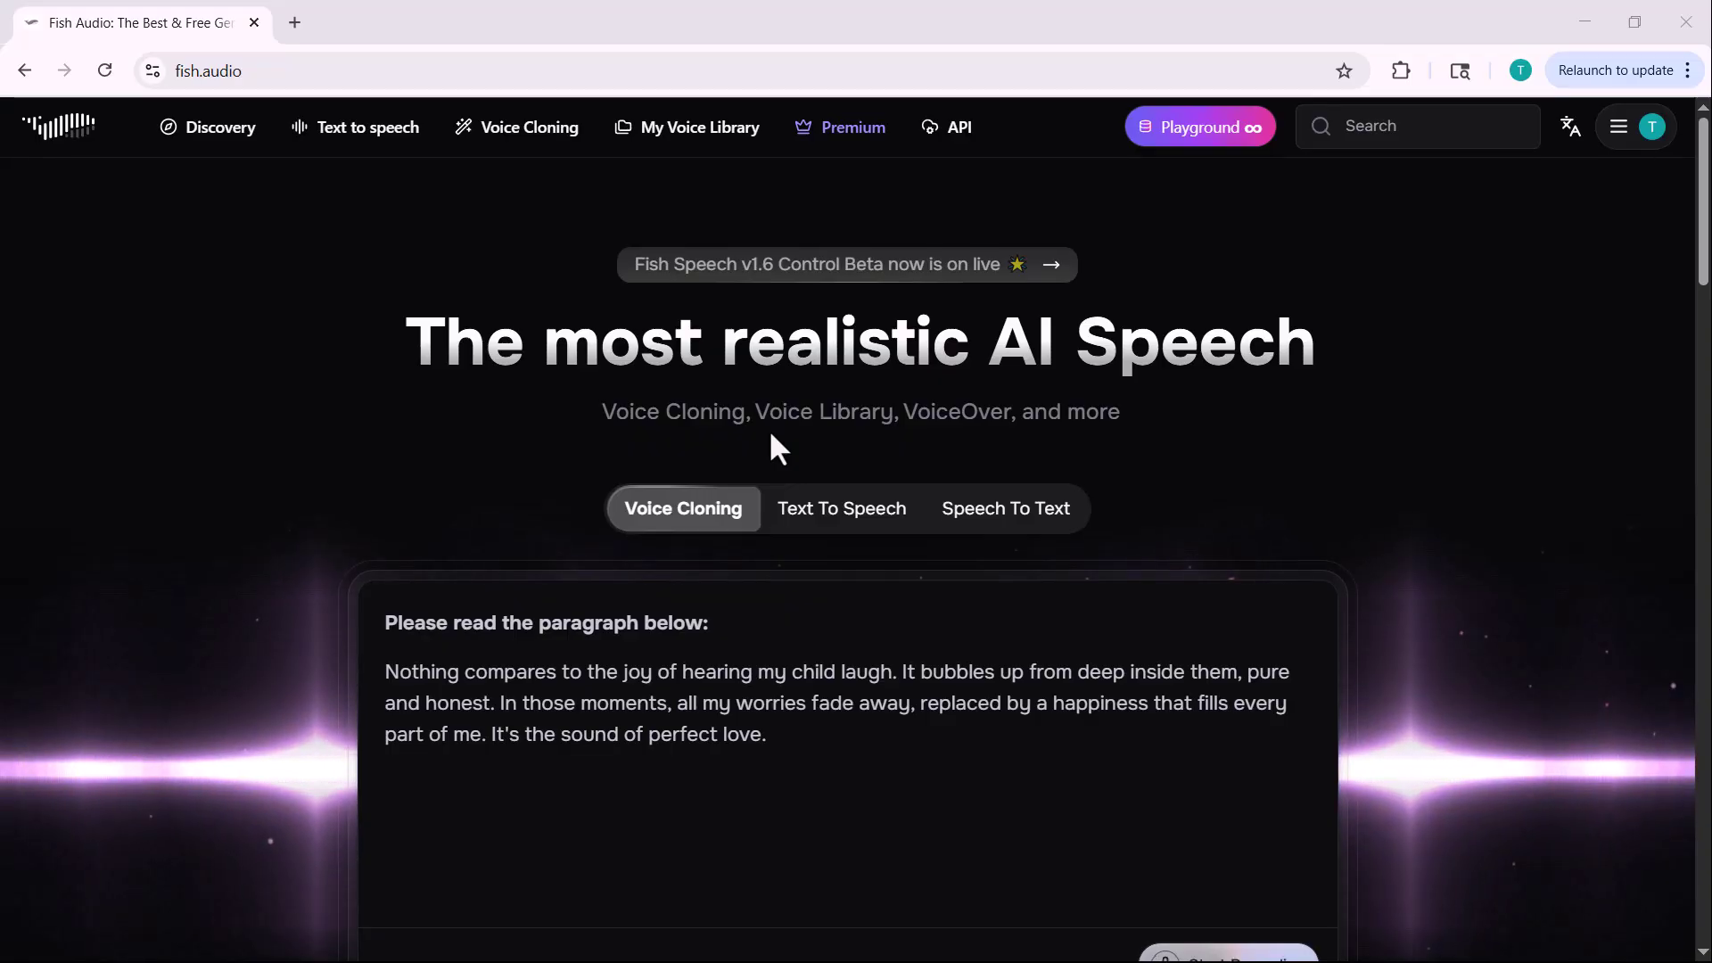
Scroll through the home page, then open the Discovery list of community voice models.
{"action": "scroll", "coordinate": [772, 437], "scroll_direction": "down", "scroll_amount": 5}
{"action": "scroll", "coordinate": [772, 437], "scroll_direction": "down", "scroll_amount": 6}
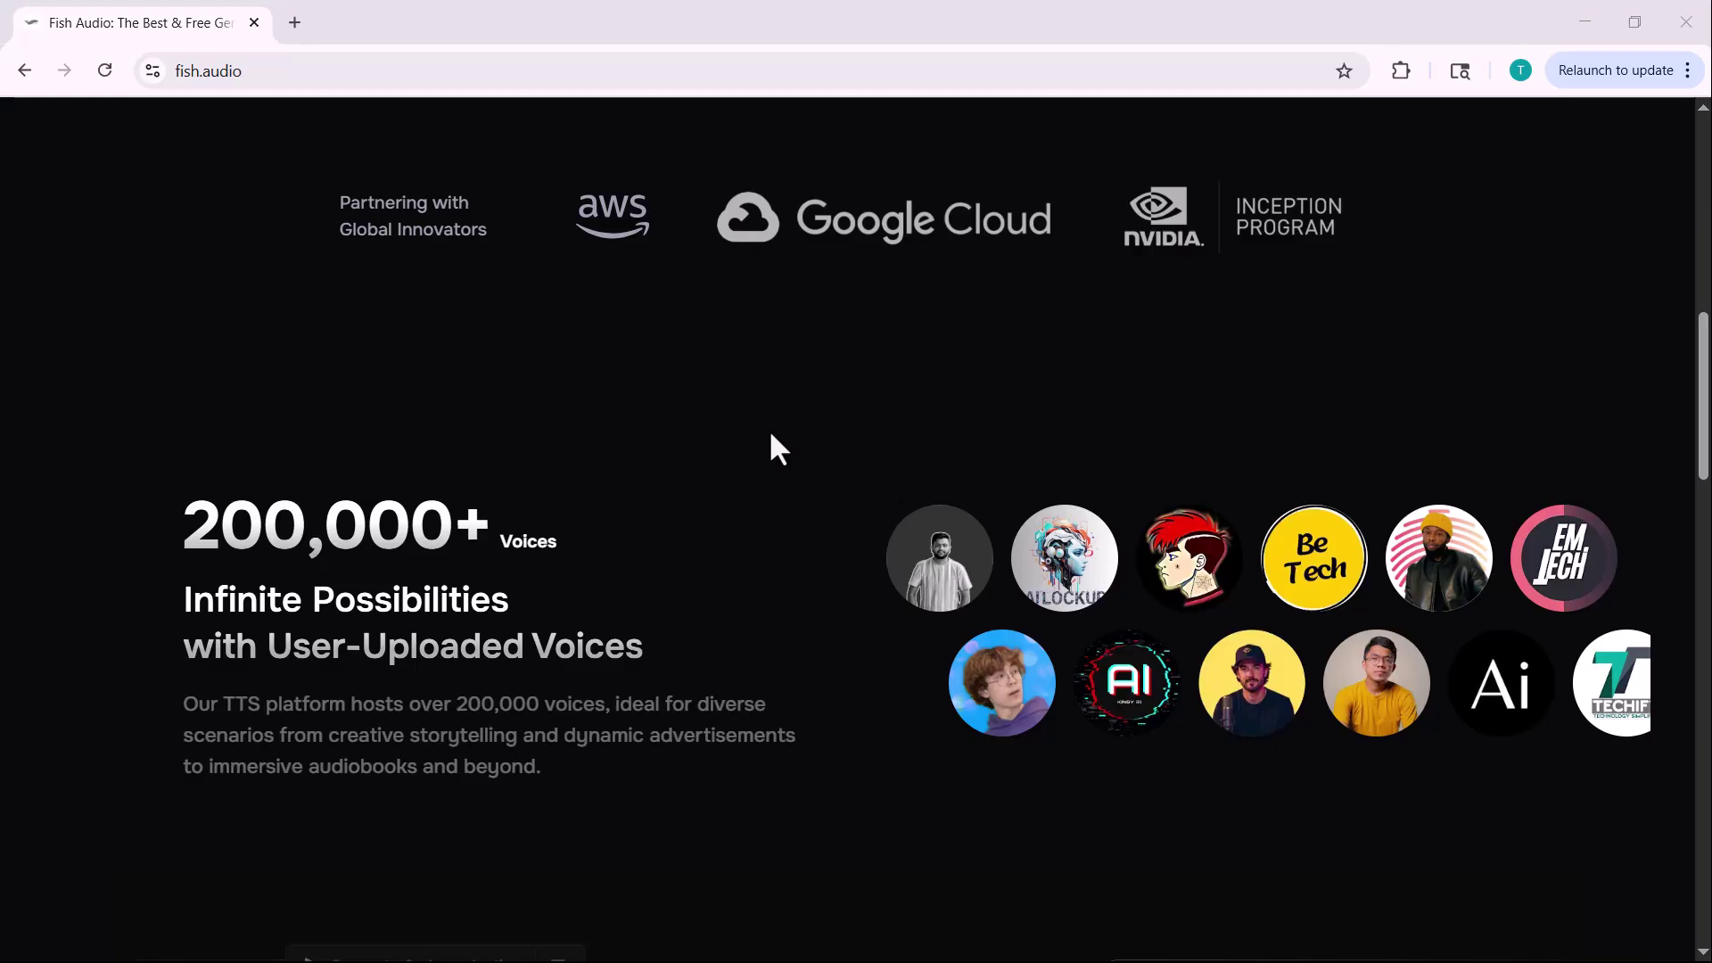
{"action": "scroll", "coordinate": [772, 437], "scroll_direction": "down", "scroll_amount": 1}
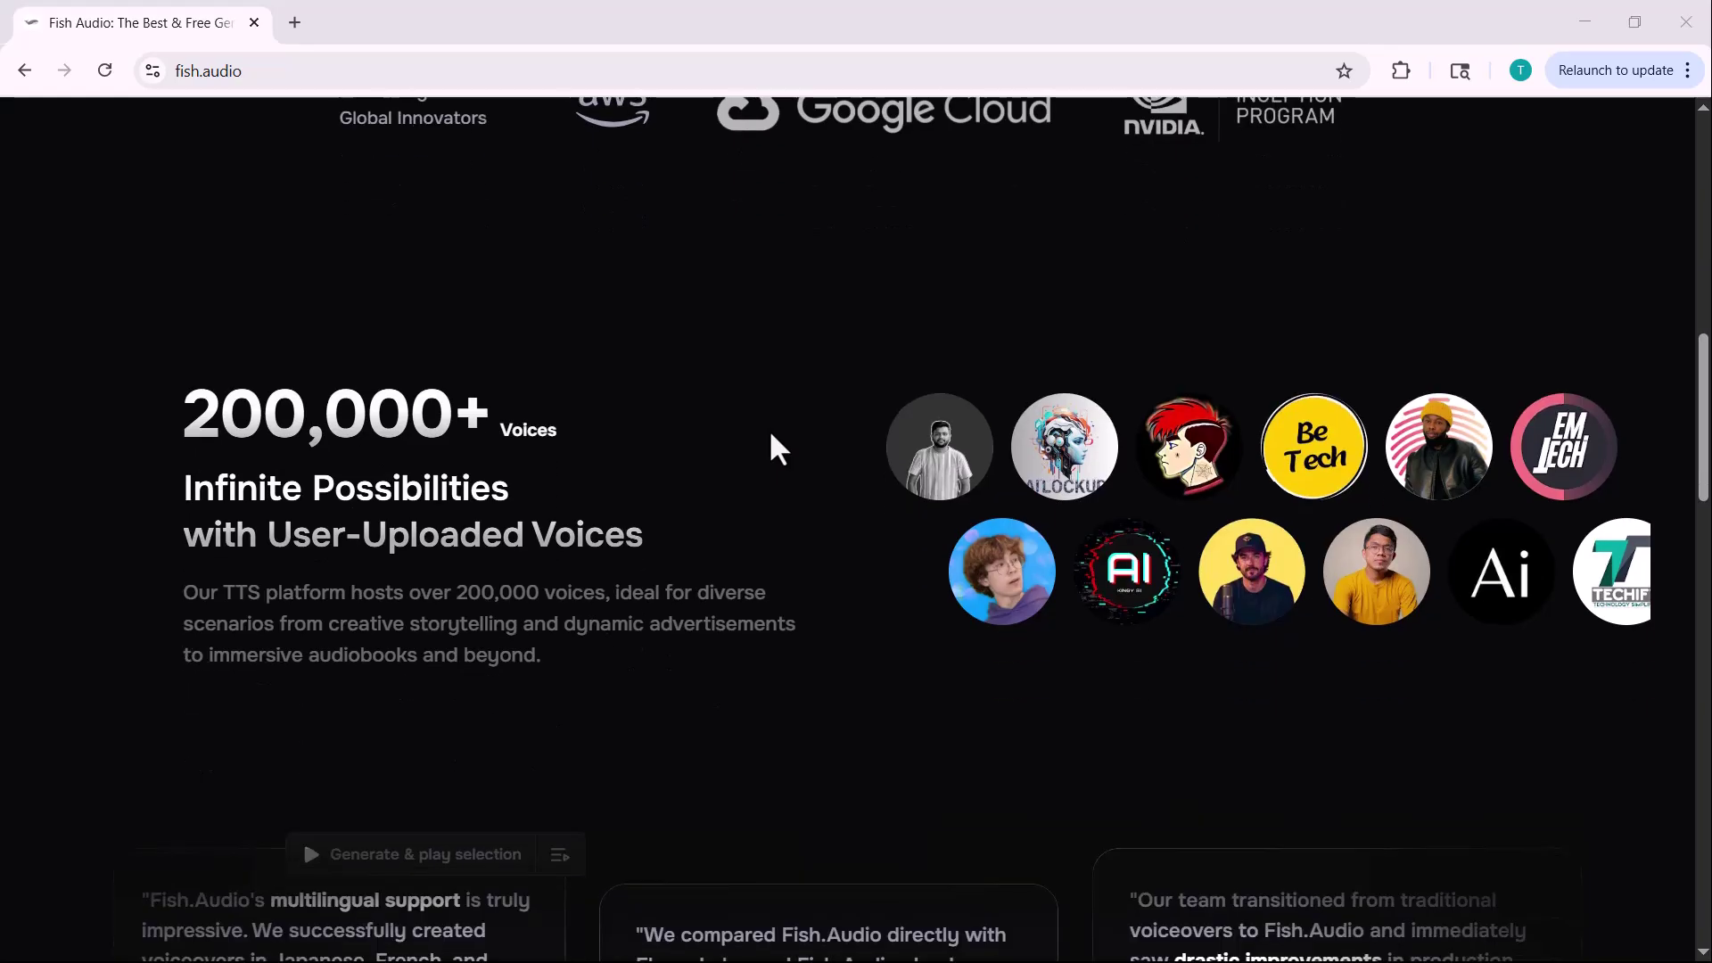
{"action": "scroll", "coordinate": [772, 437], "scroll_direction": "down", "scroll_amount": 3}
{"action": "scroll", "coordinate": [773, 437], "scroll_direction": "down", "scroll_amount": 7}
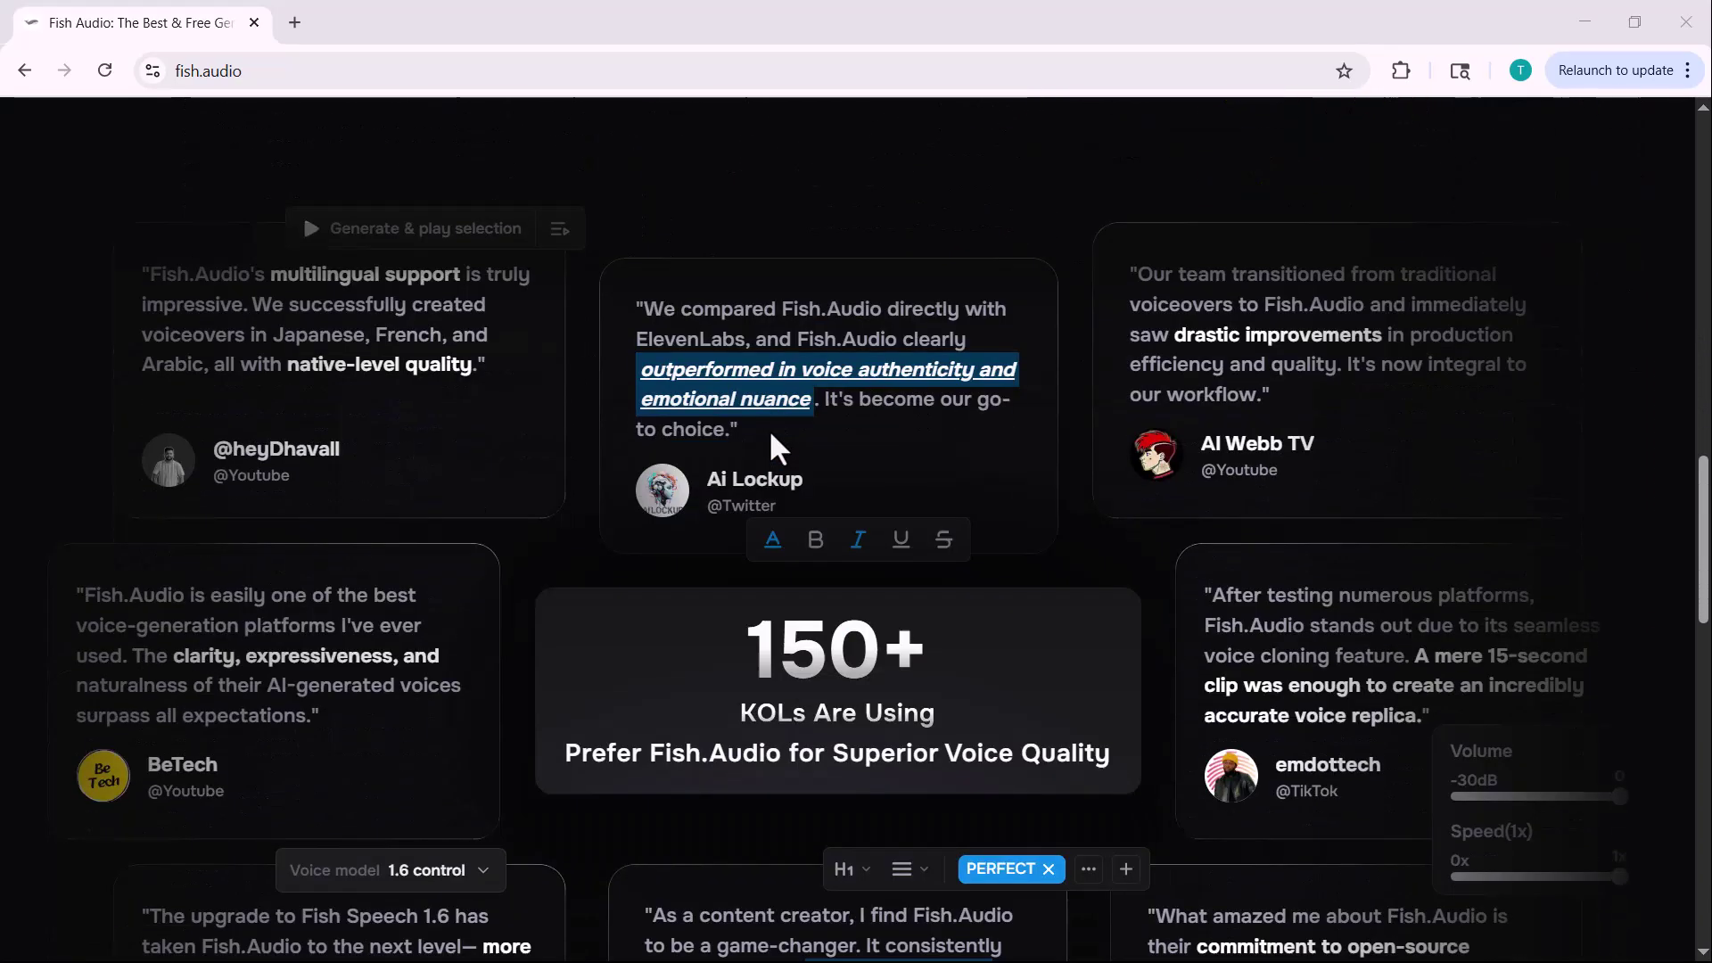
{"action": "scroll", "coordinate": [769, 429], "scroll_direction": "down", "scroll_amount": 1}
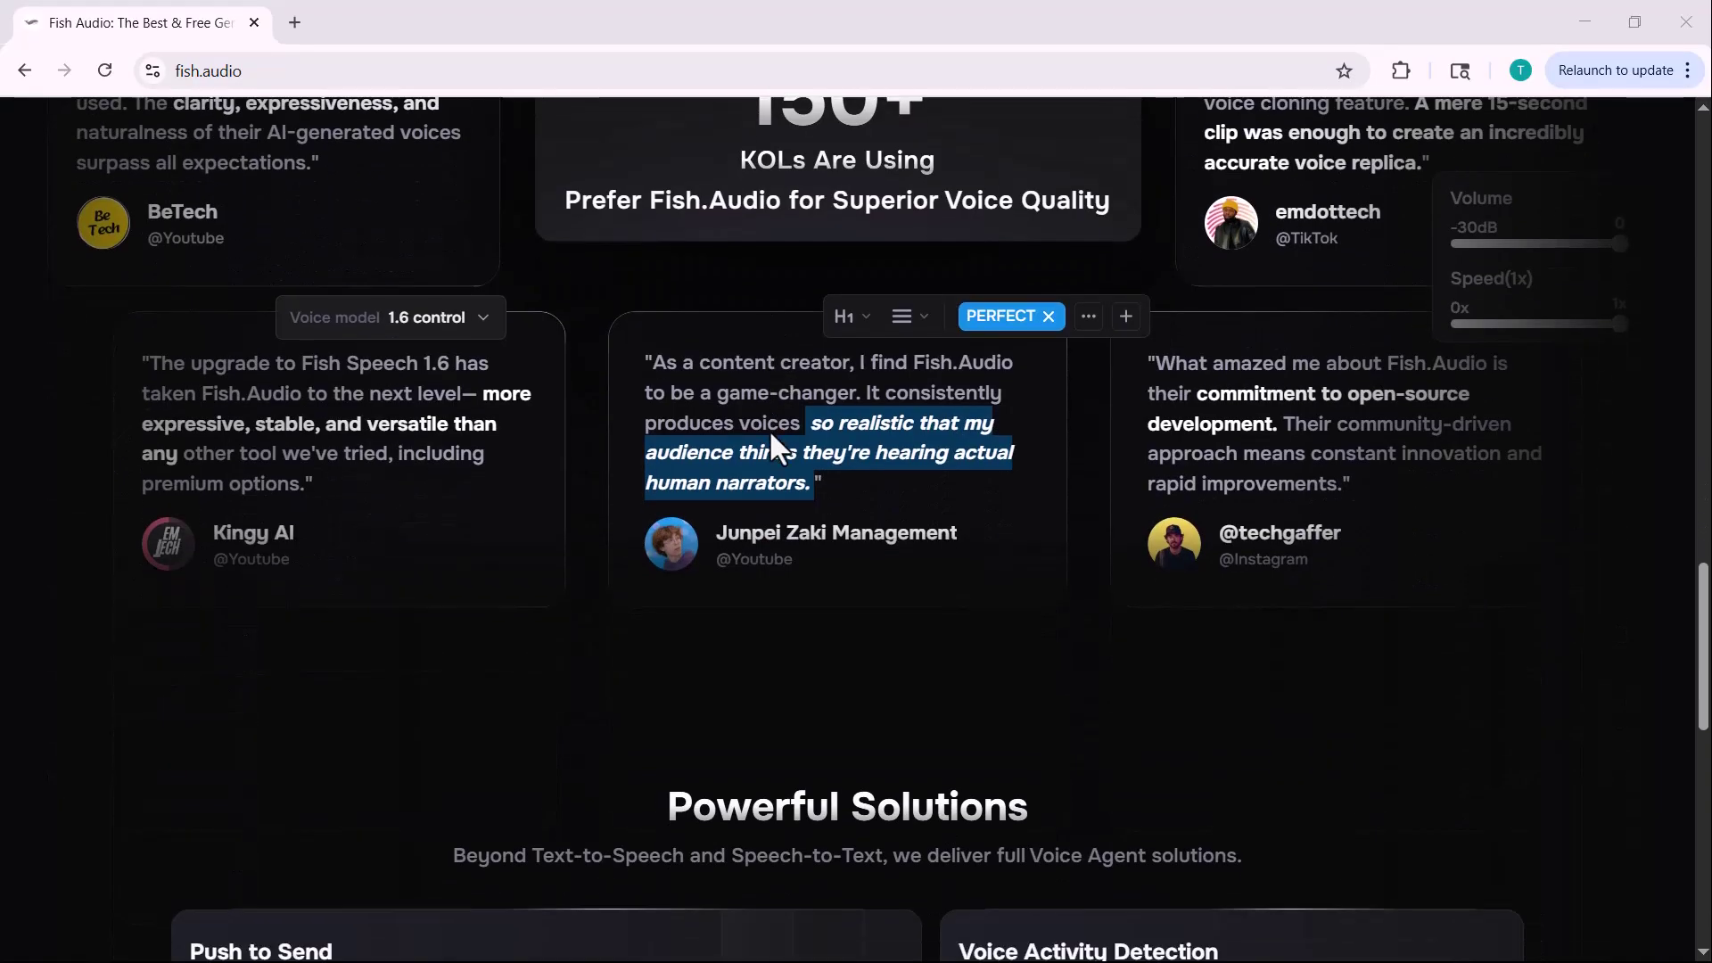
{"action": "scroll", "coordinate": [772, 435], "scroll_direction": "down", "scroll_amount": 5}
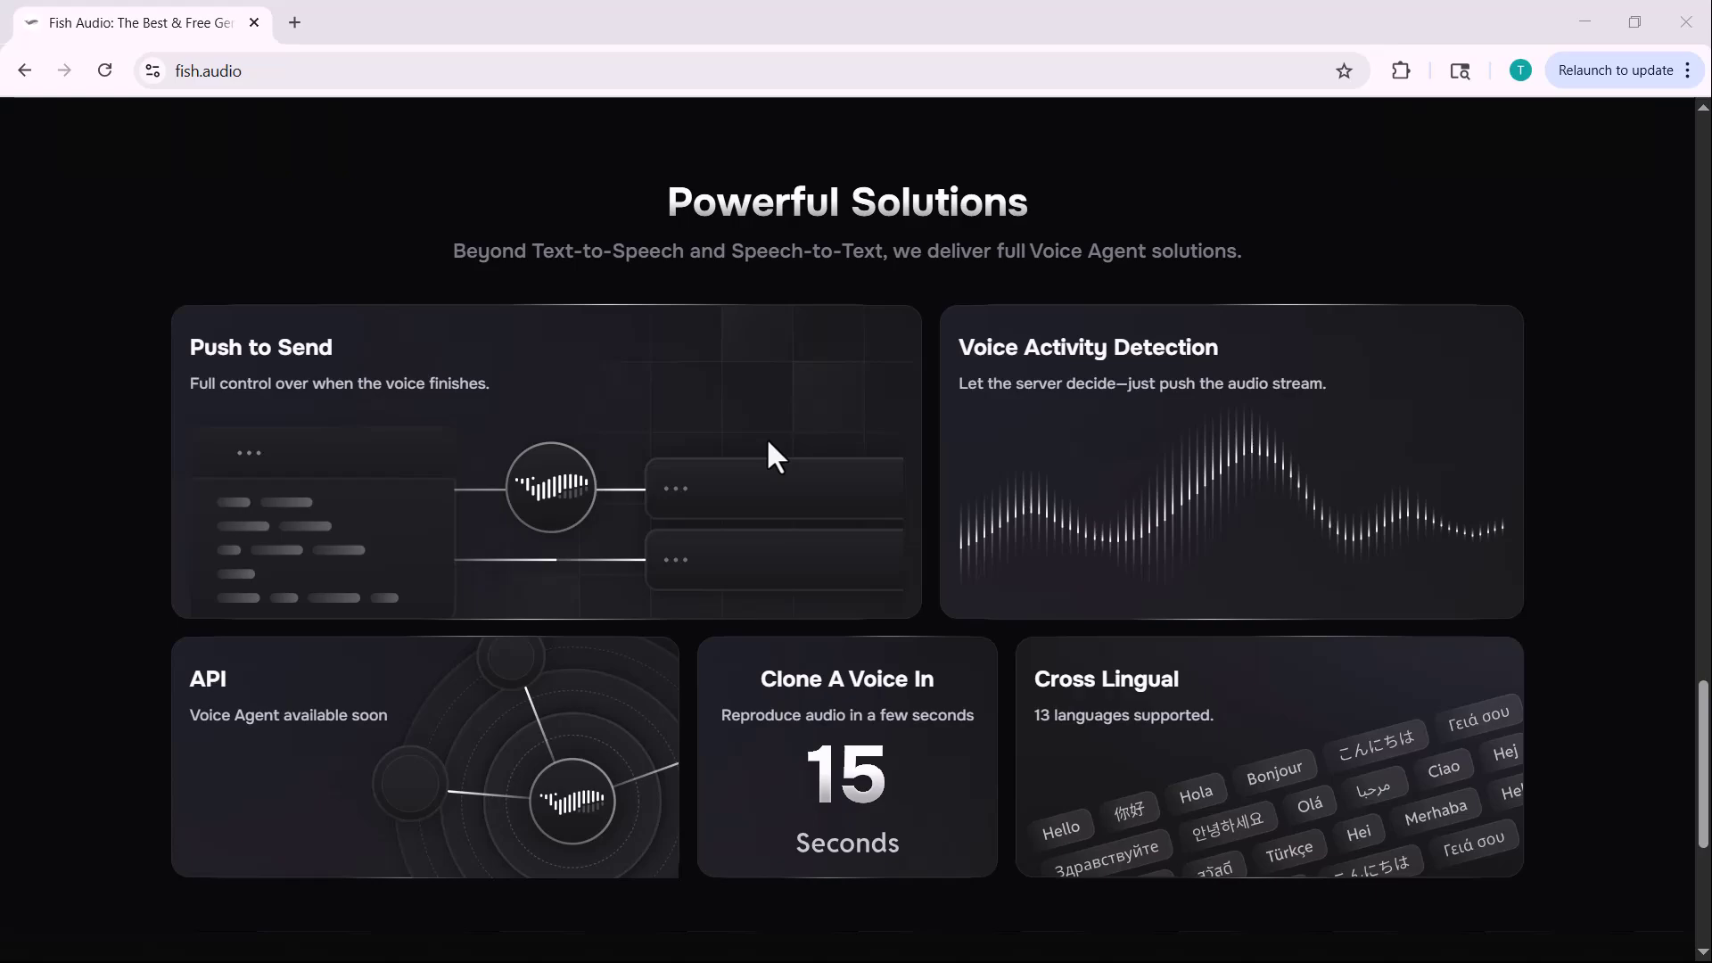
{"action": "scroll", "coordinate": [768, 444], "scroll_direction": "down", "scroll_amount": 4}
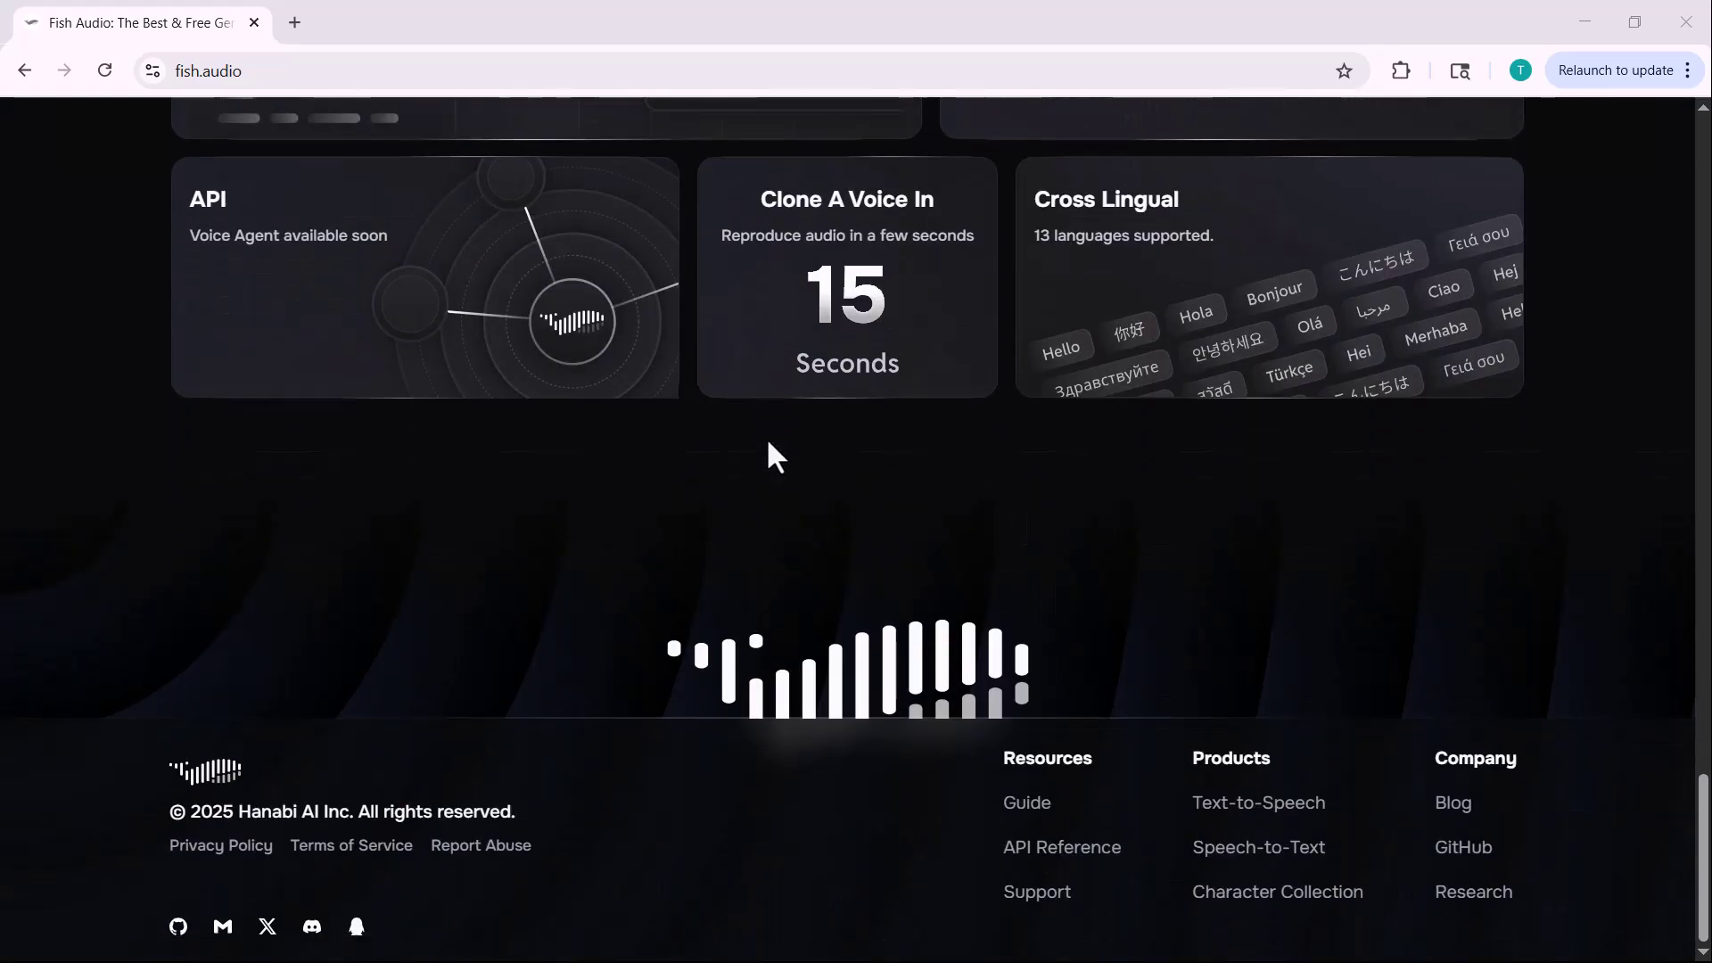
{"action": "scroll", "coordinate": [767, 442], "scroll_direction": "up", "scroll_amount": 12}
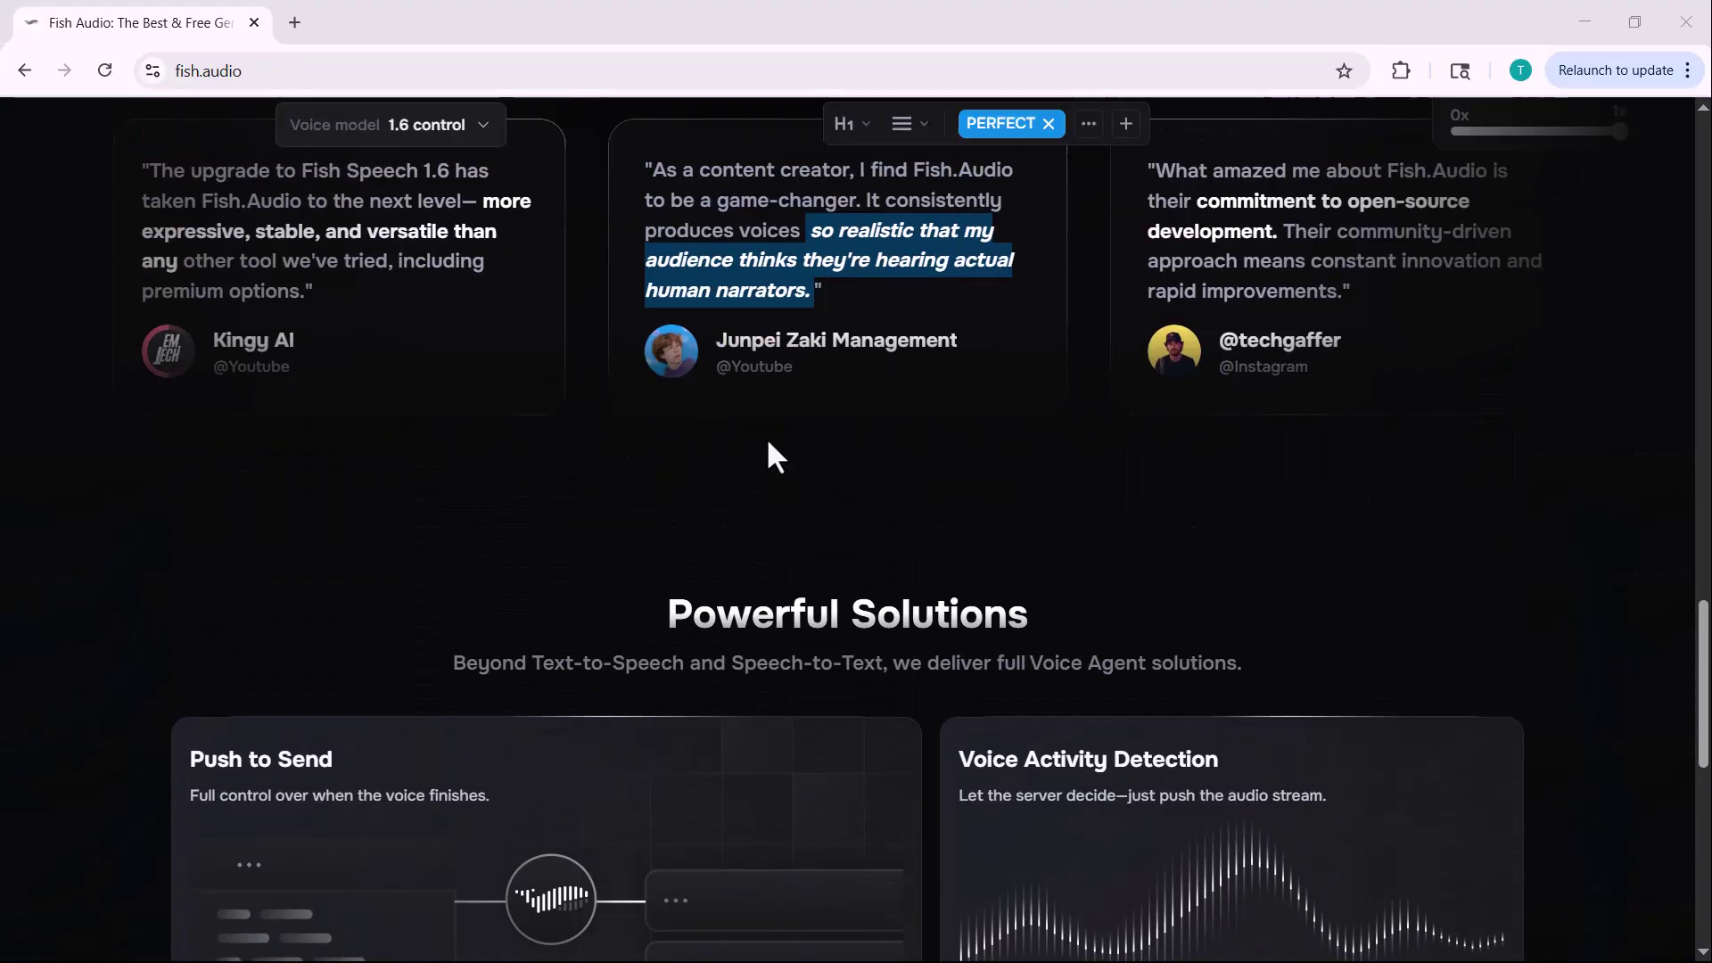
{"action": "scroll", "coordinate": [768, 443], "scroll_direction": "up", "scroll_amount": 15}
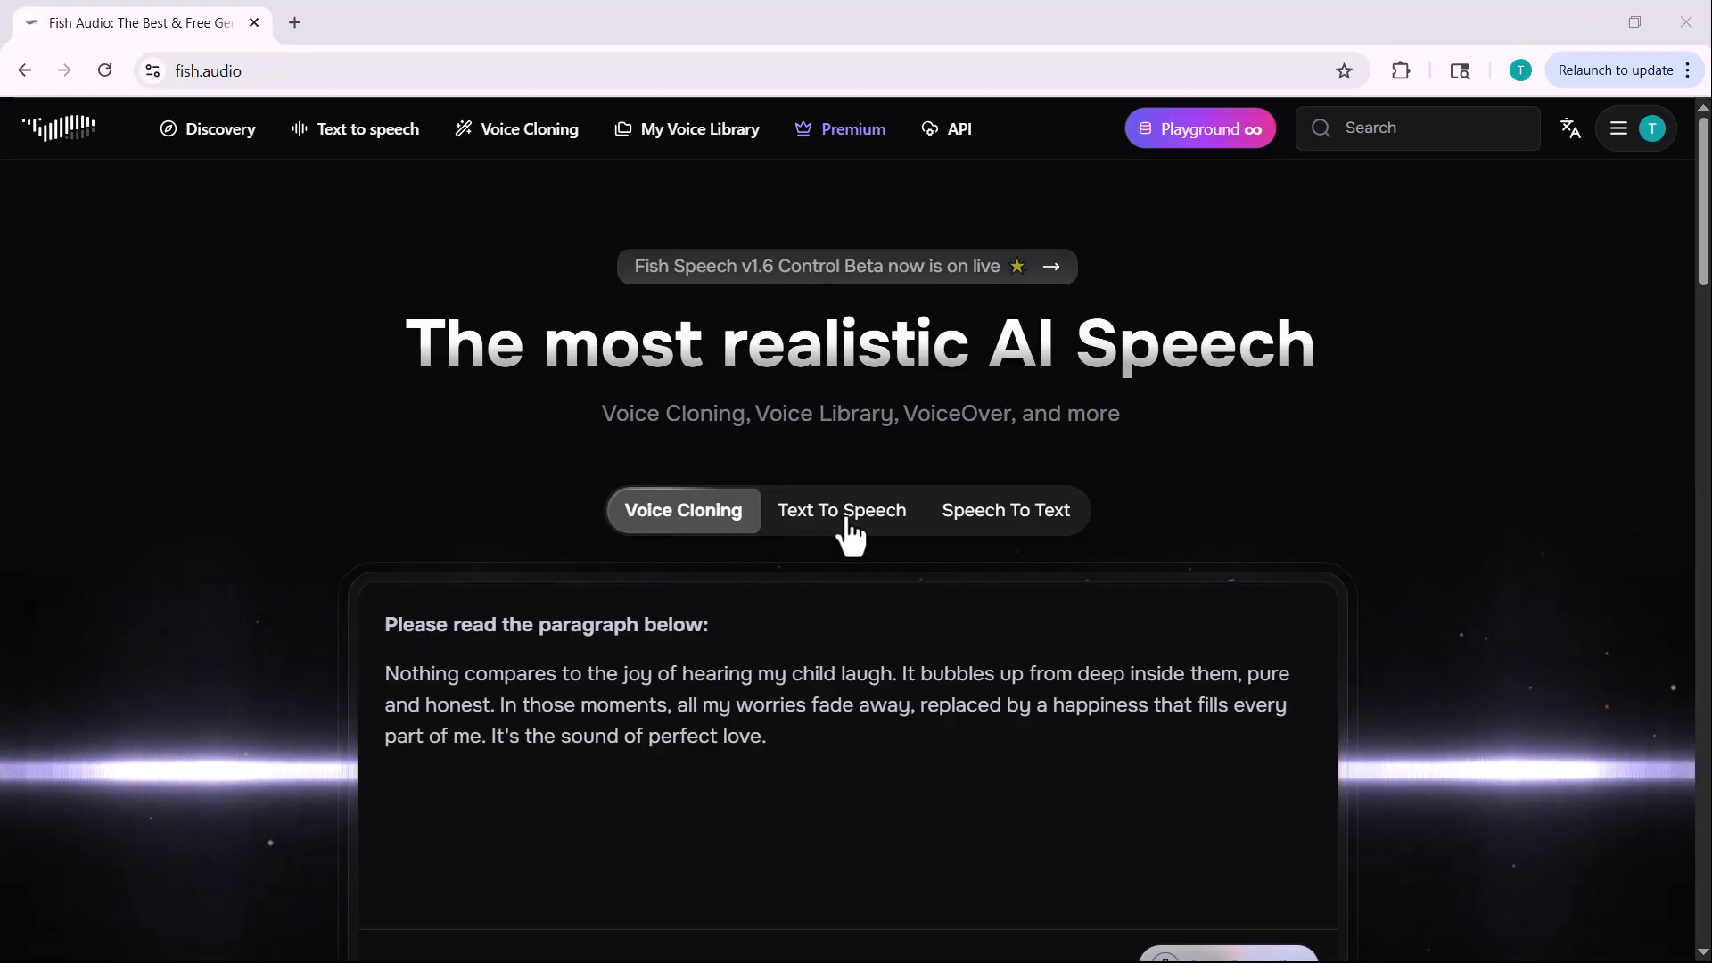
{"action": "left_click", "coordinate": [219, 150]}
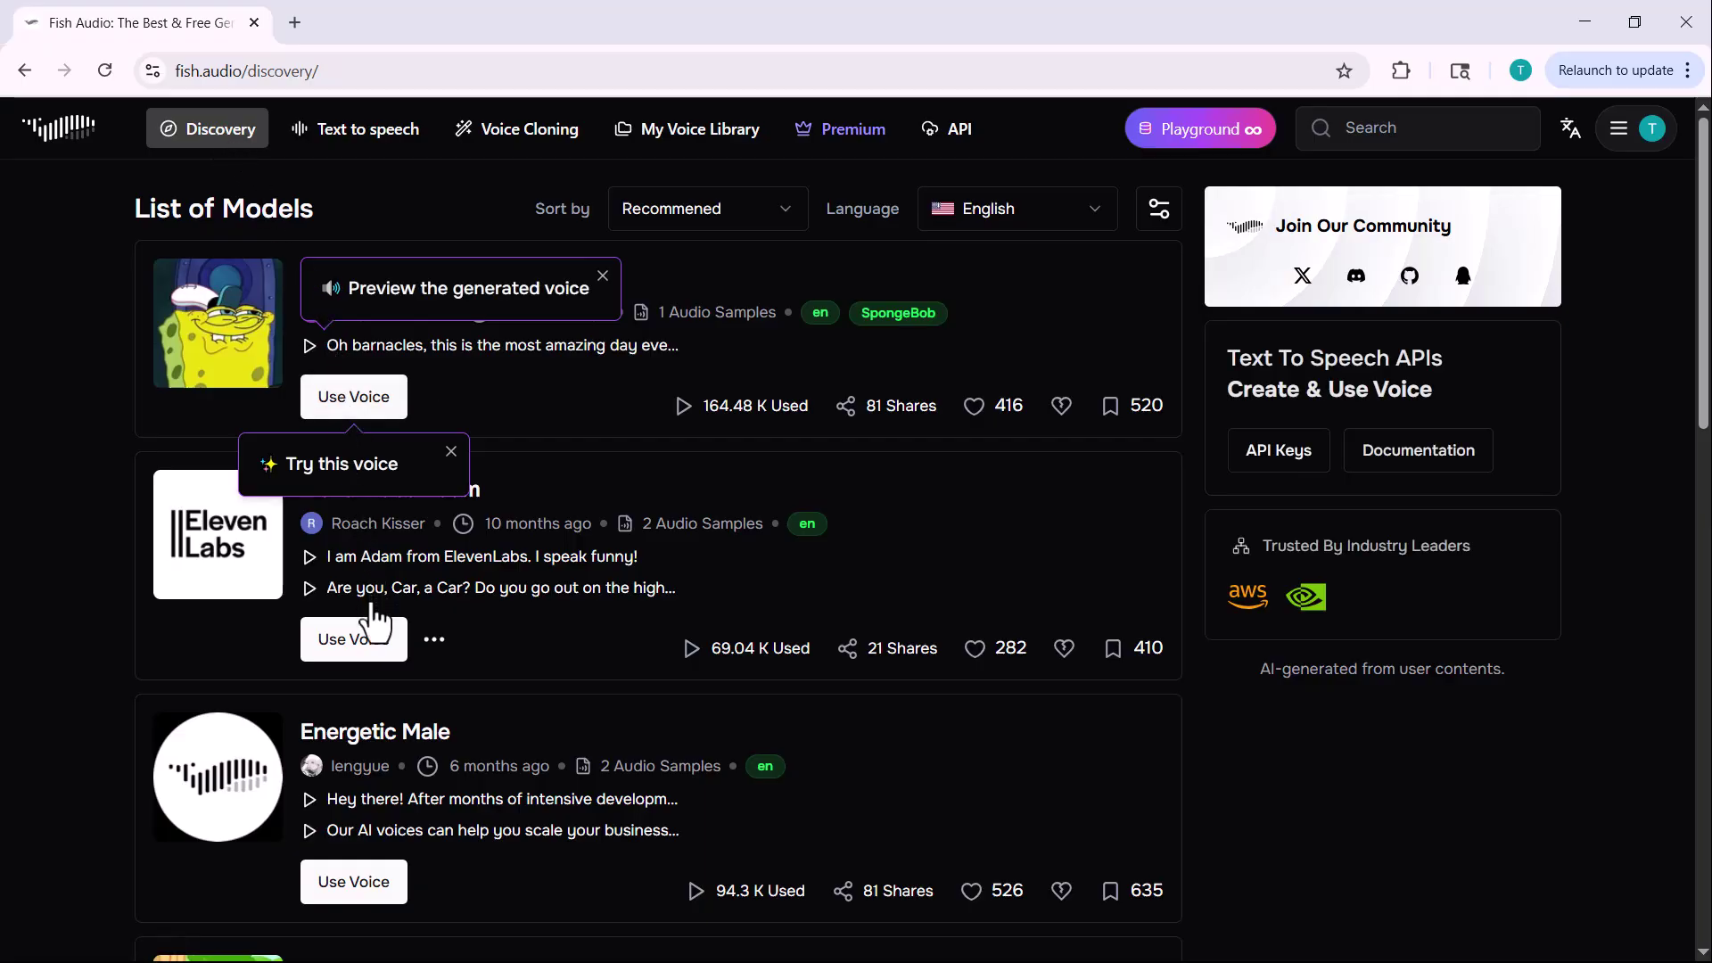
Play the first voice's 'Oh barnacles' sample and both ElevenLabs voice samples.
{"action": "scroll", "coordinate": [373, 623], "scroll_direction": "down", "scroll_amount": 2}
{"action": "scroll", "coordinate": [371, 624], "scroll_direction": "down", "scroll_amount": 3}
{"action": "scroll", "coordinate": [371, 624], "scroll_direction": "up", "scroll_amount": 5}
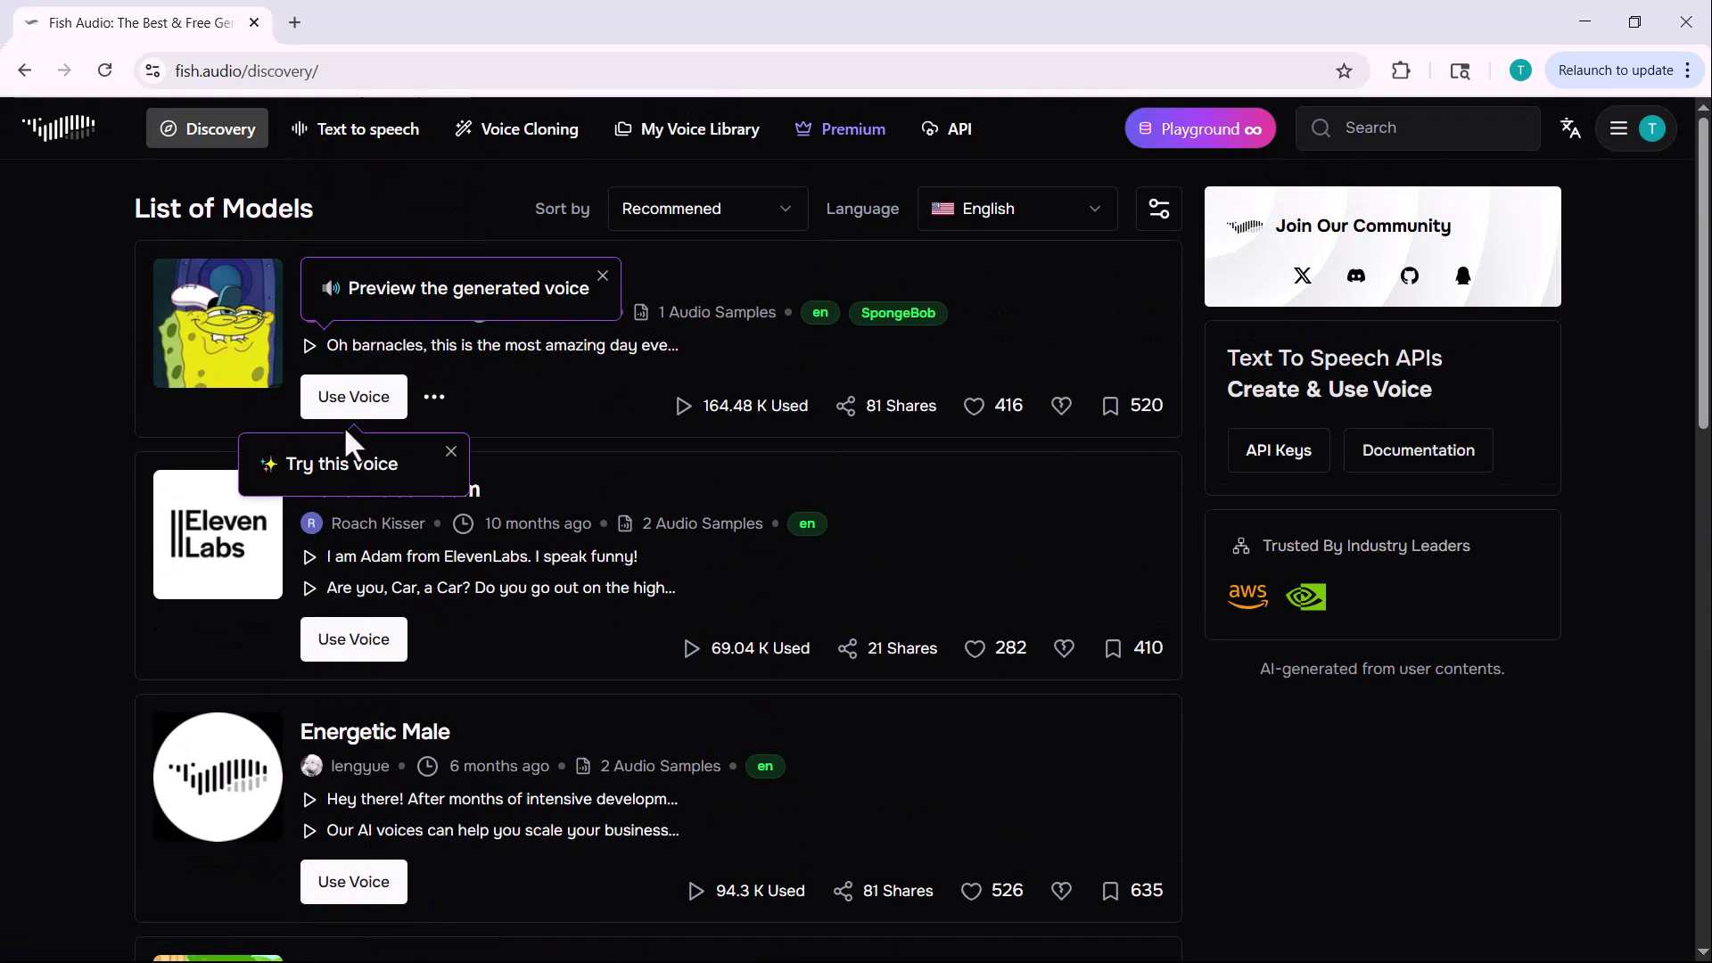
{"action": "left_click", "coordinate": [310, 347]}
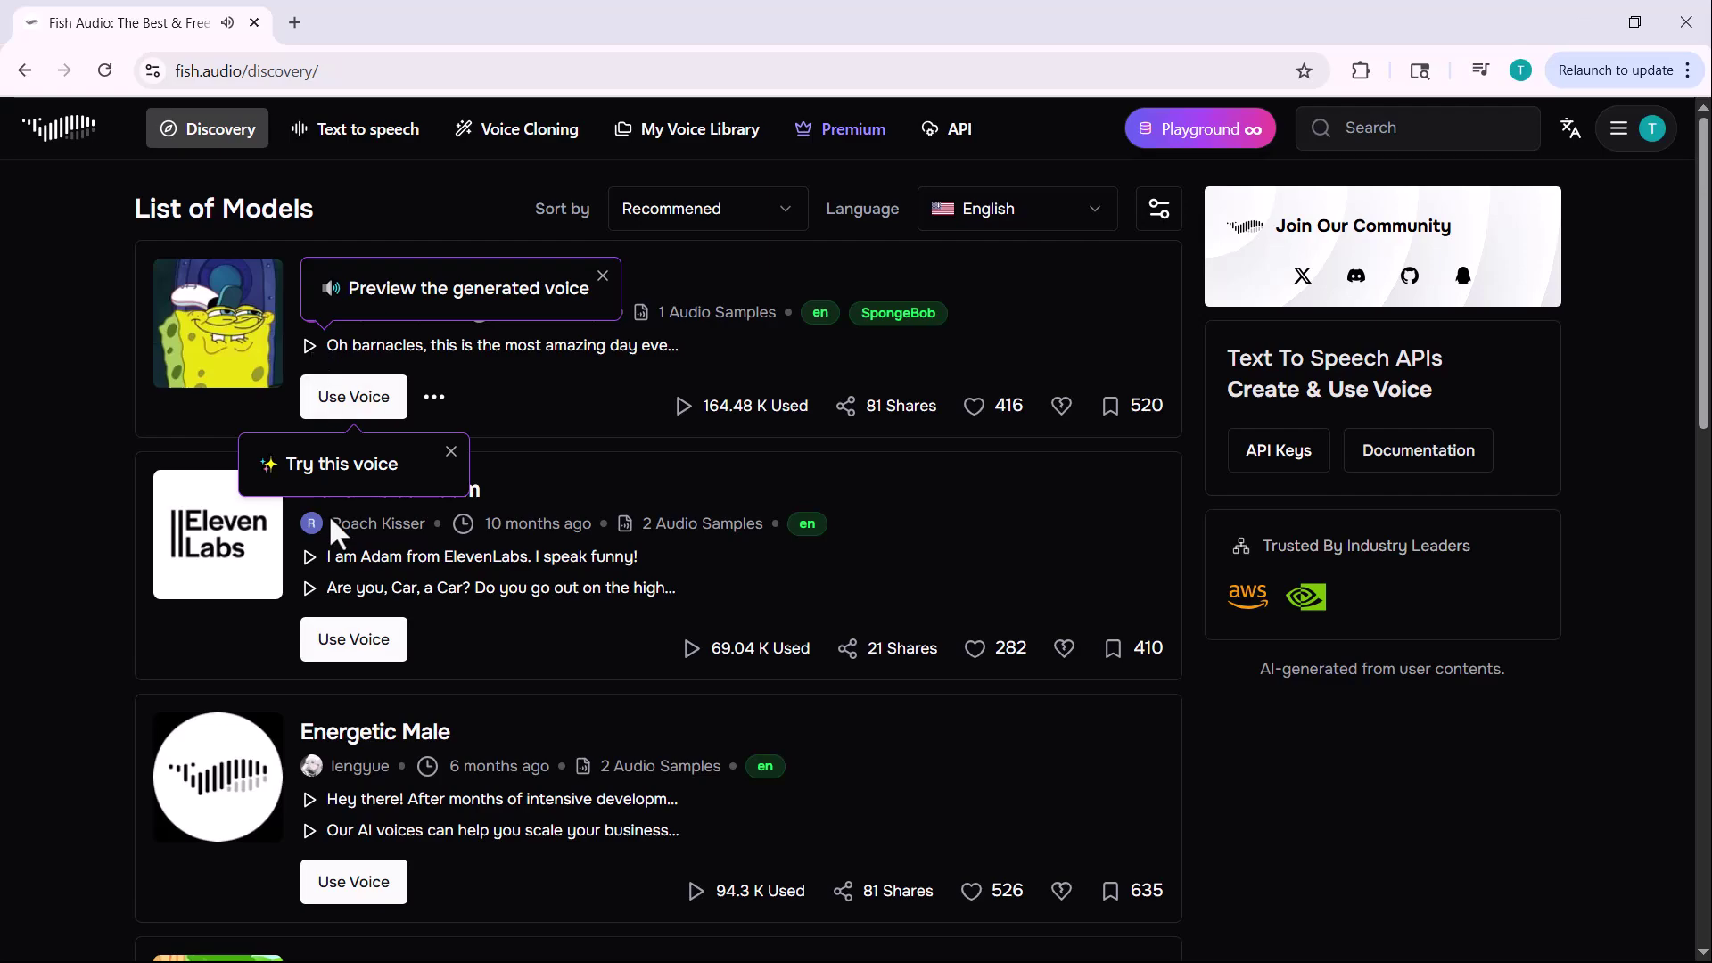
{"action": "left_click", "coordinate": [309, 558]}
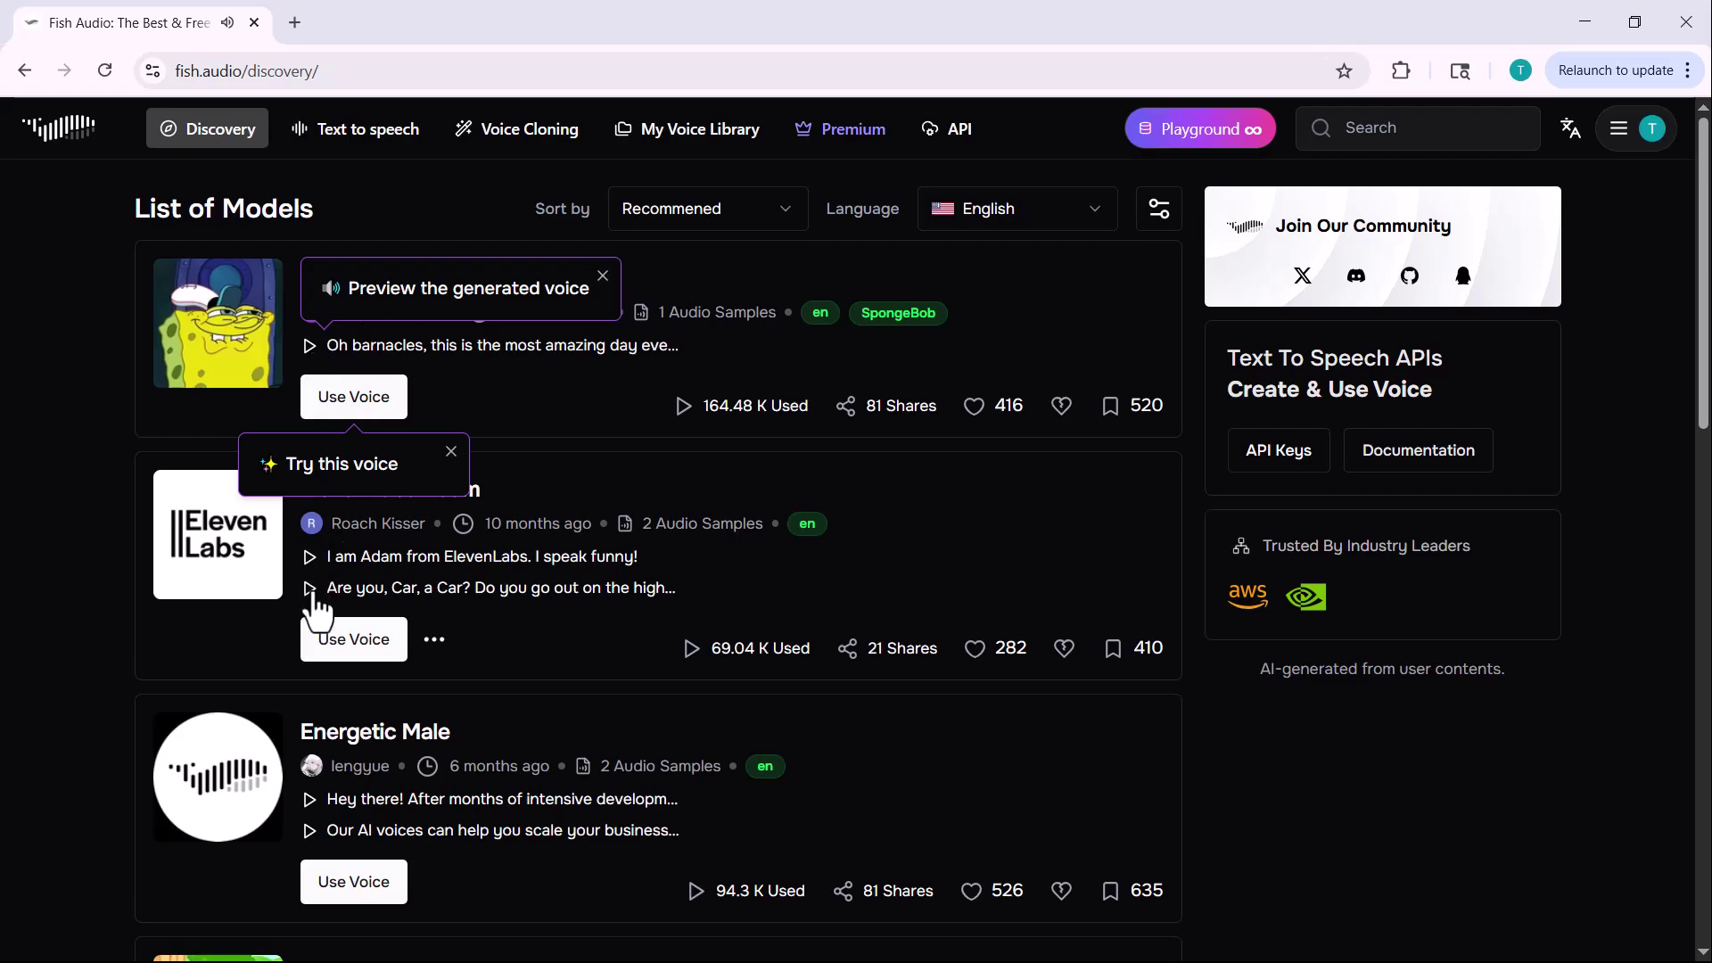
{"action": "left_click", "coordinate": [309, 589]}
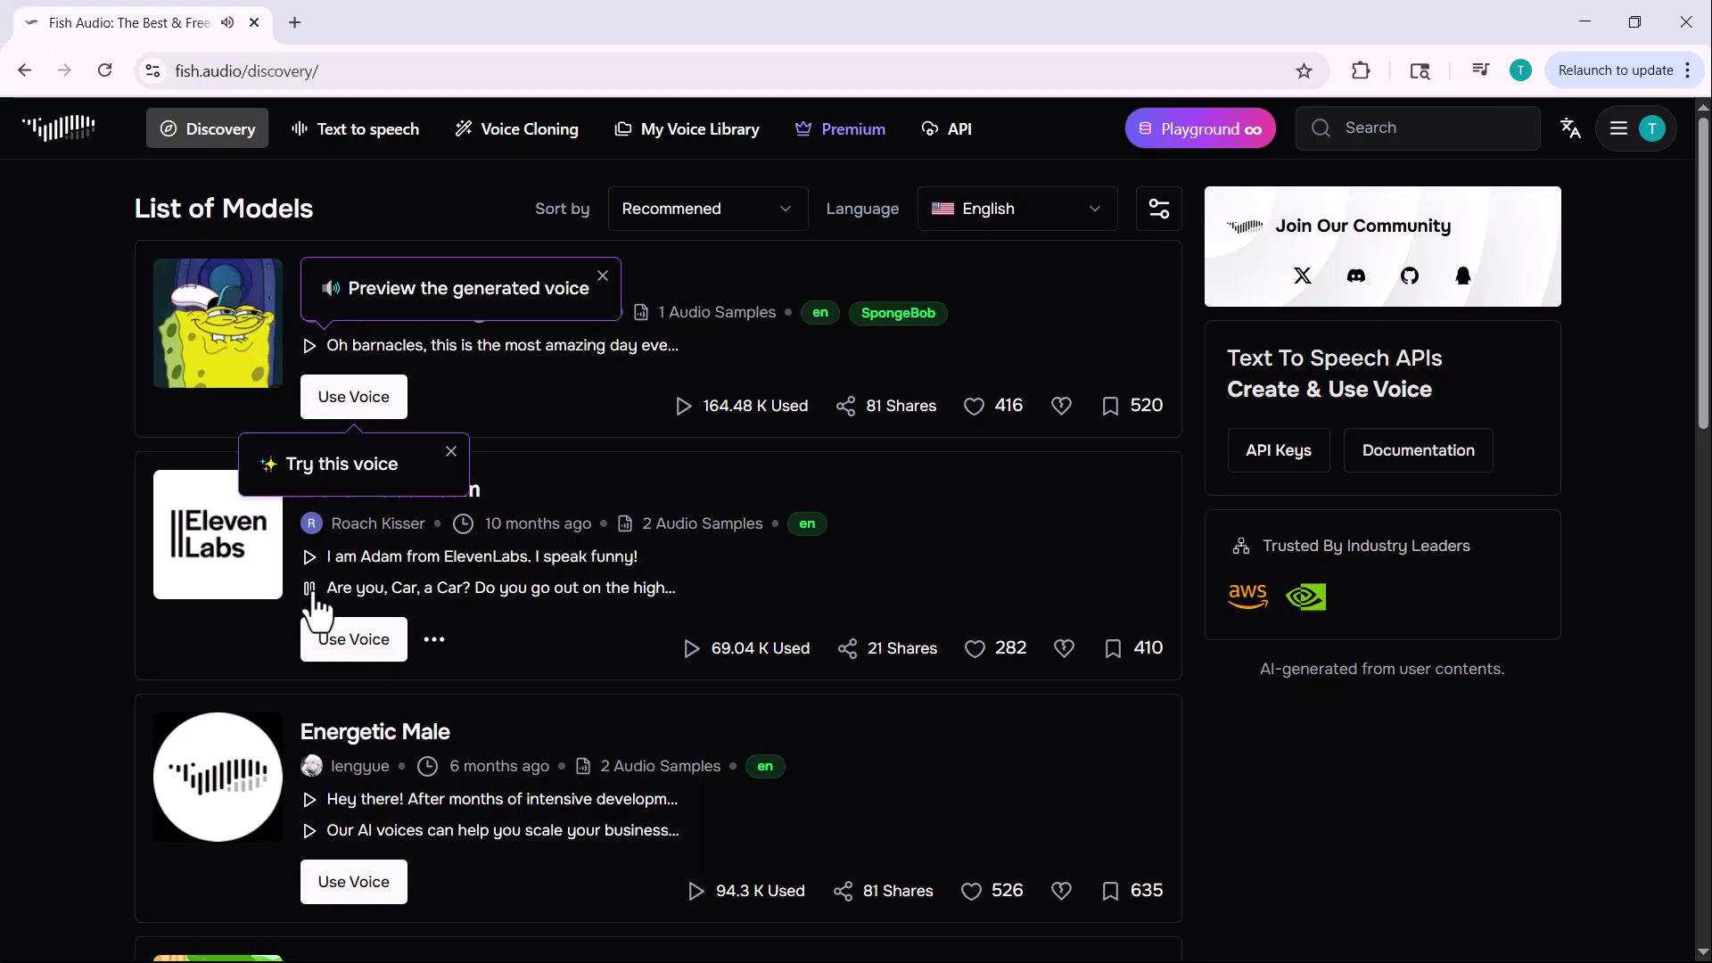
Preview a voice sample further down the list, then stop its playback.
{"action": "scroll", "coordinate": [314, 596], "scroll_direction": "down", "scroll_amount": 2}
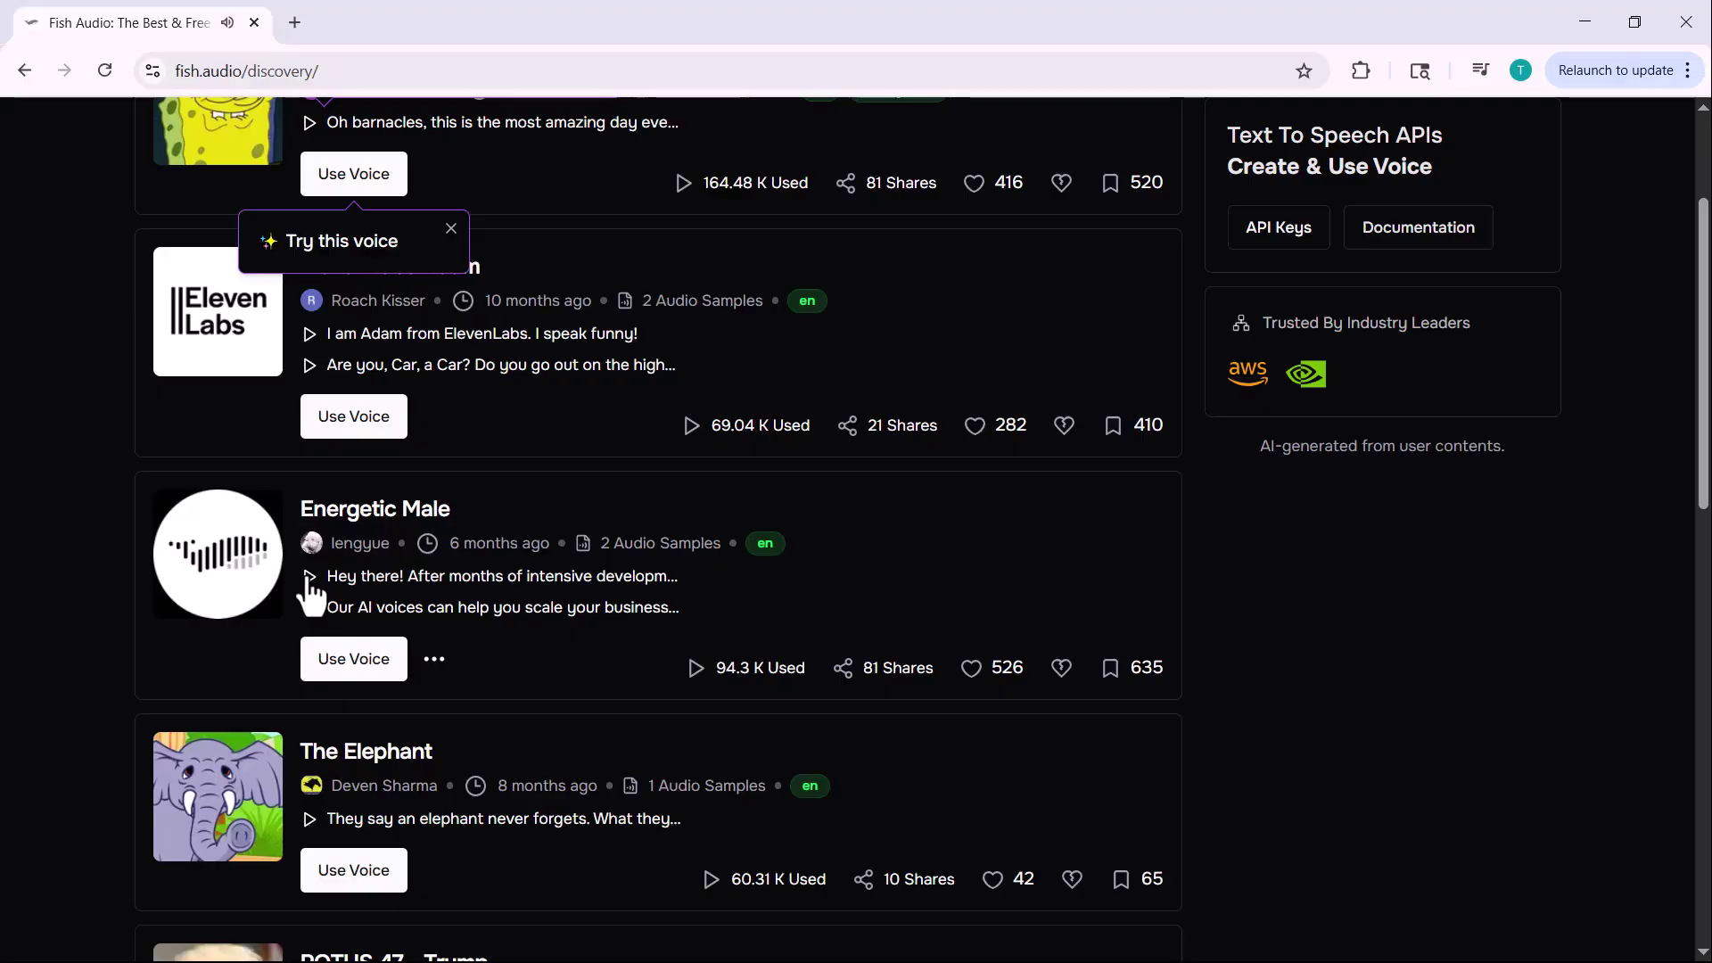
{"action": "scroll", "coordinate": [308, 591], "scroll_direction": "down", "scroll_amount": 8}
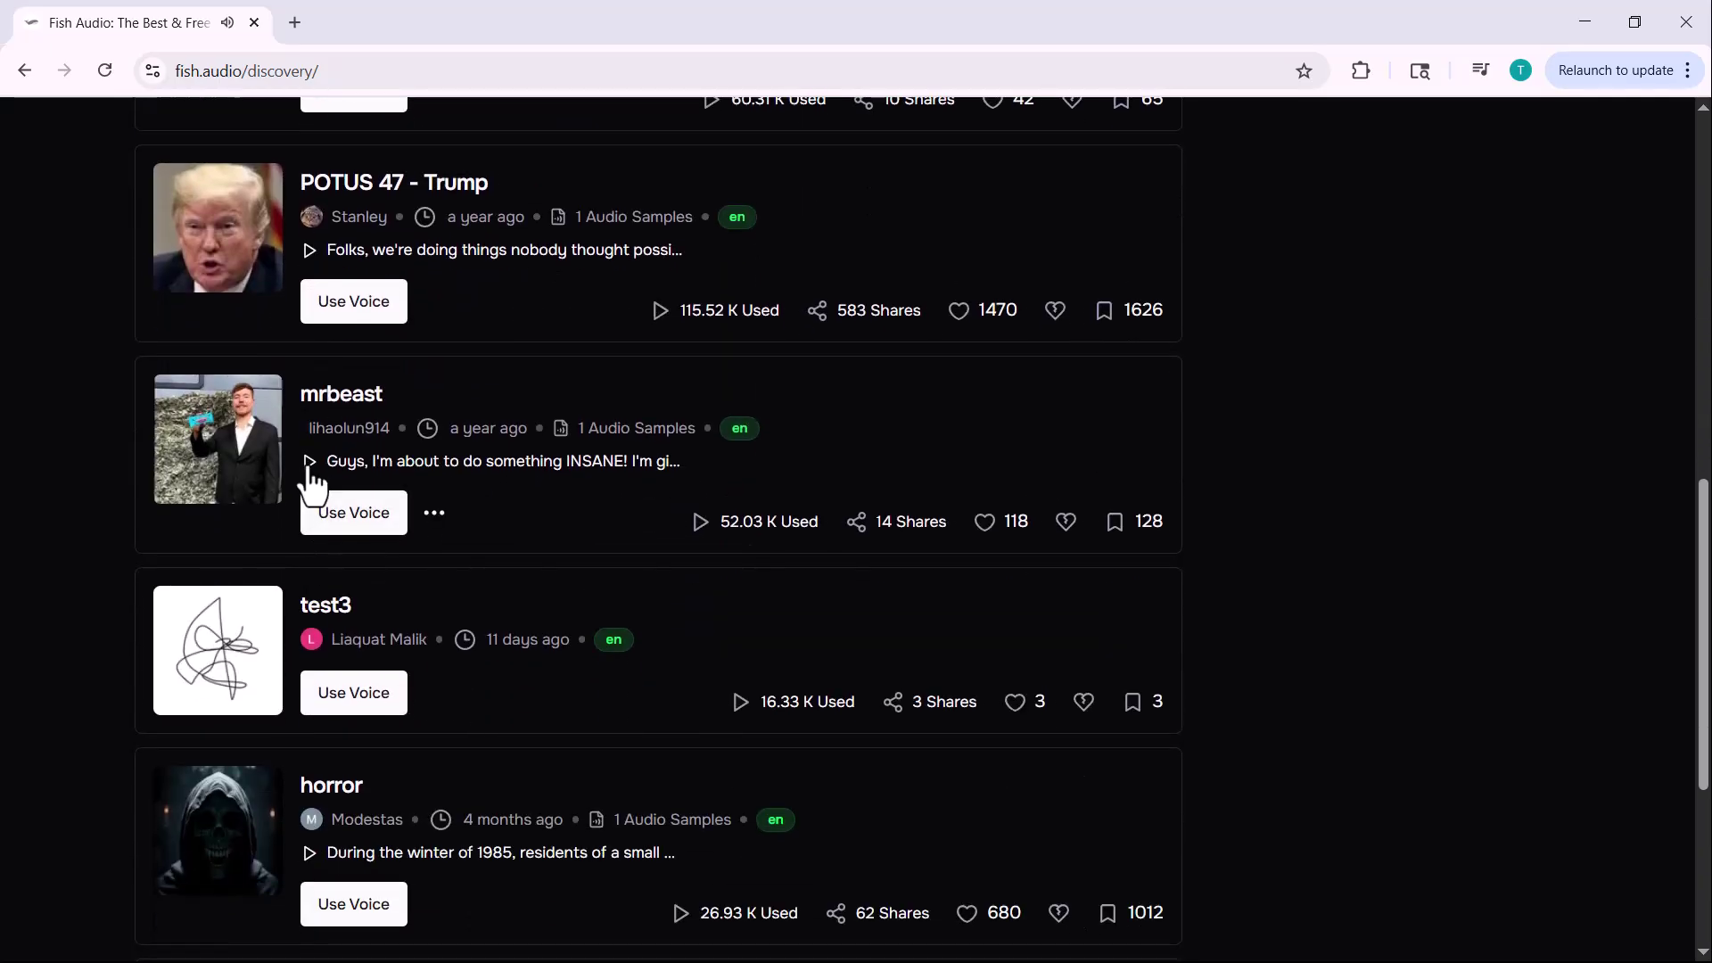
{"action": "left_click", "coordinate": [309, 462]}
{"action": "scroll", "coordinate": [312, 482], "scroll_direction": "down", "scroll_amount": 5}
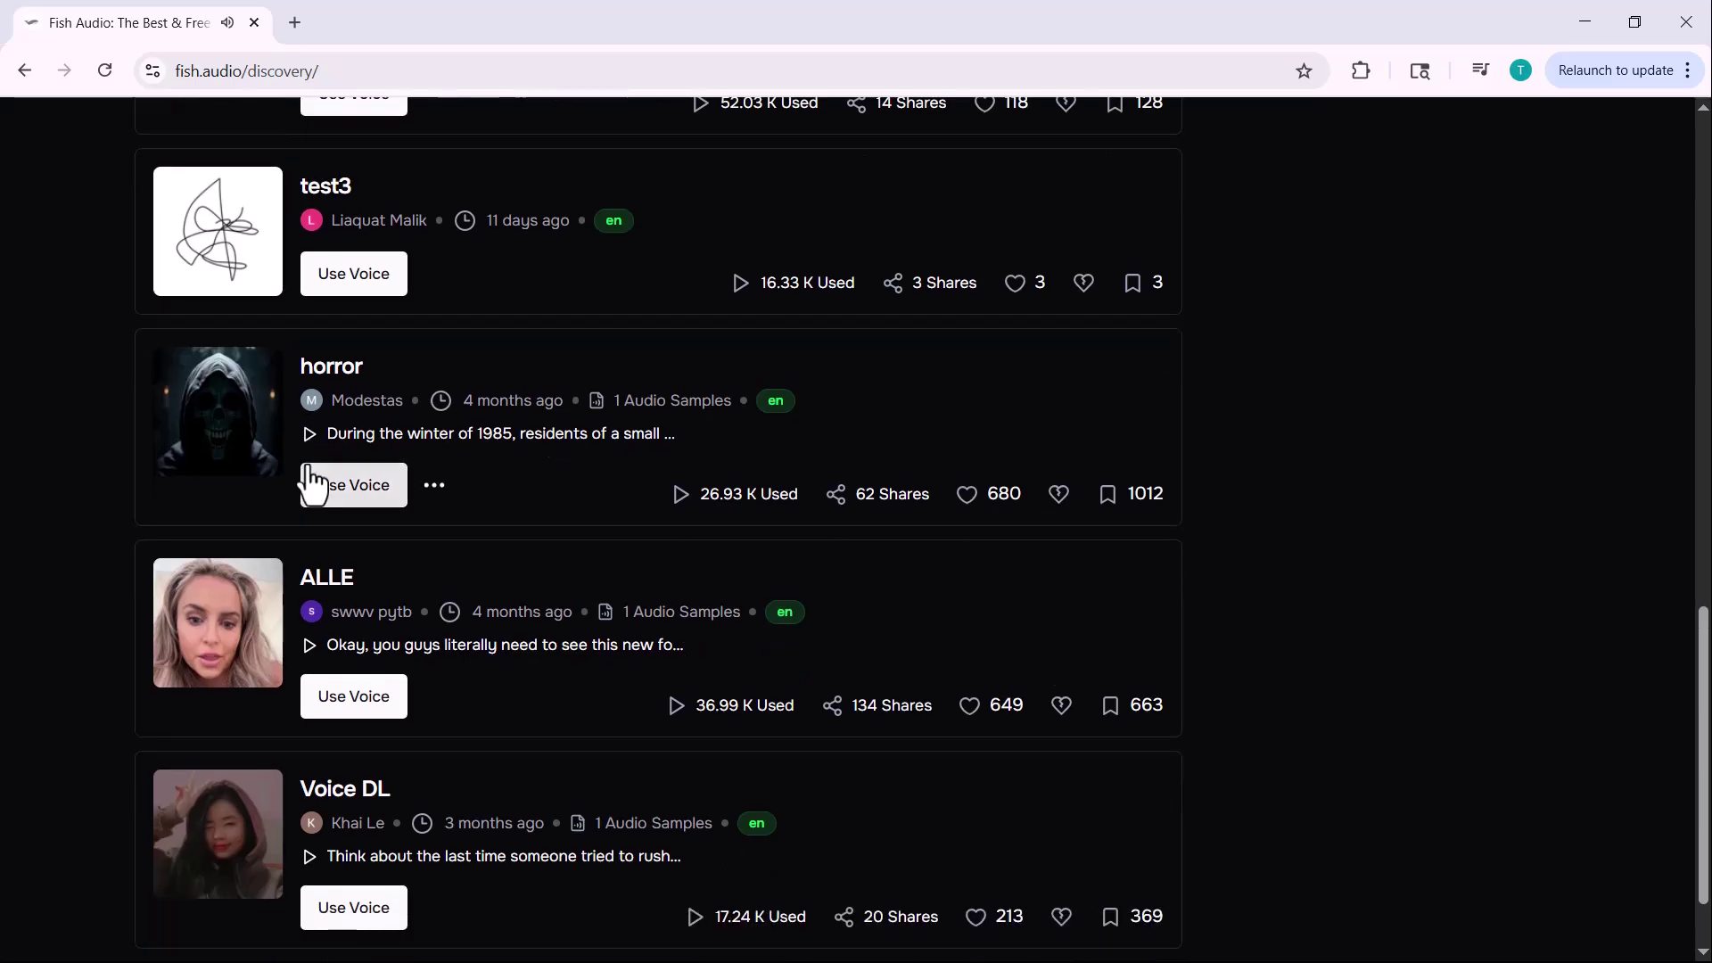
{"action": "scroll", "coordinate": [311, 482], "scroll_direction": "down", "scroll_amount": 6}
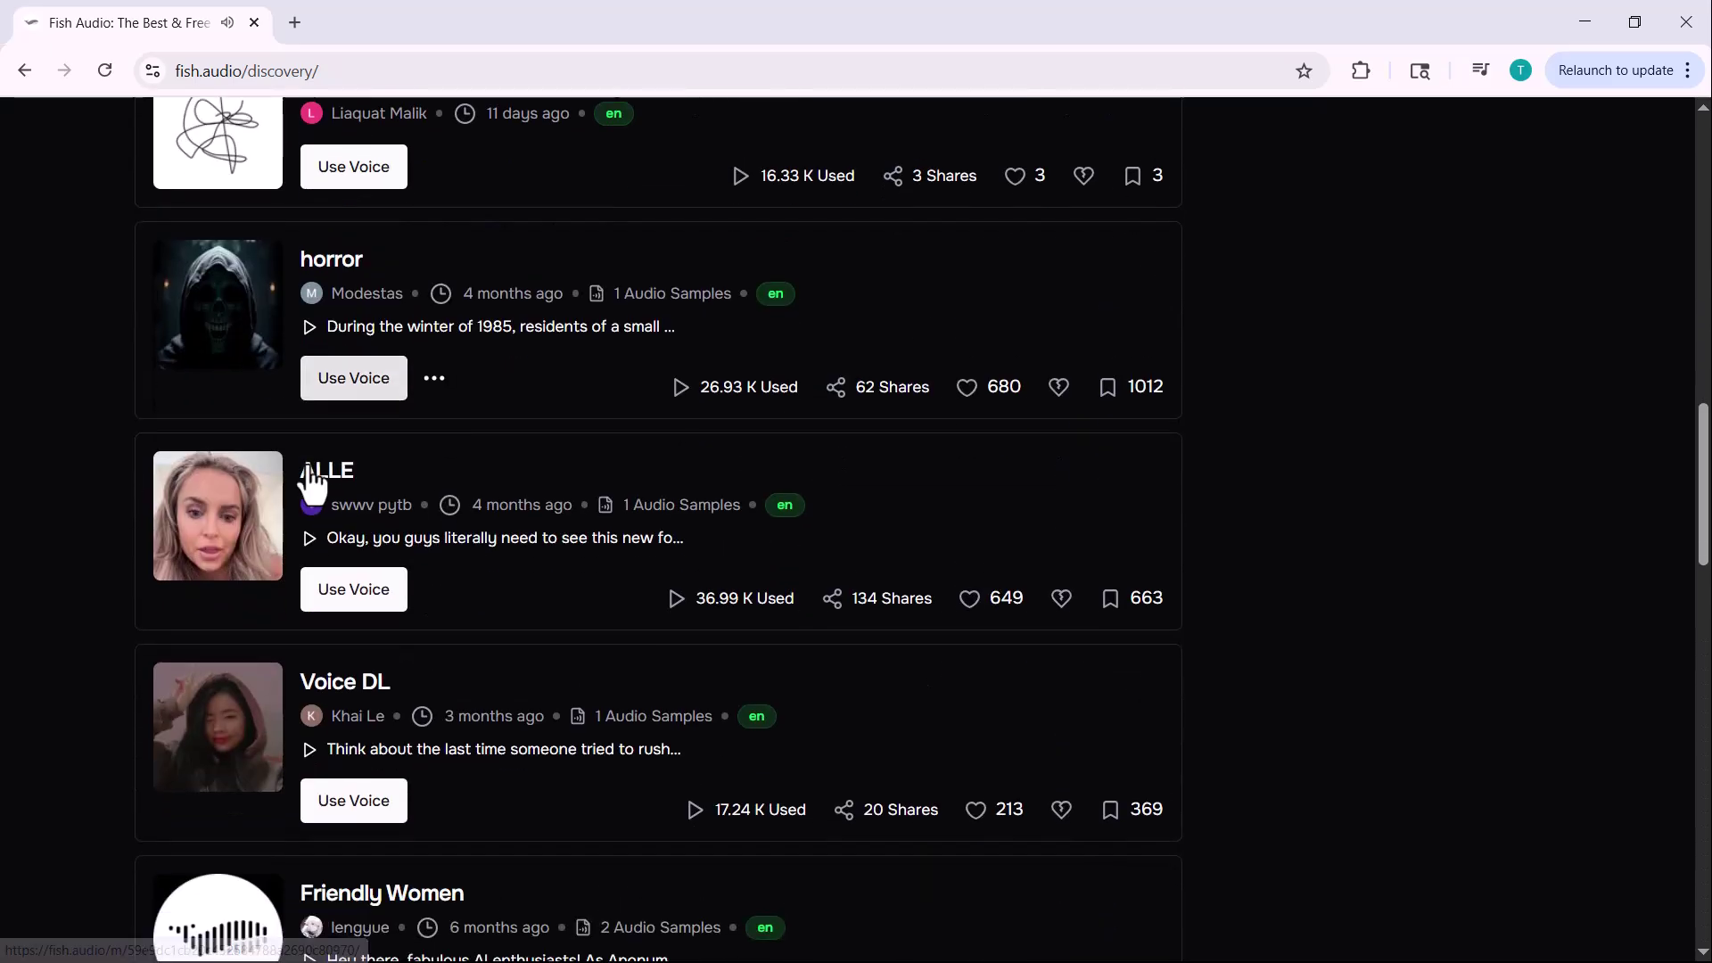
{"action": "scroll", "coordinate": [308, 463], "scroll_direction": "down", "scroll_amount": 6}
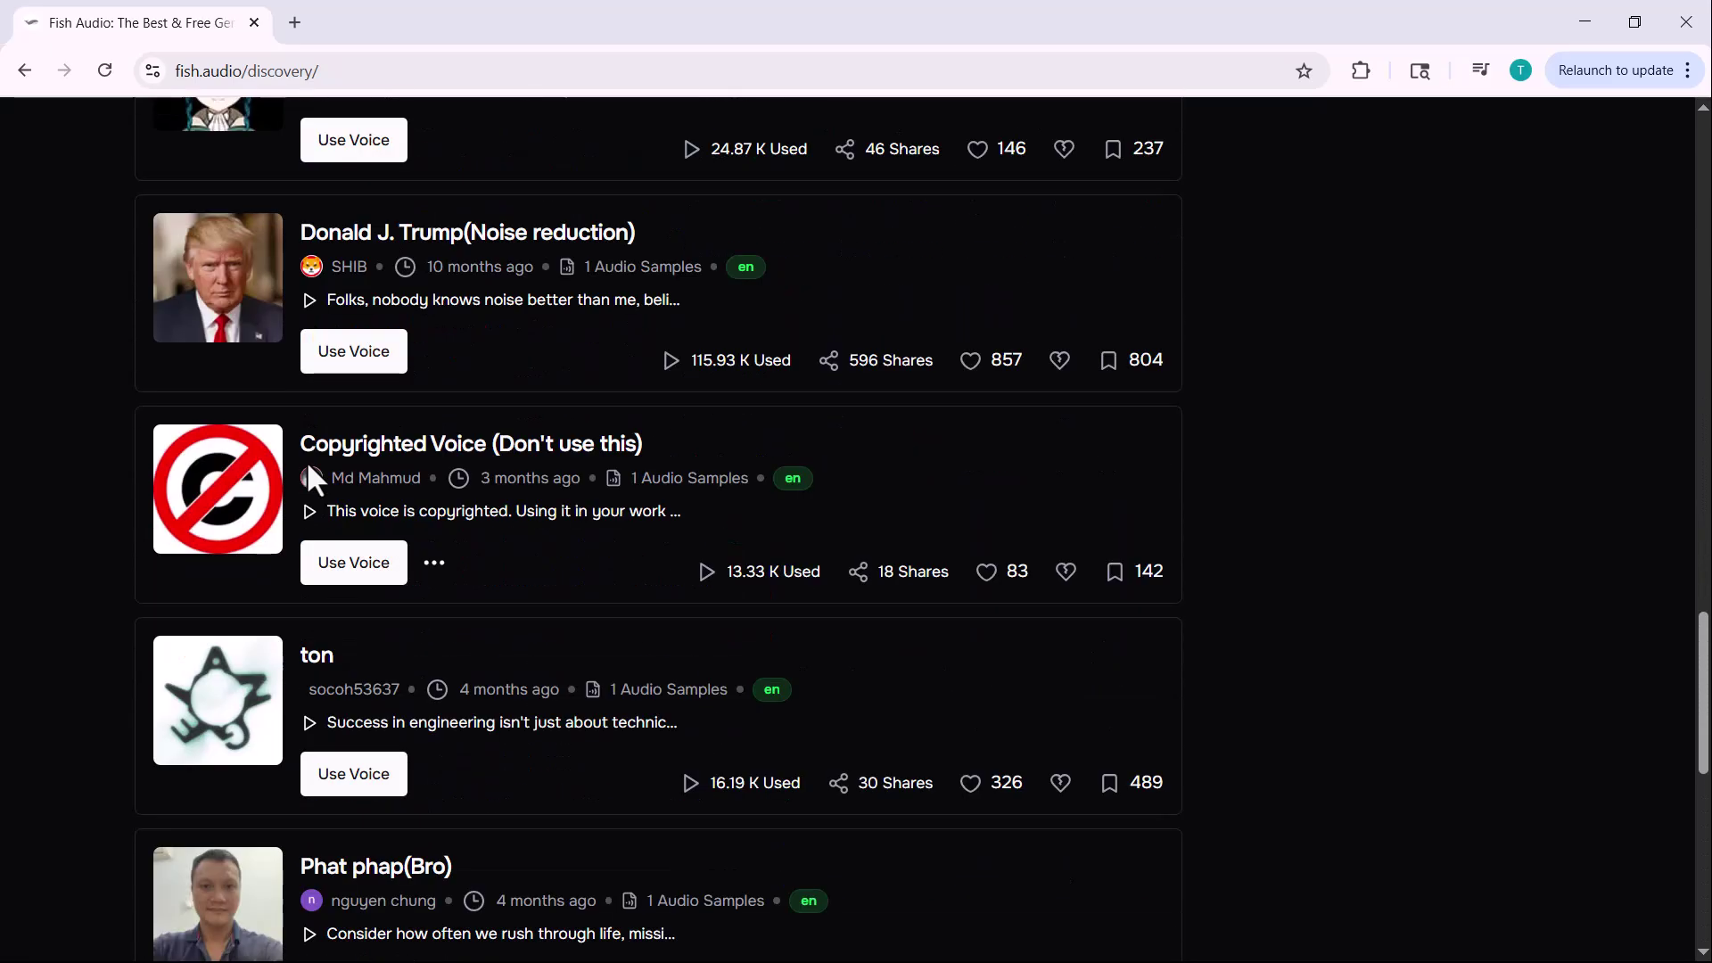
{"action": "left_click", "coordinate": [309, 301]}
{"action": "scroll", "coordinate": [306, 323], "scroll_direction": "up", "scroll_amount": 20}
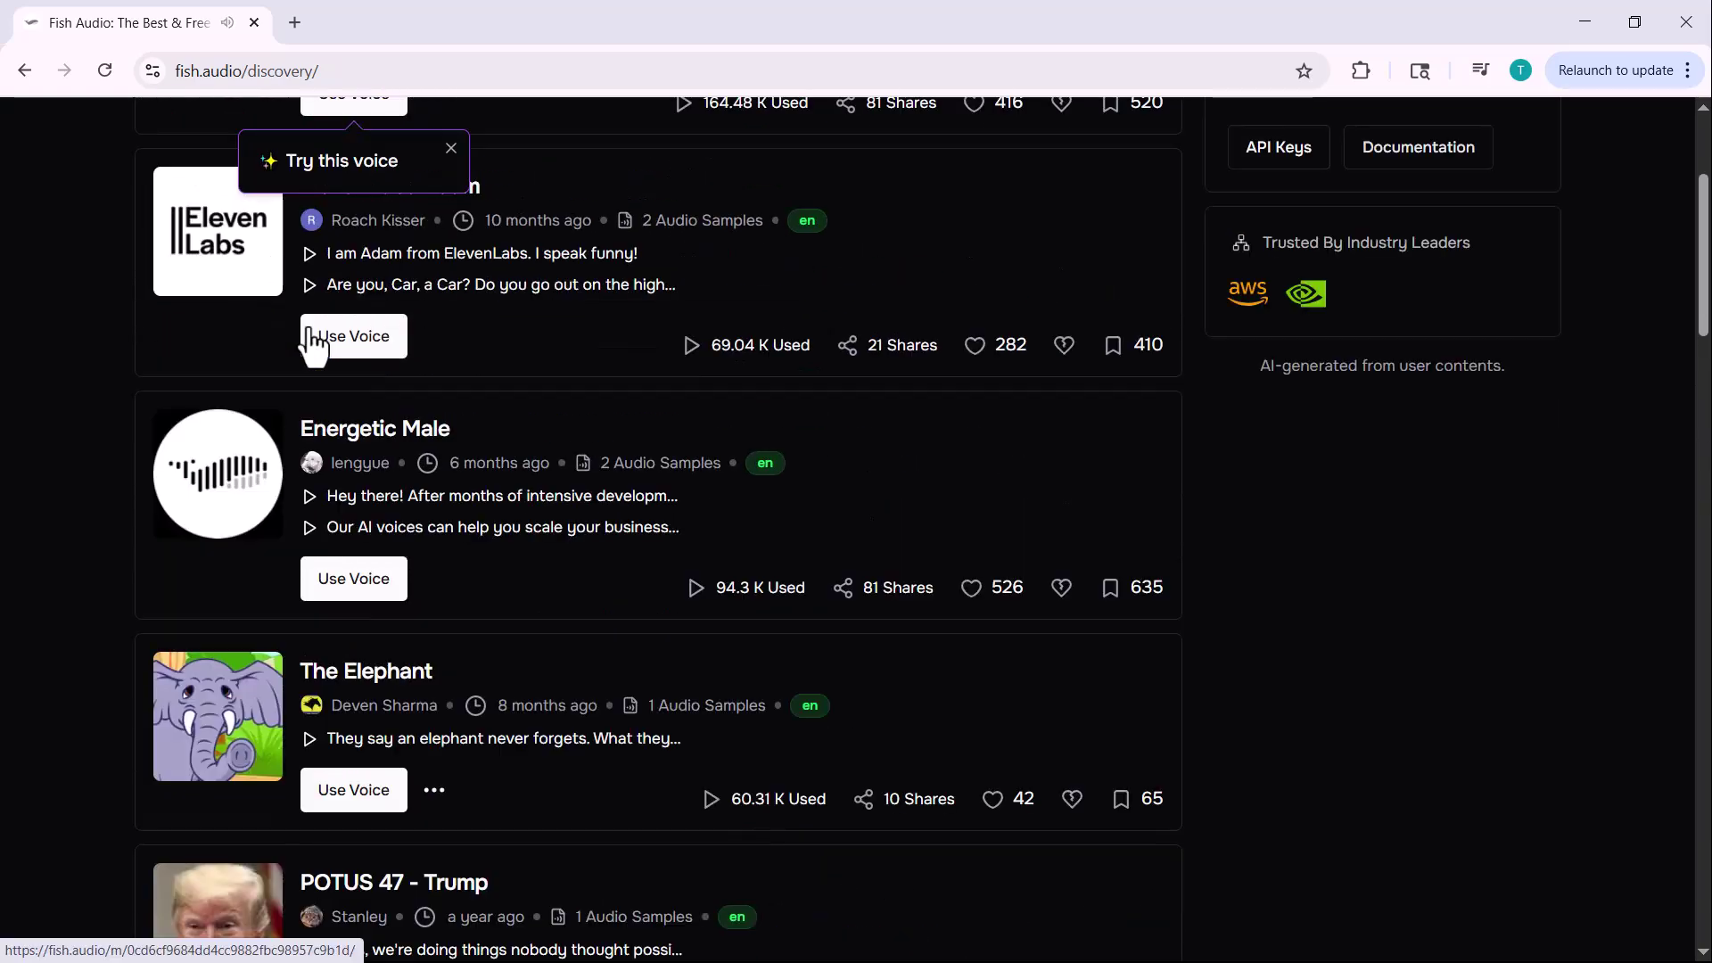
Load the Energetic Male voice into Text to Speech and switch its voice model to S1.
{"action": "left_click", "coordinate": [337, 584]}
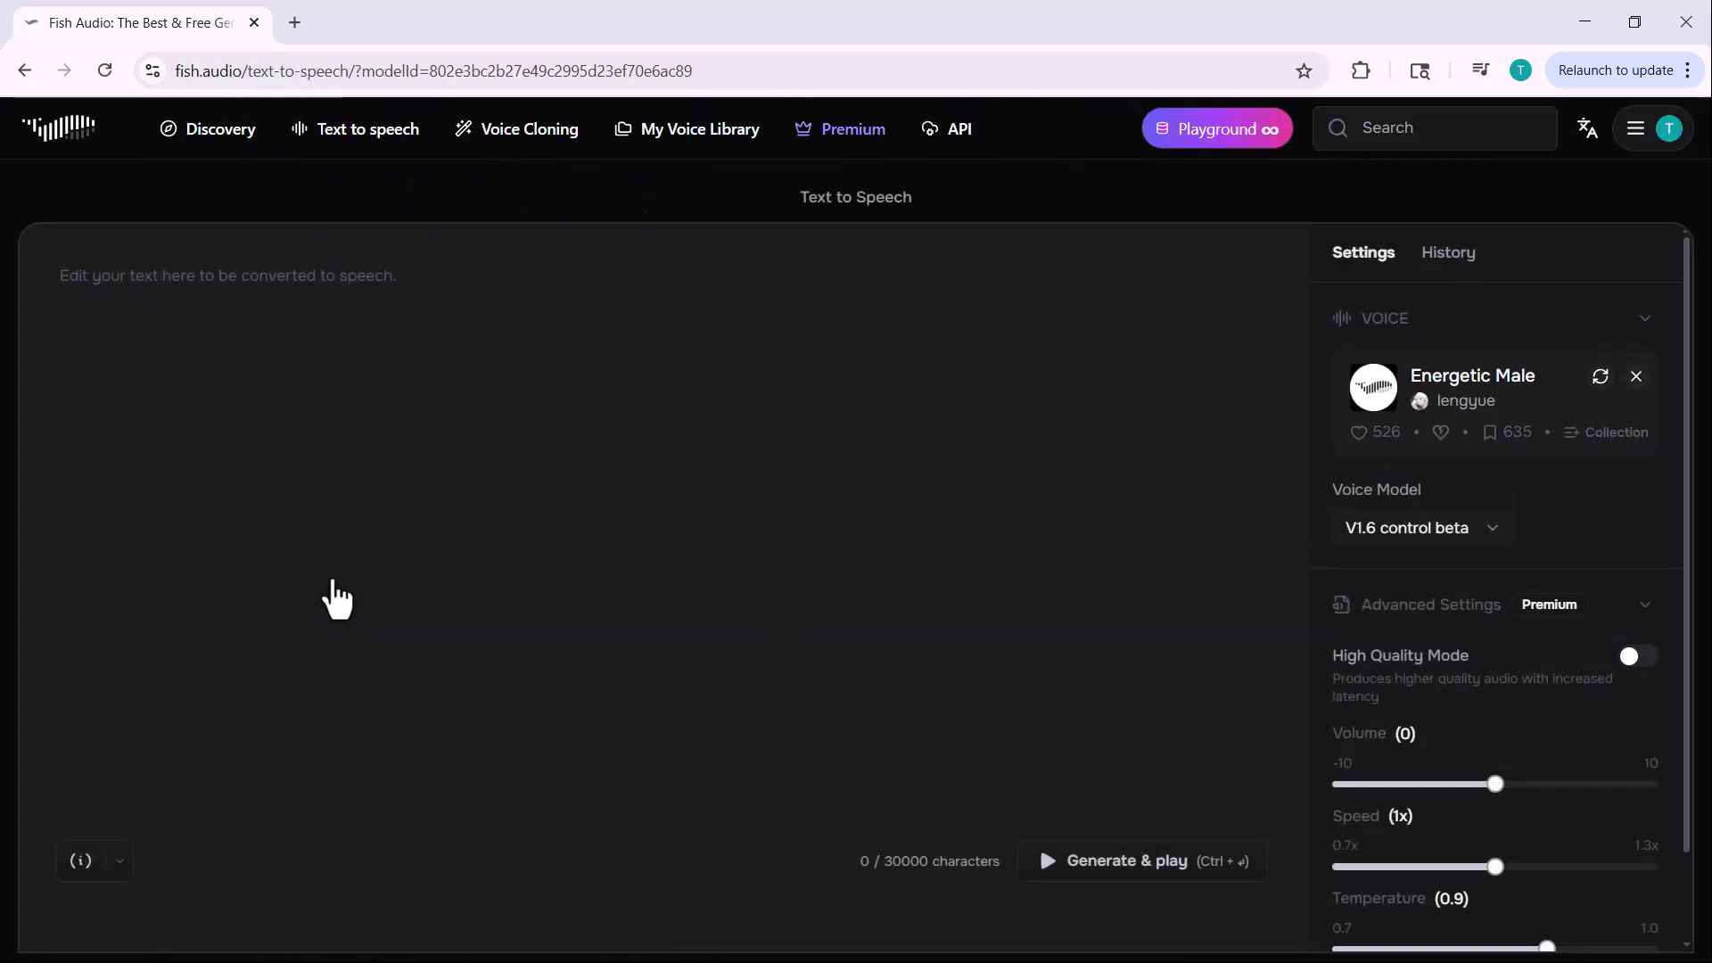
{"action": "left_click", "coordinate": [298, 341]}
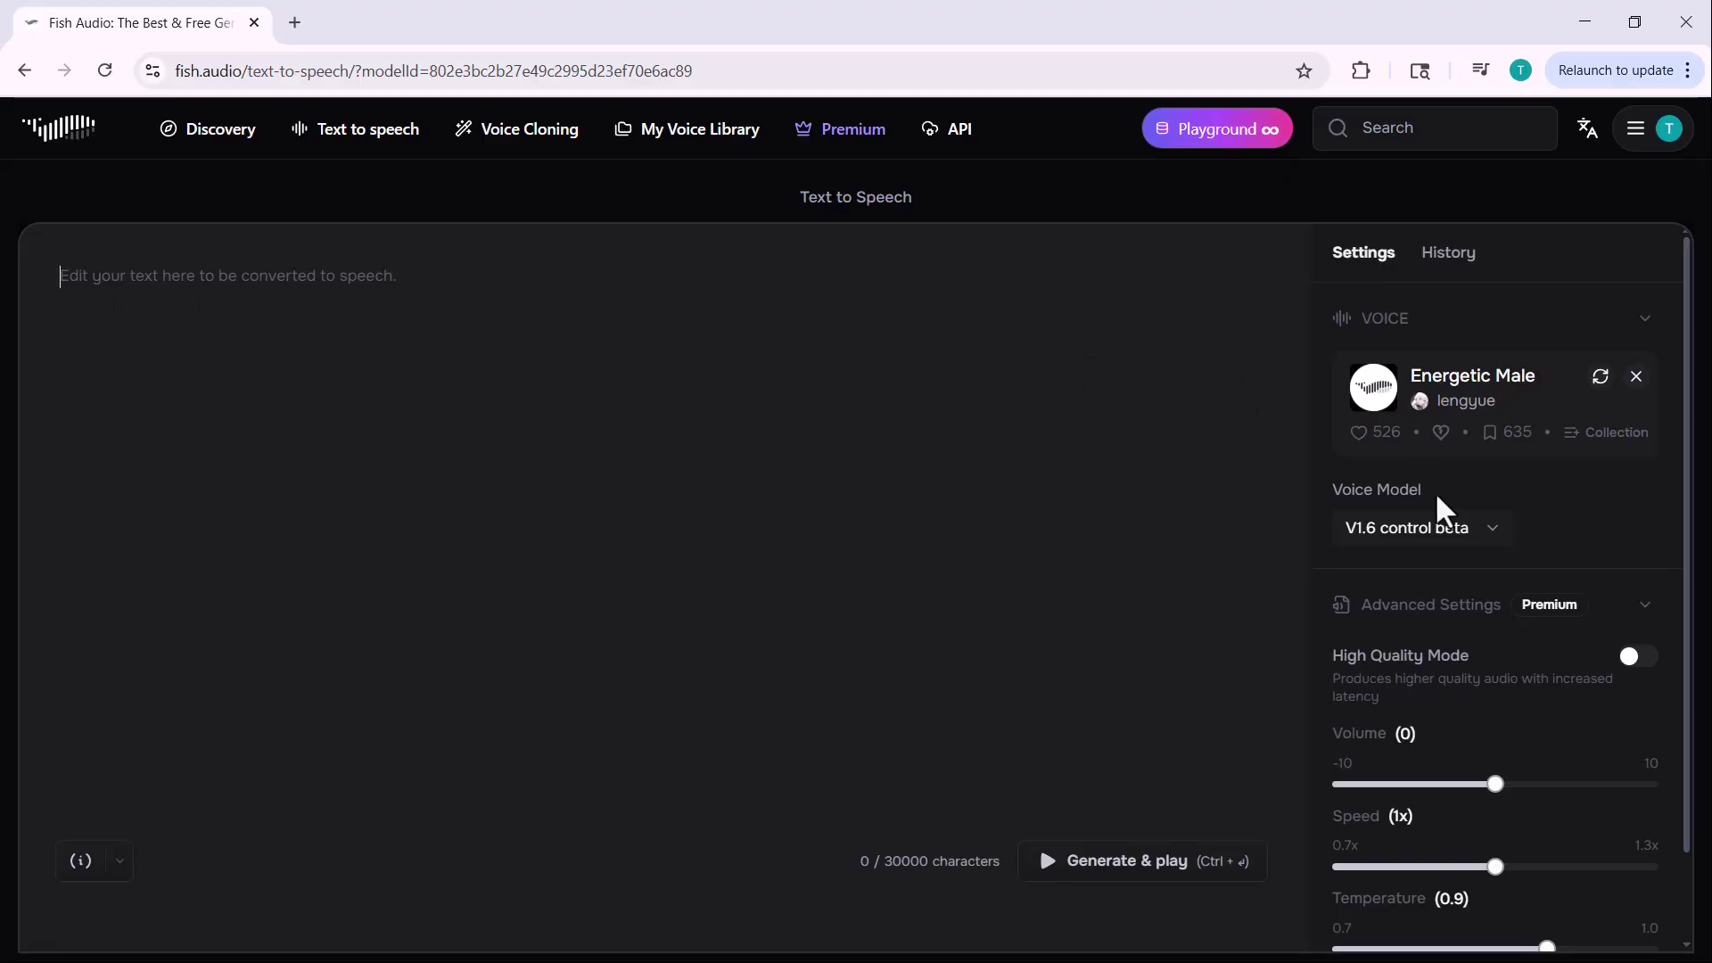
{"action": "left_click", "coordinate": [1404, 543]}
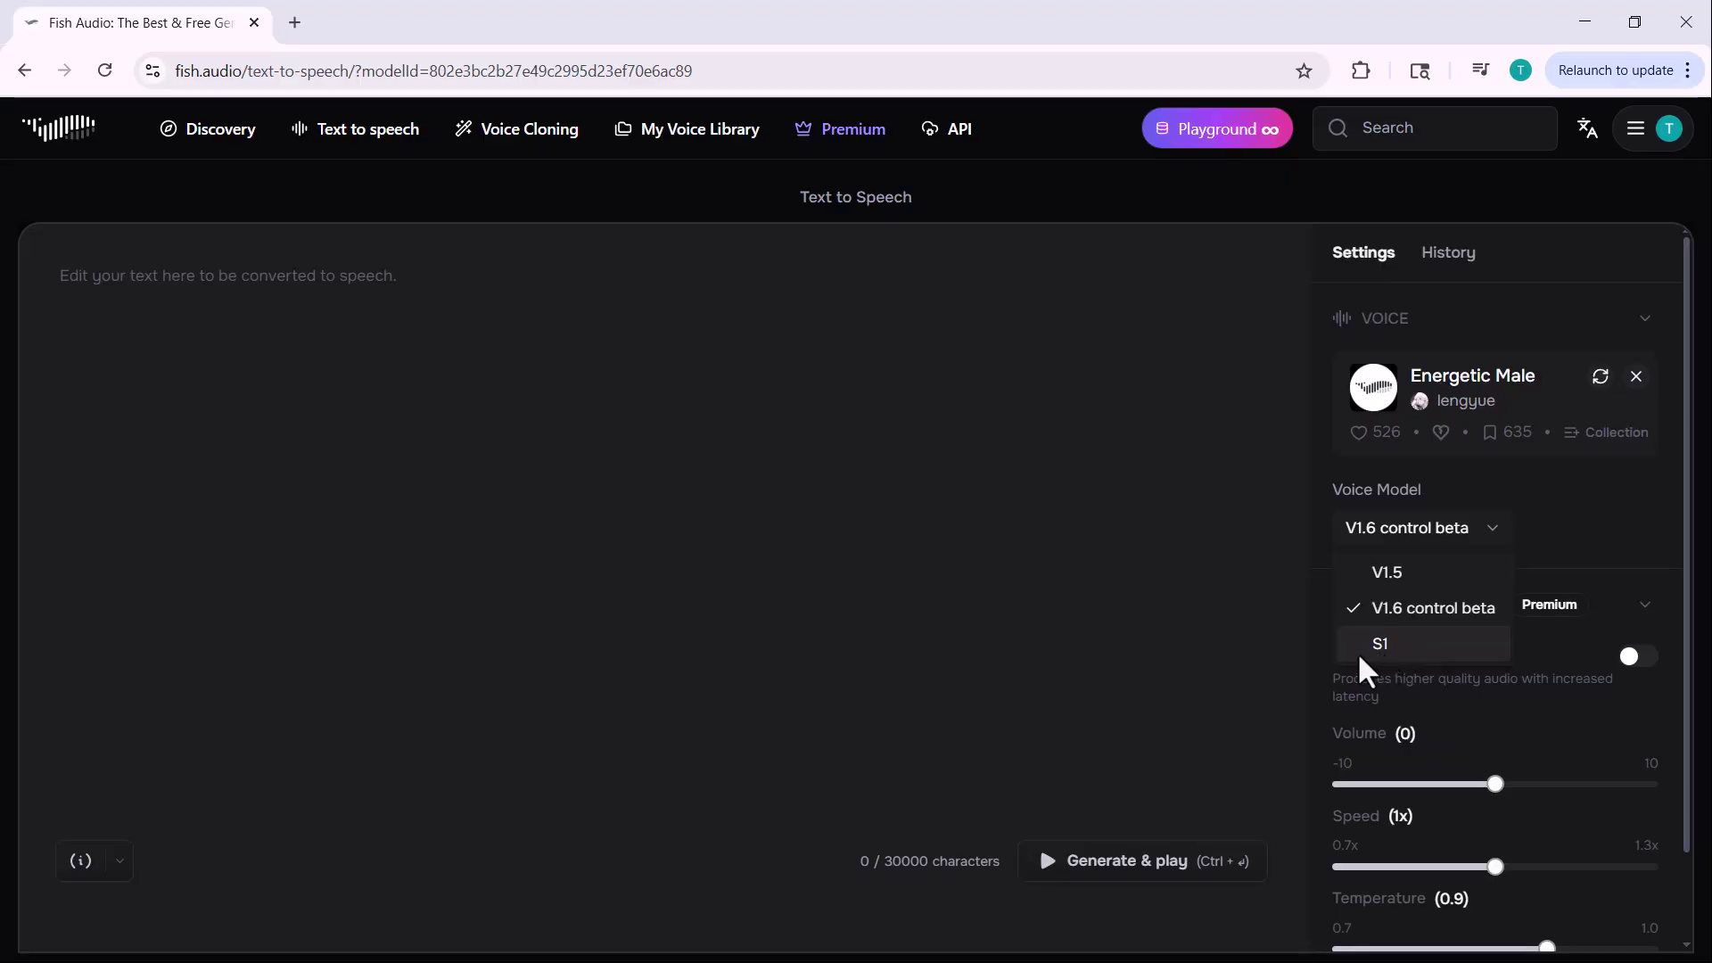
{"action": "left_click", "coordinate": [1406, 646]}
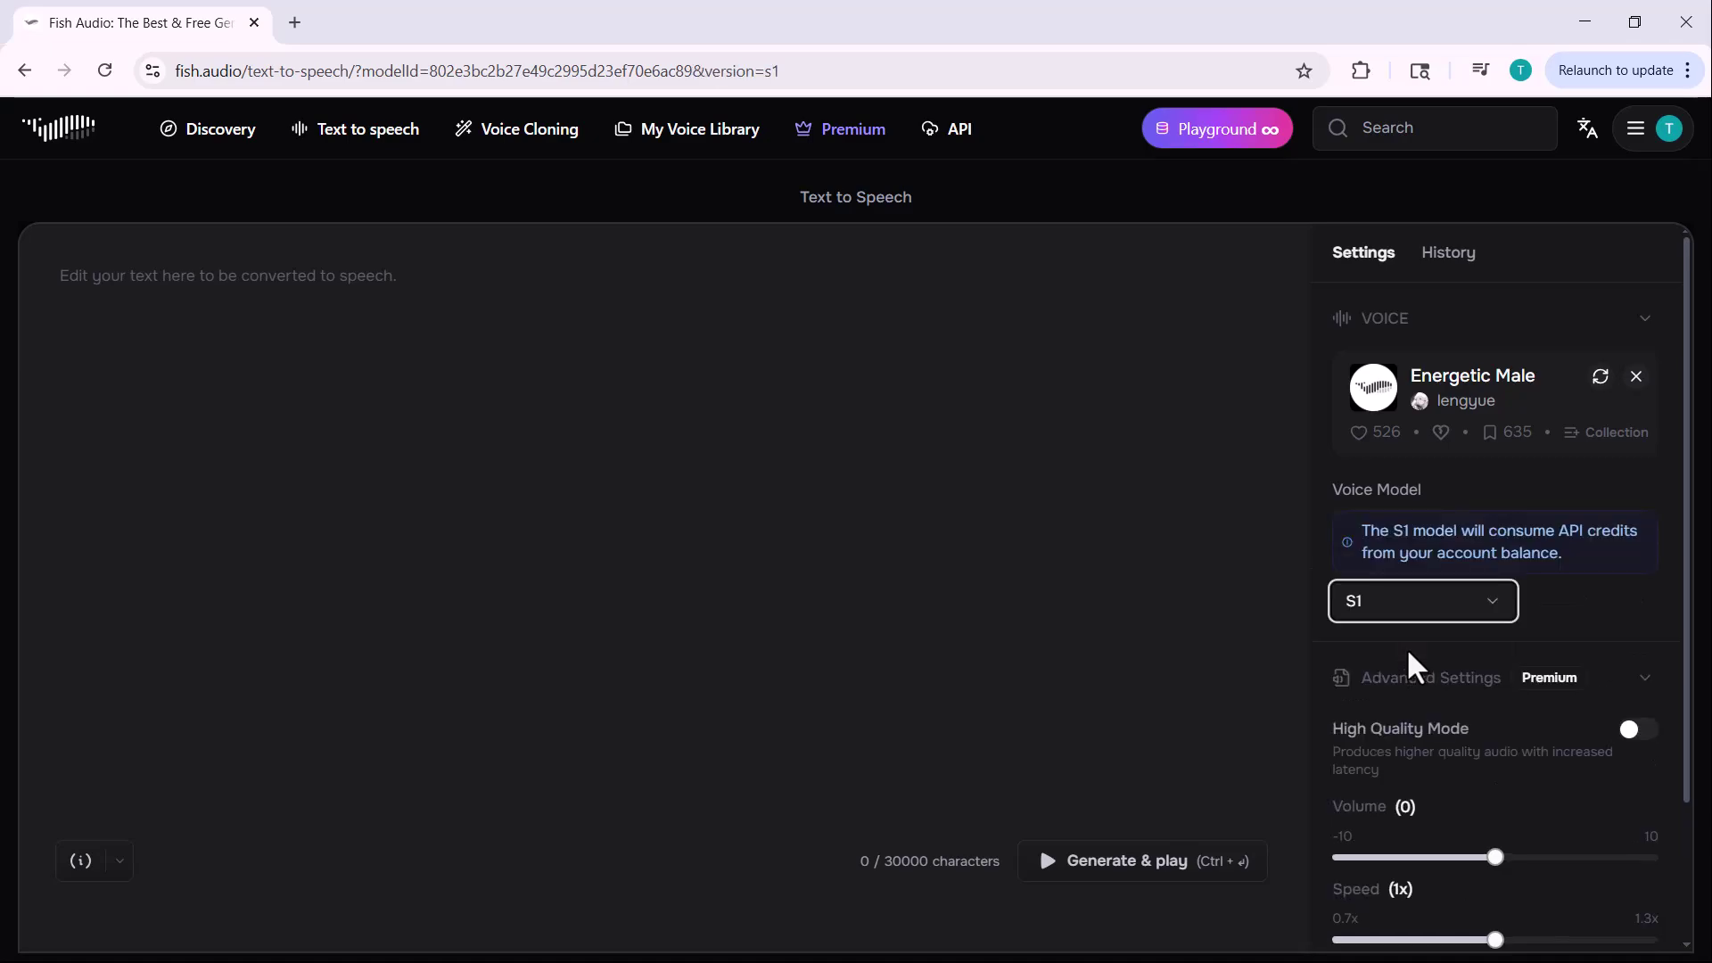
{"action": "scroll", "coordinate": [1406, 647], "scroll_direction": "down", "scroll_amount": 1}
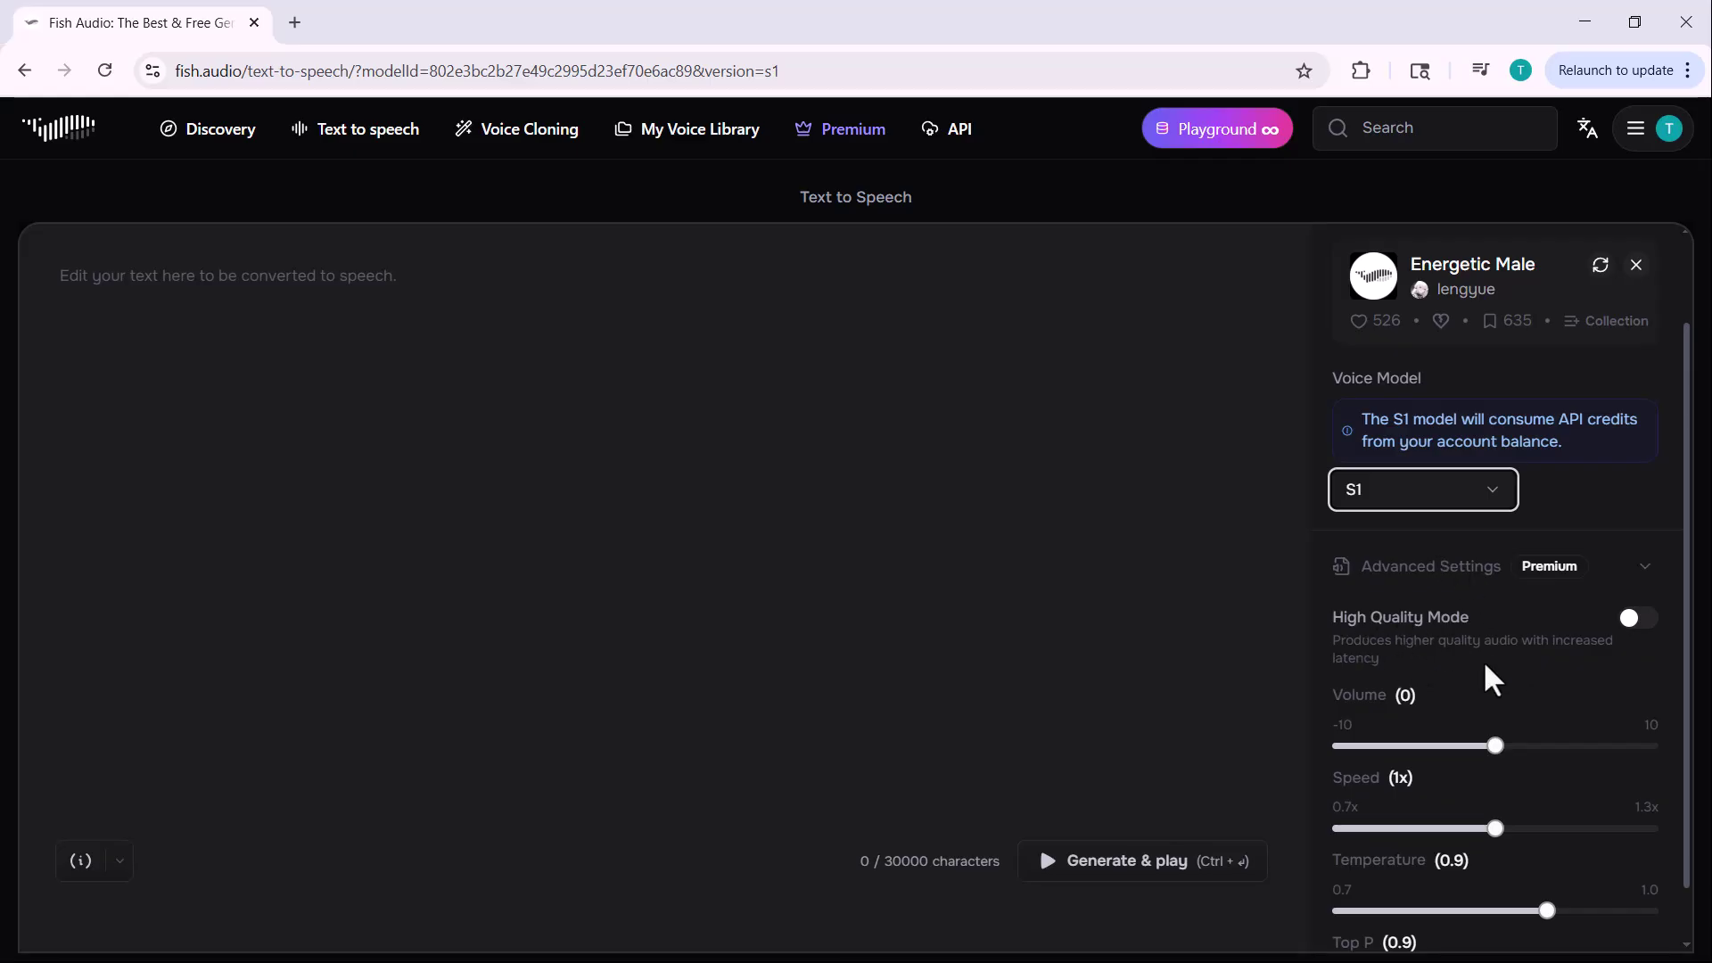
{"action": "scroll", "coordinate": [1423, 688], "scroll_direction": "down", "scroll_amount": 1}
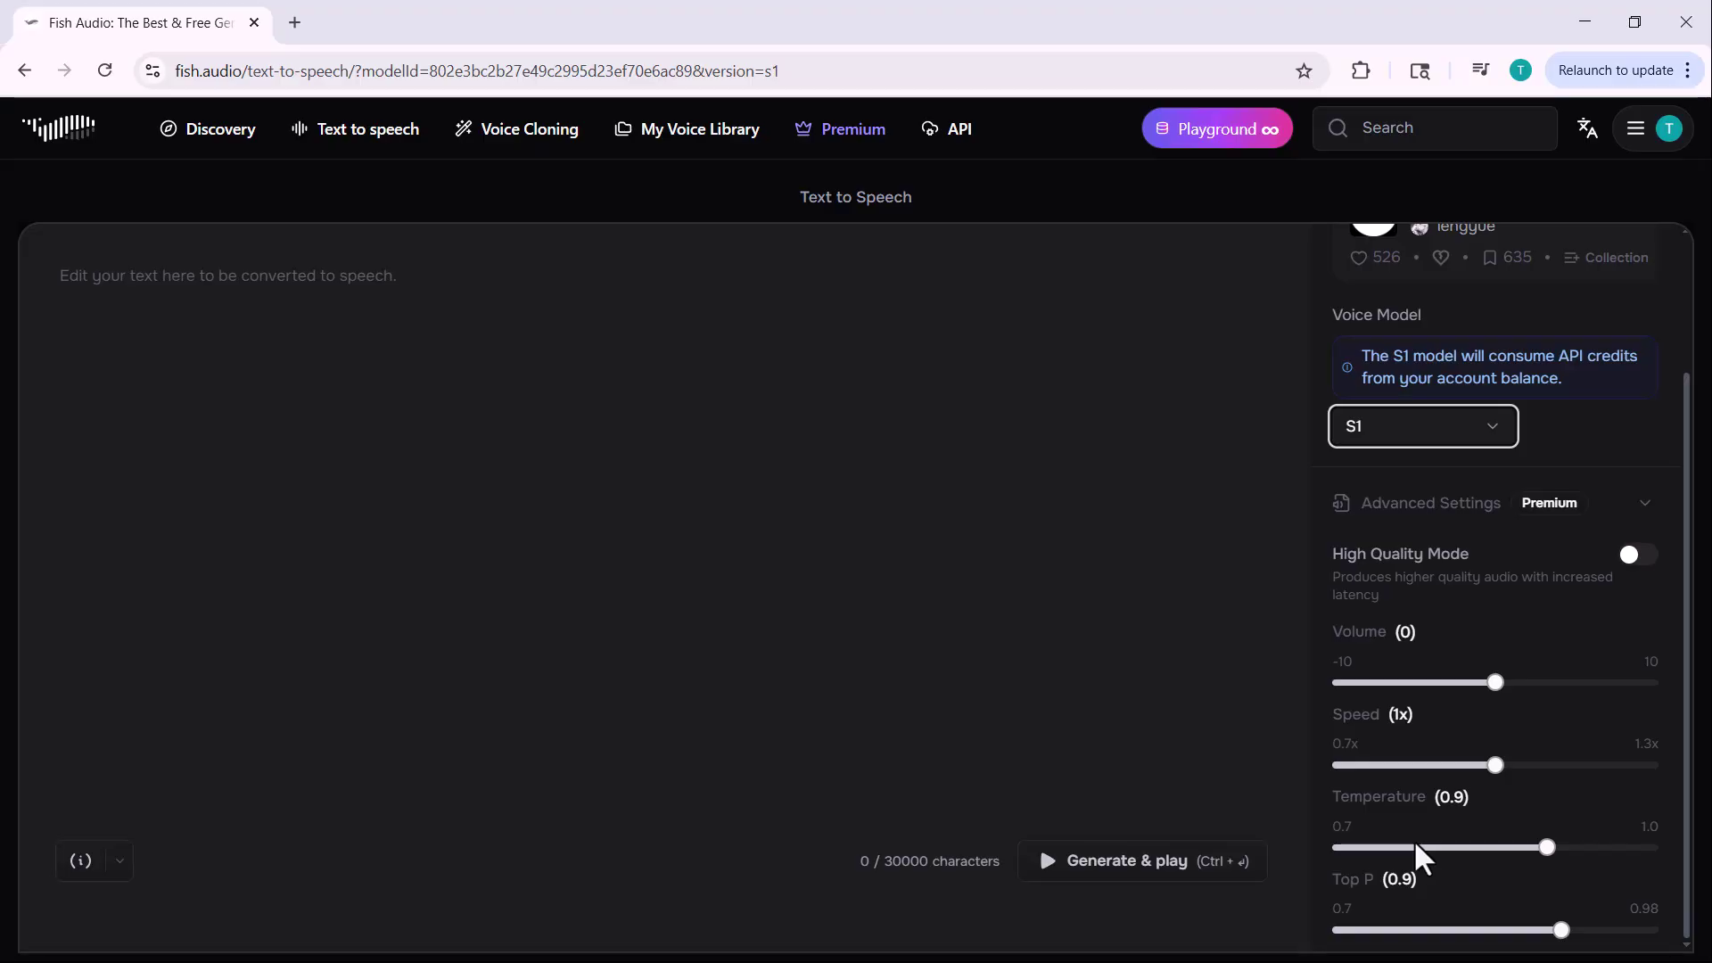
{"action": "left_click", "coordinate": [129, 282]}
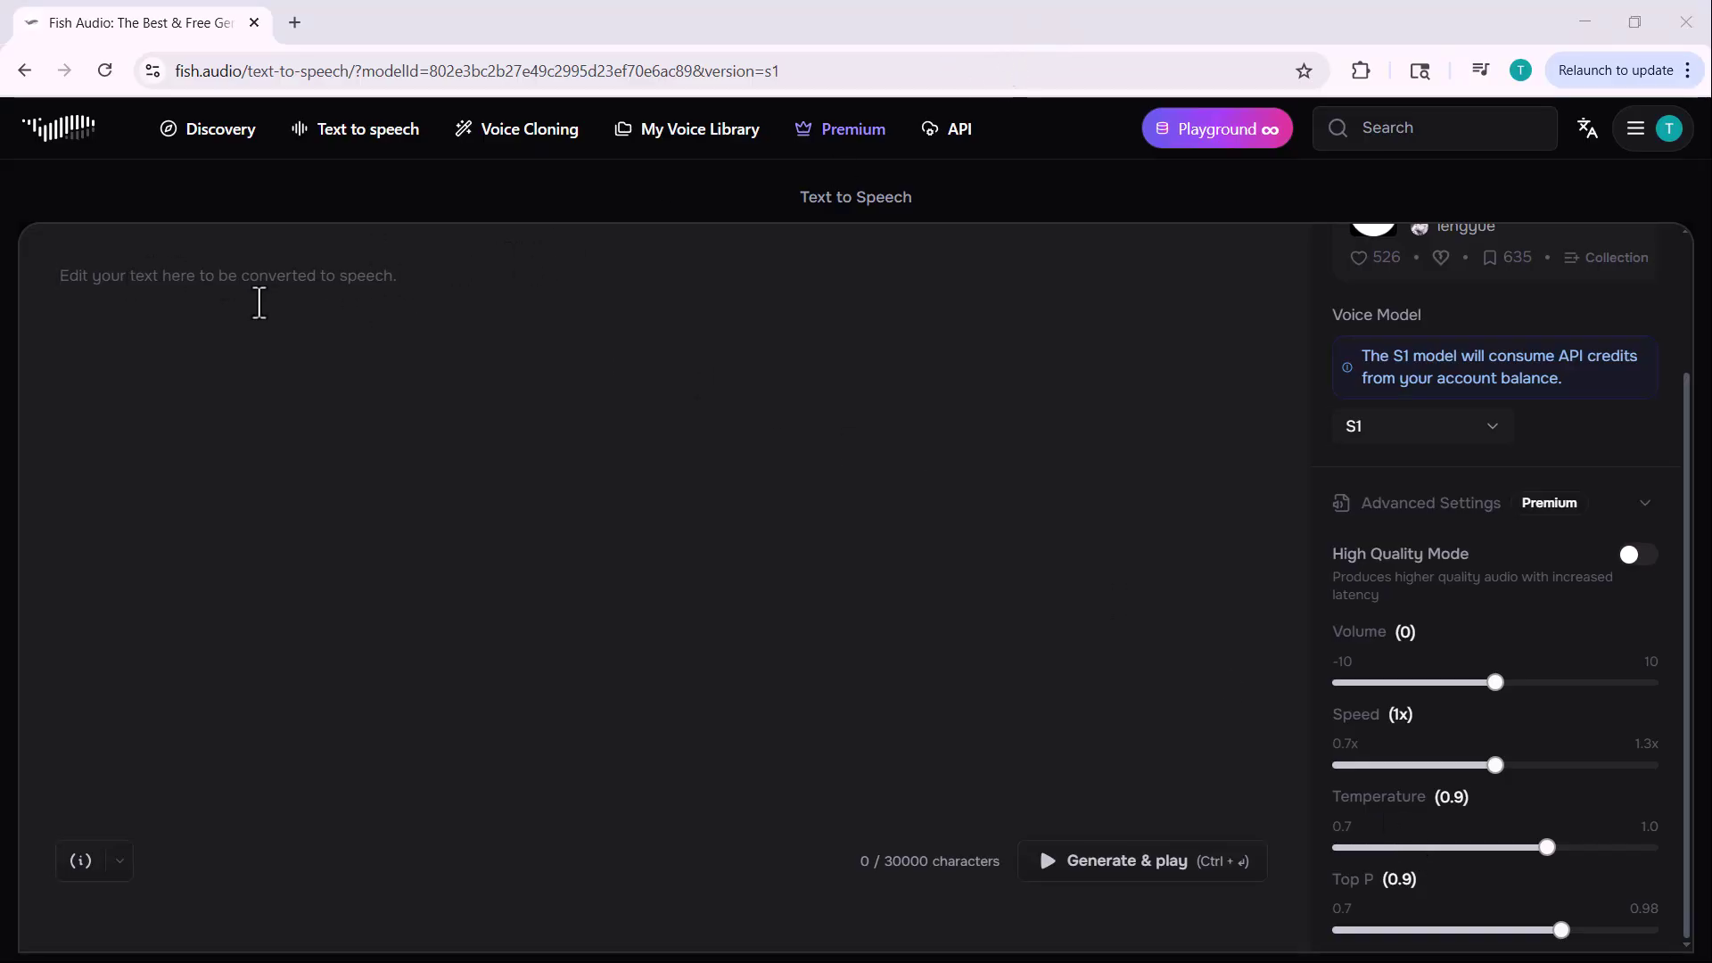
Write 'Hey guys, welcome back to my channel' plus pasted sentences with (break), (breath), (lip-smacking) tags, then generate.
{"action": "type", "text": "H"}
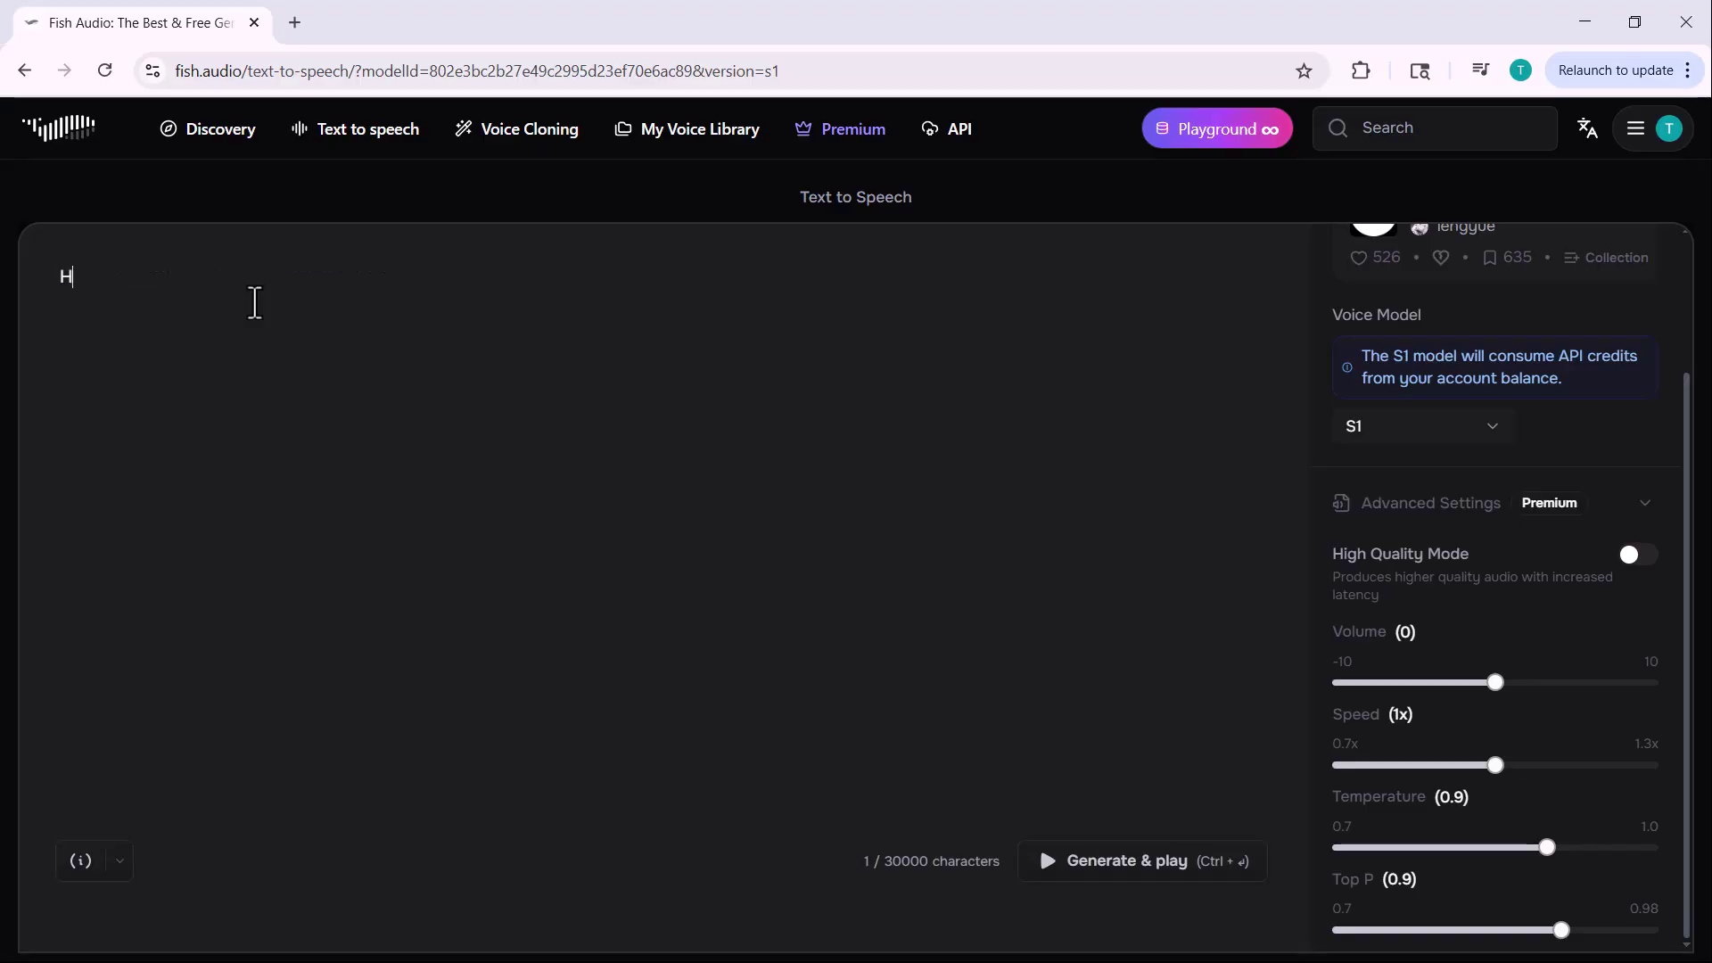
{"action": "type", "text": "ey guys, welcome back to my channel."}
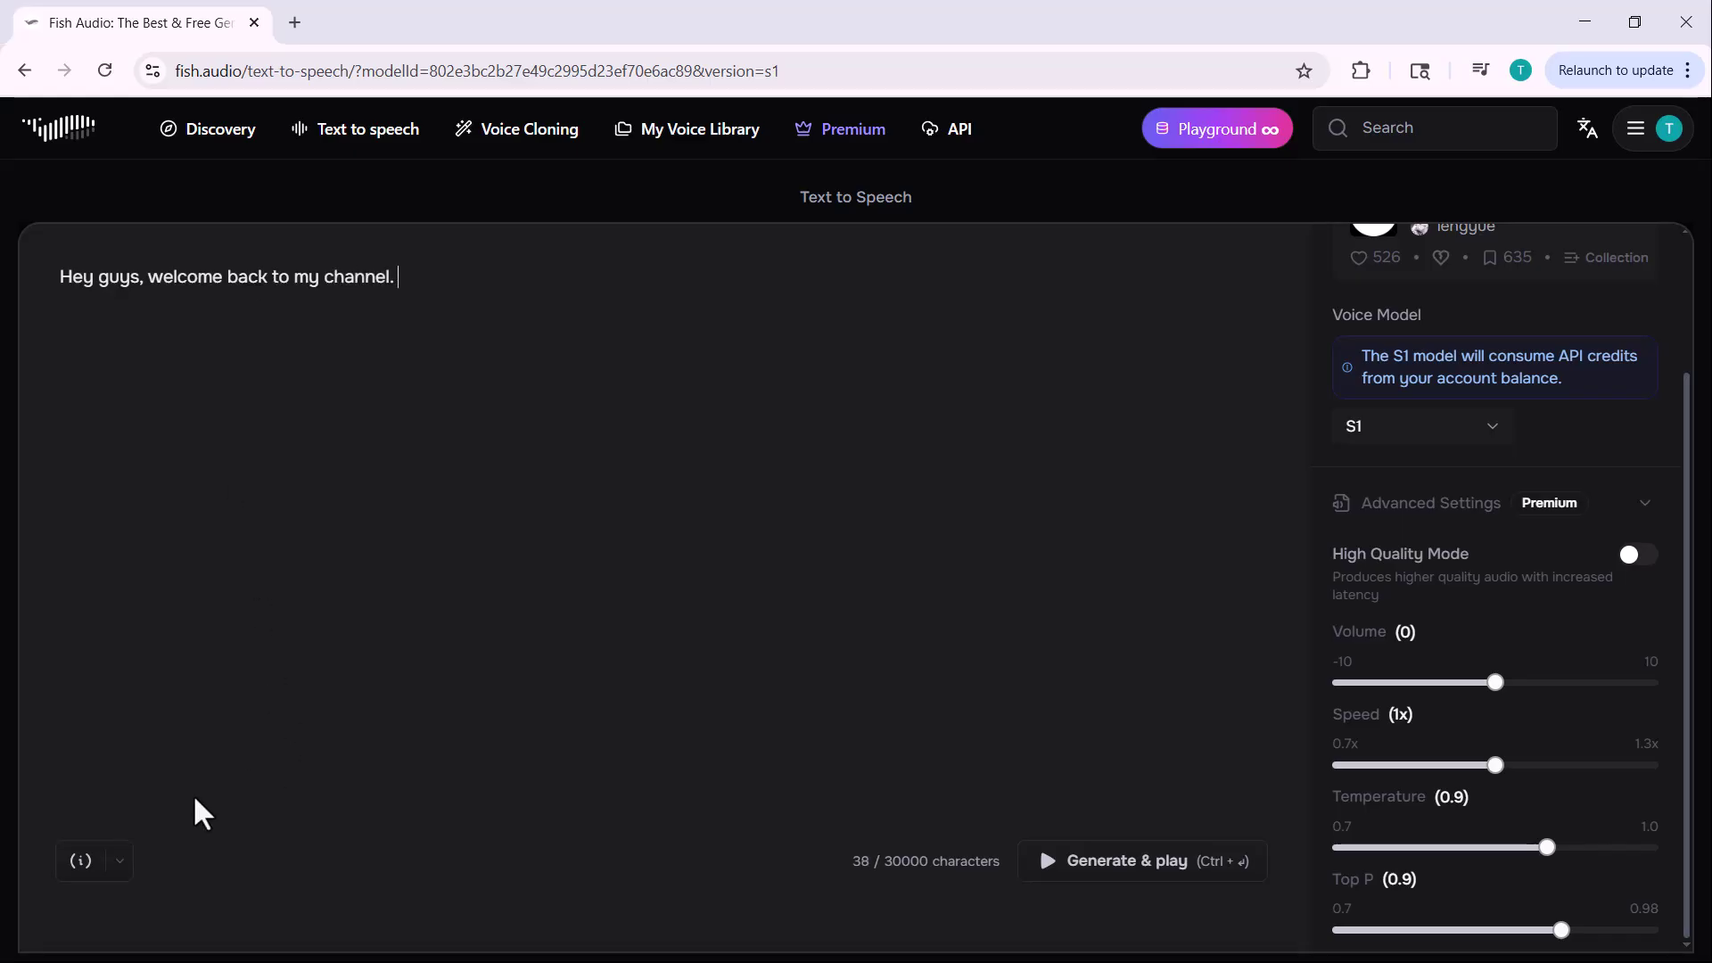
{"action": "left_click", "coordinate": [112, 872]}
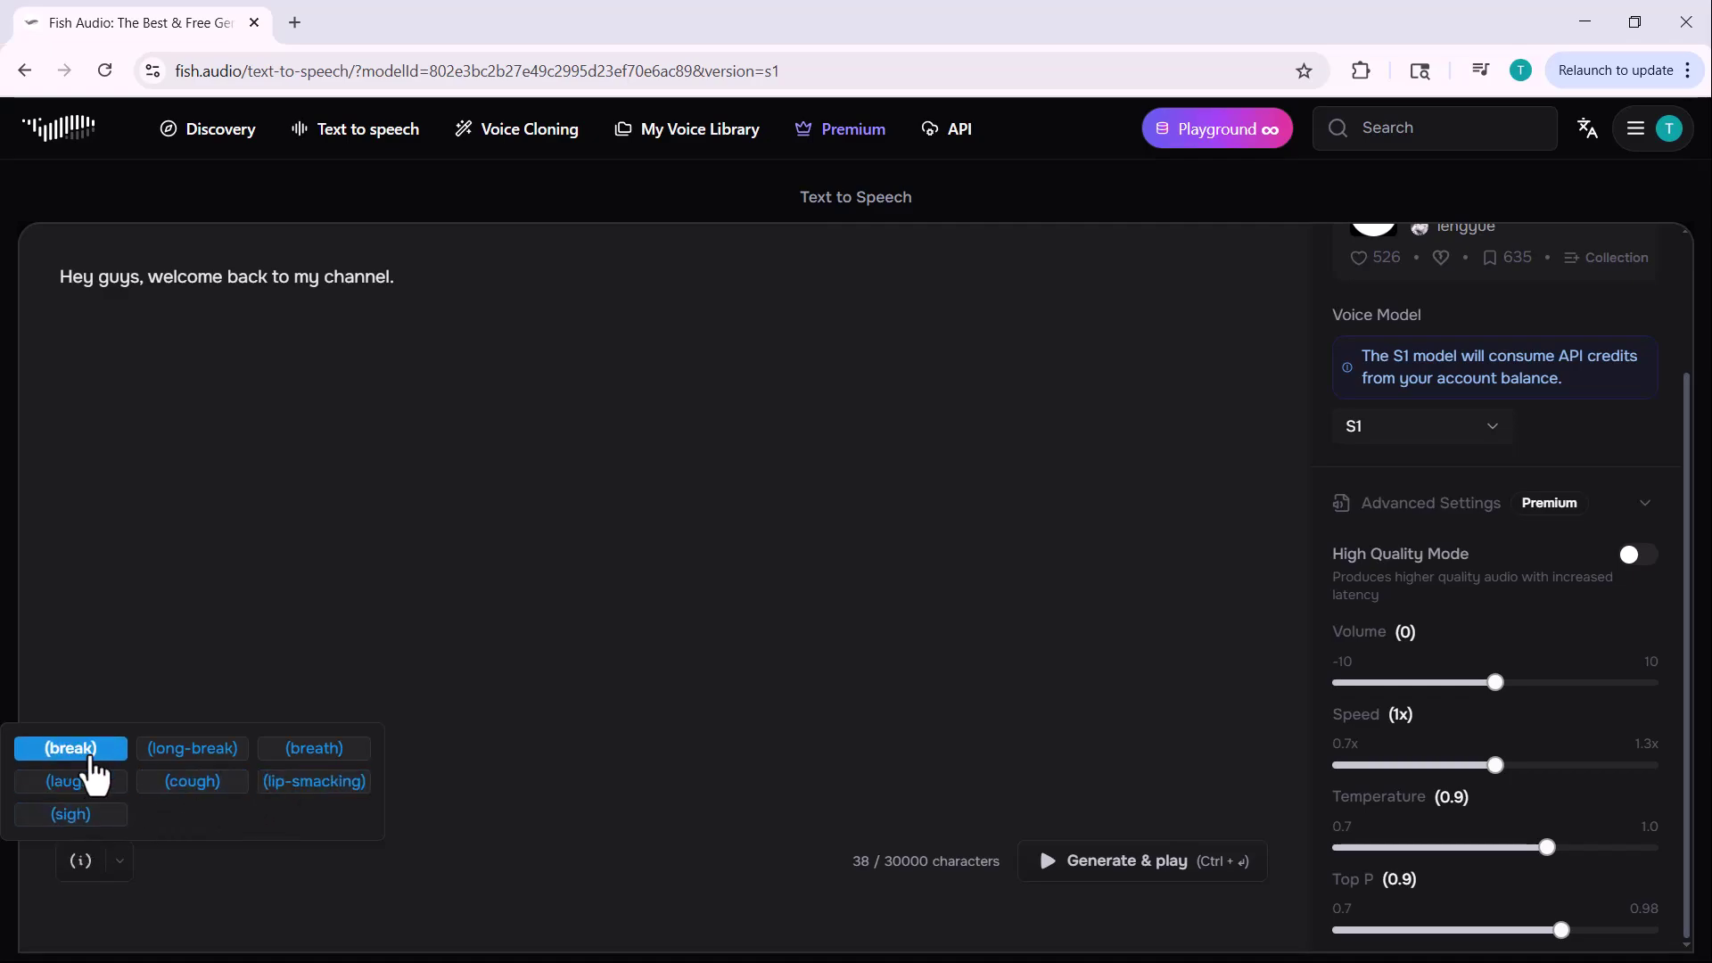
{"action": "left_click", "coordinate": [73, 751]}
{"action": "type", "text": "Fish.audio is an AI-powered audio tool that helps transcribe, edit, and enhance podcasts and recordings."}
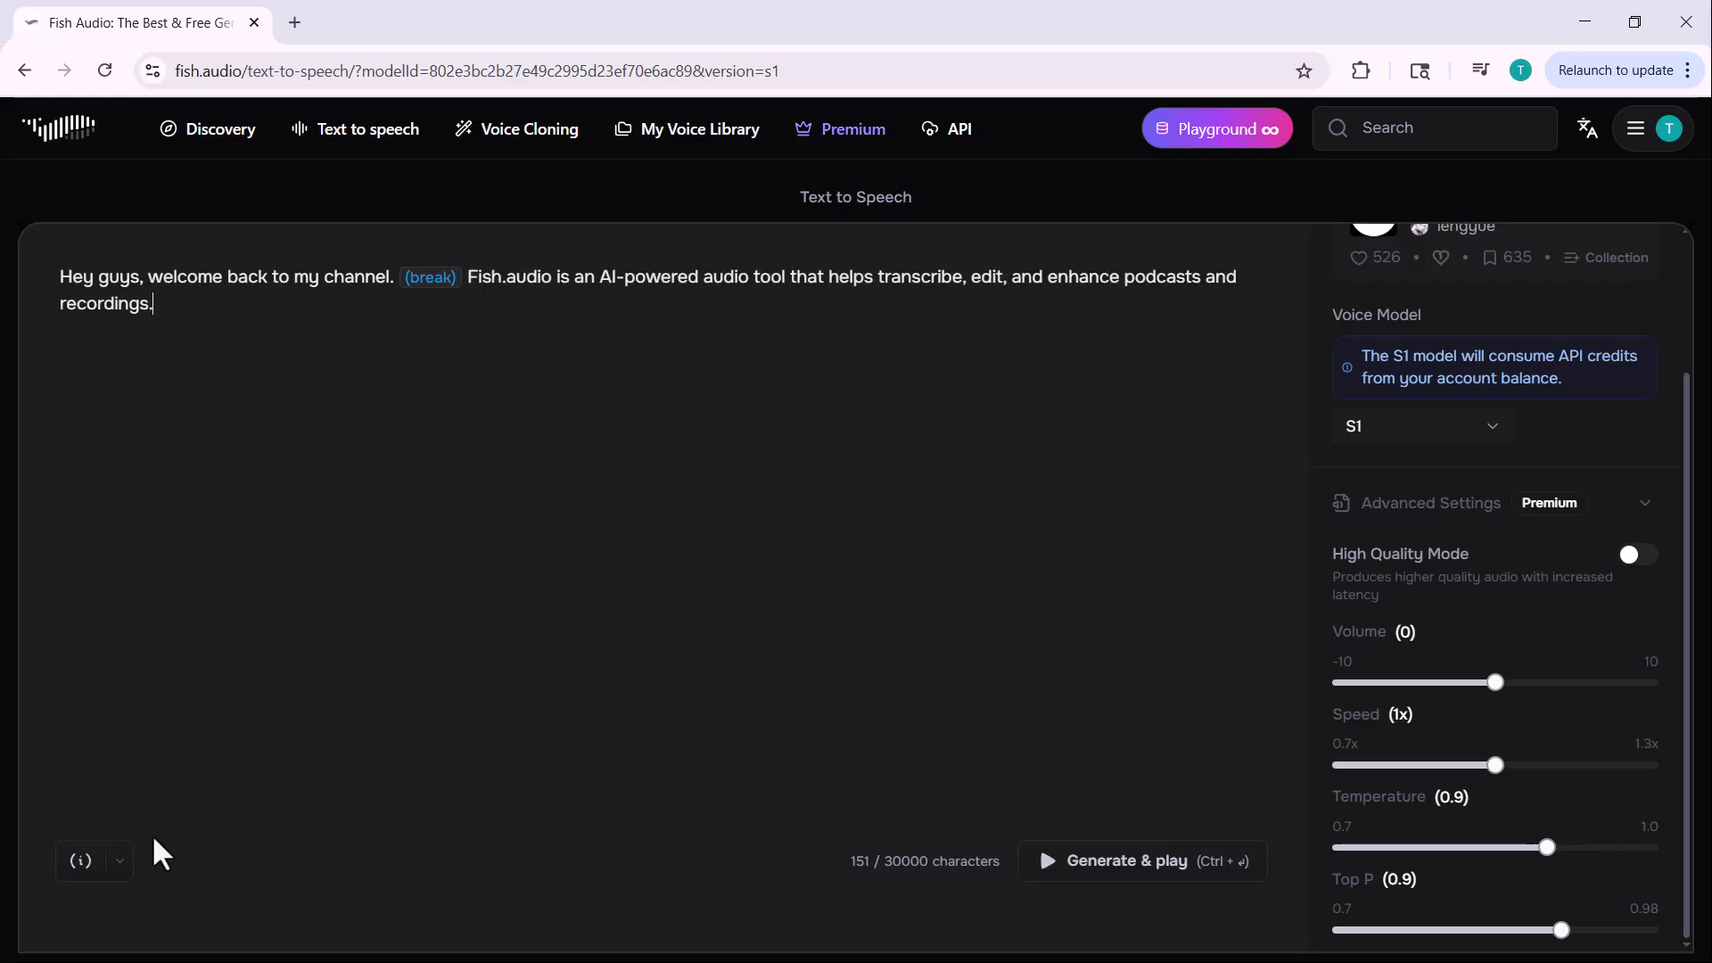
{"action": "mouse_move", "coordinate": [134, 851]}
{"action": "left_click", "coordinate": [314, 753]}
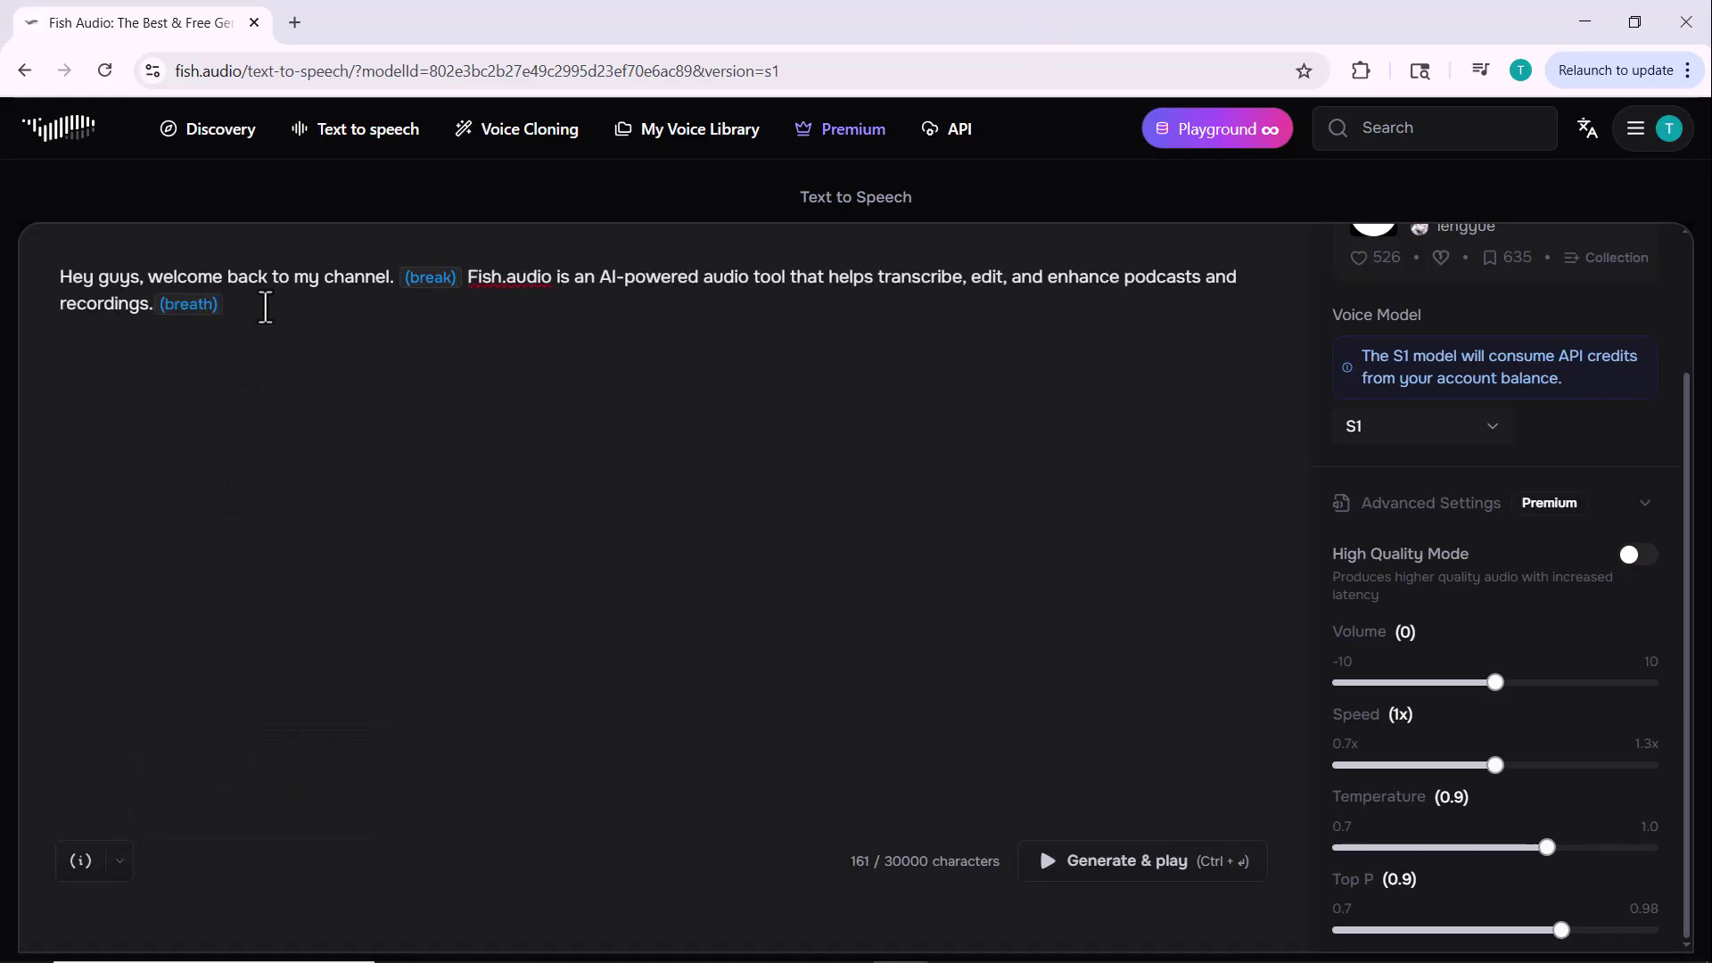
{"action": "type", "text": "It offers fast and accurate audio editing for content creators."}
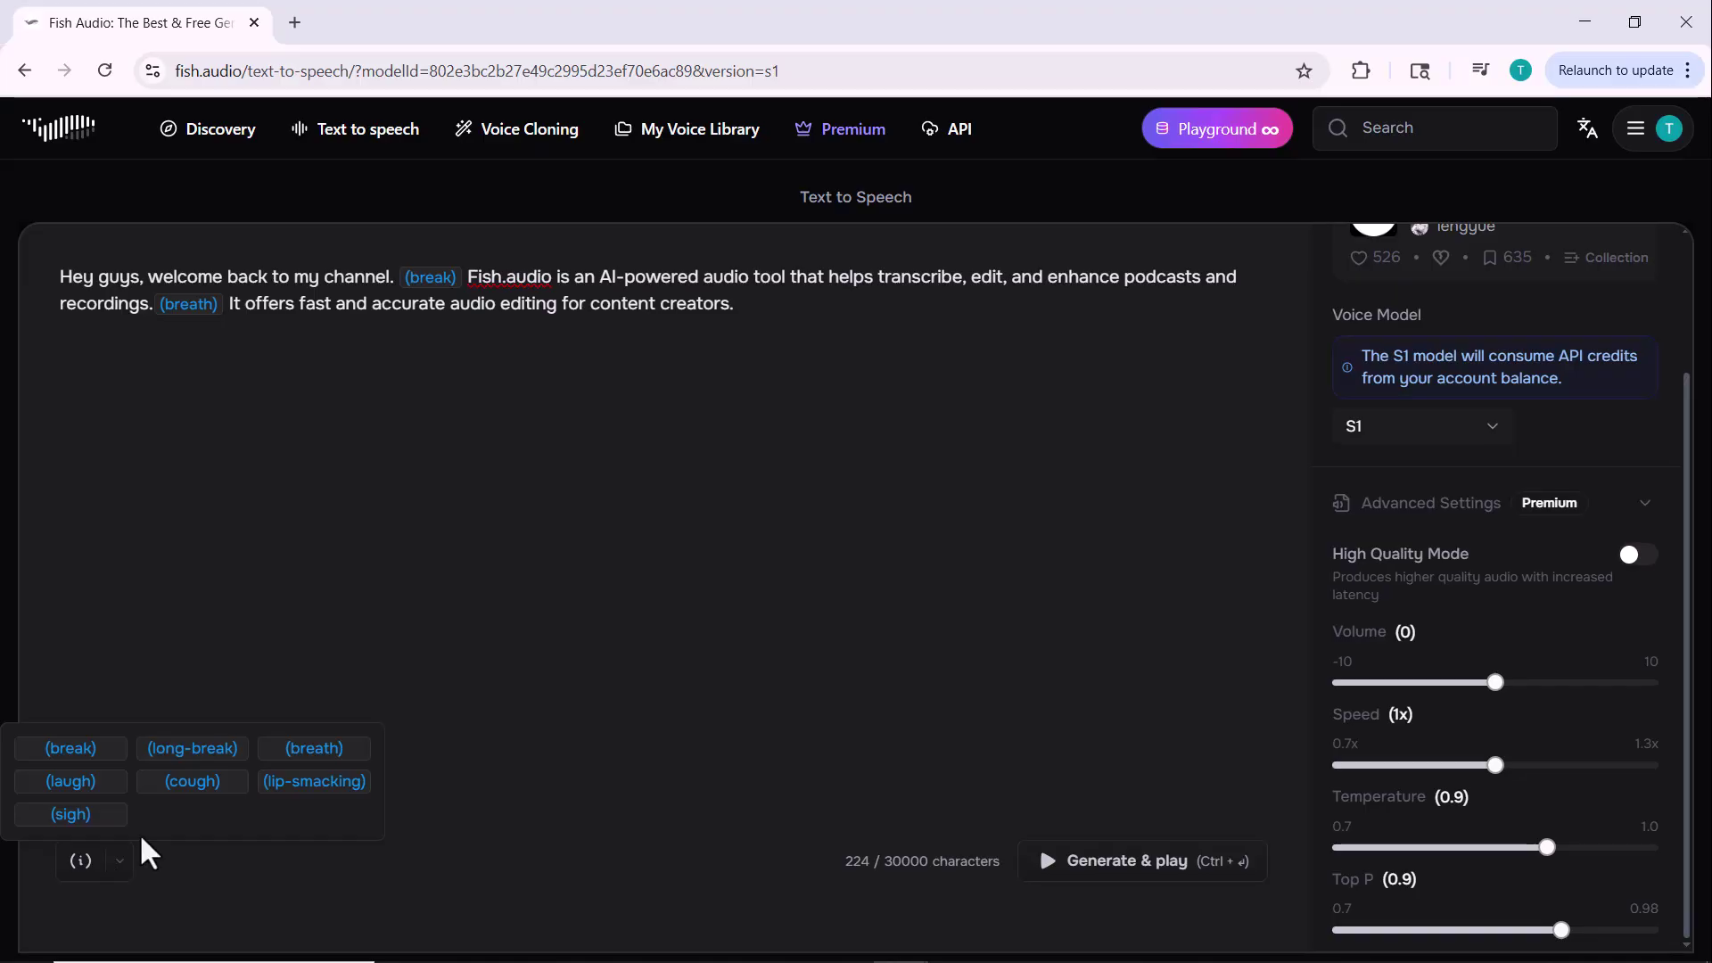
{"action": "left_click", "coordinate": [308, 785]}
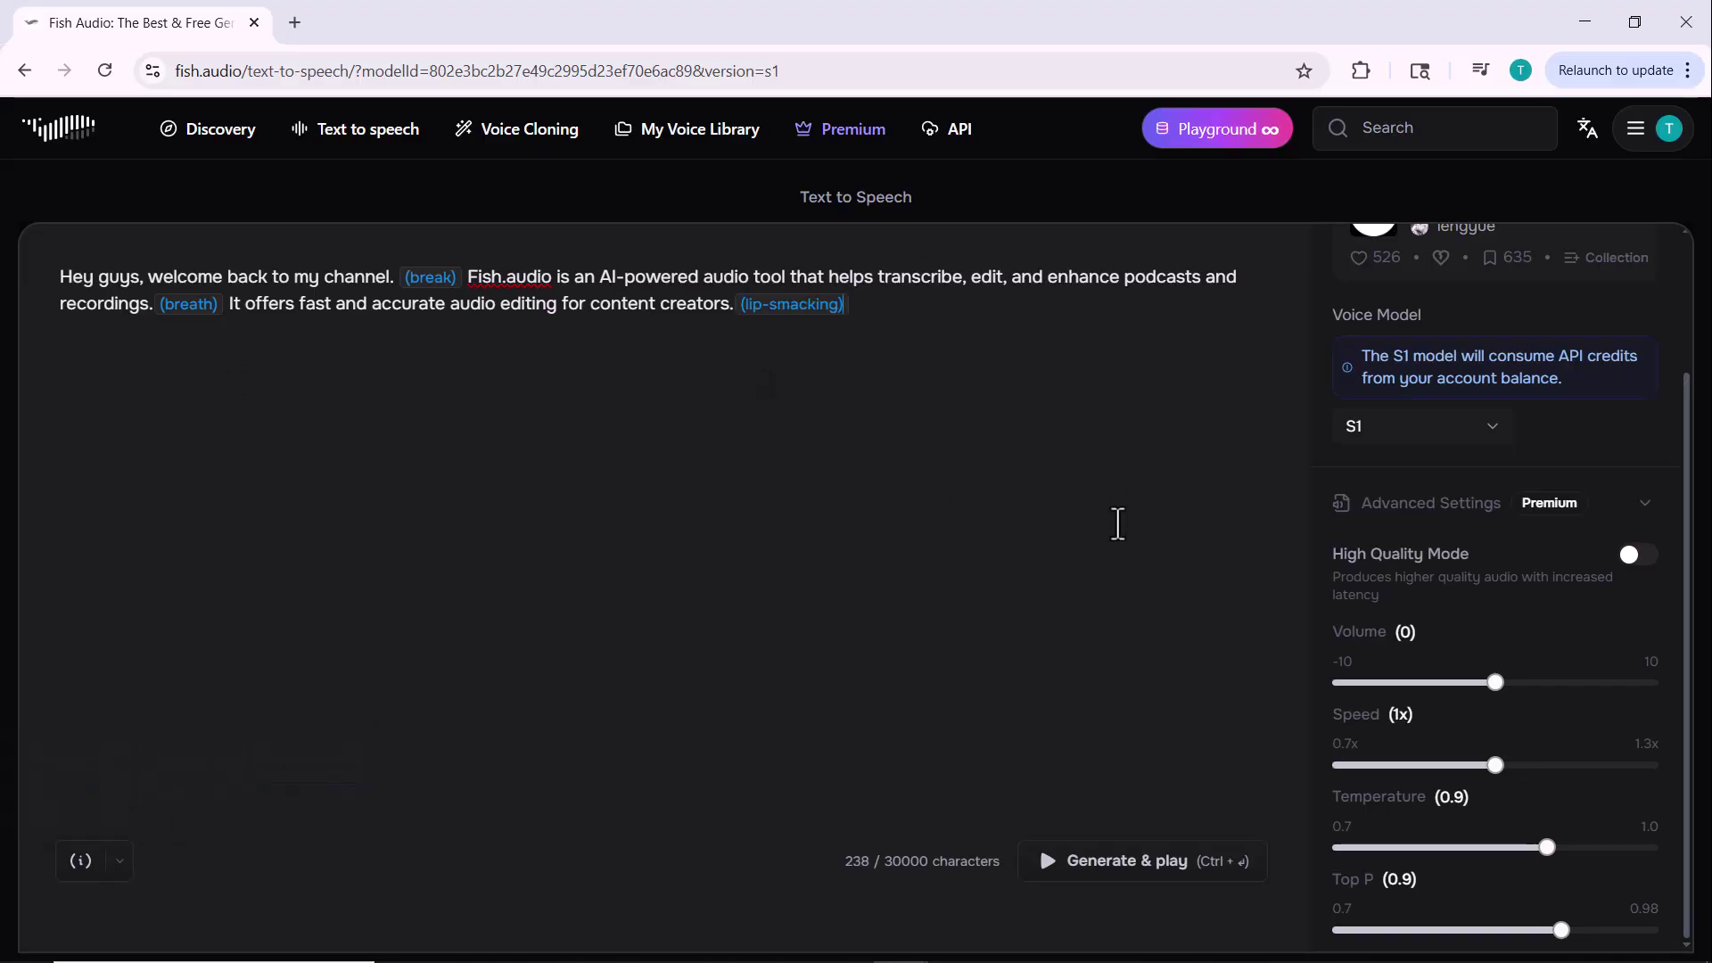
{"action": "left_click", "coordinate": [1142, 862]}
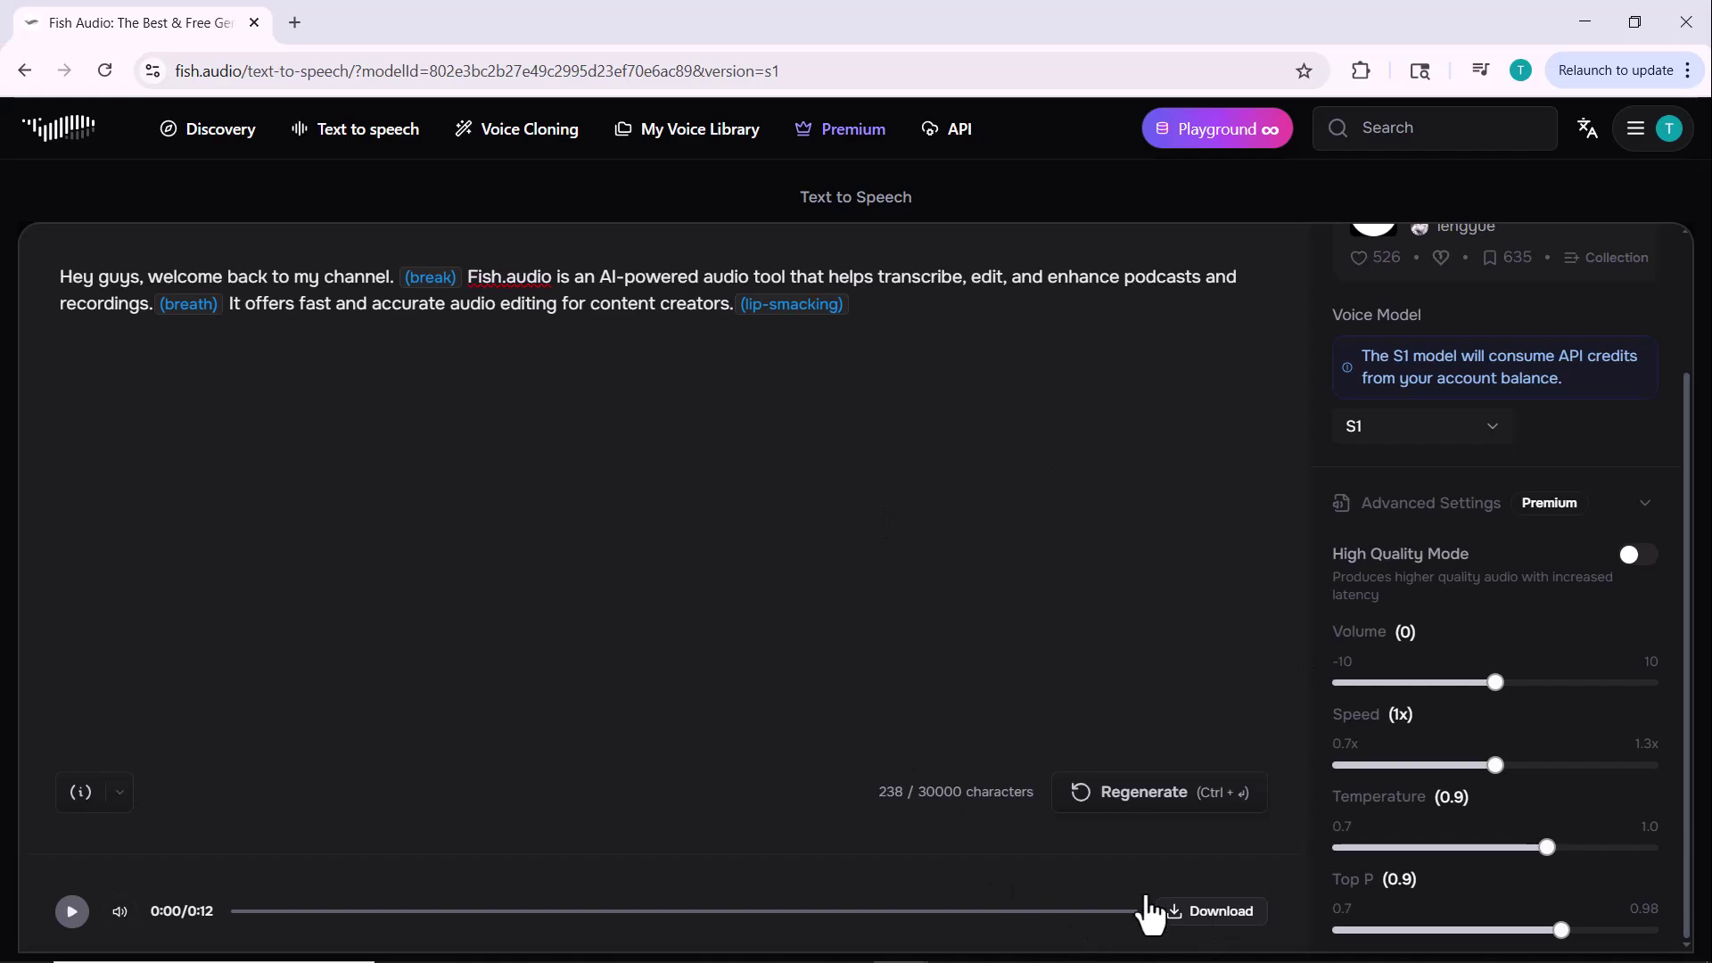
Download the 12-second generated clip as an MP3.
{"action": "left_click", "coordinate": [1215, 914]}
{"action": "left_click", "coordinate": [367, 129]}
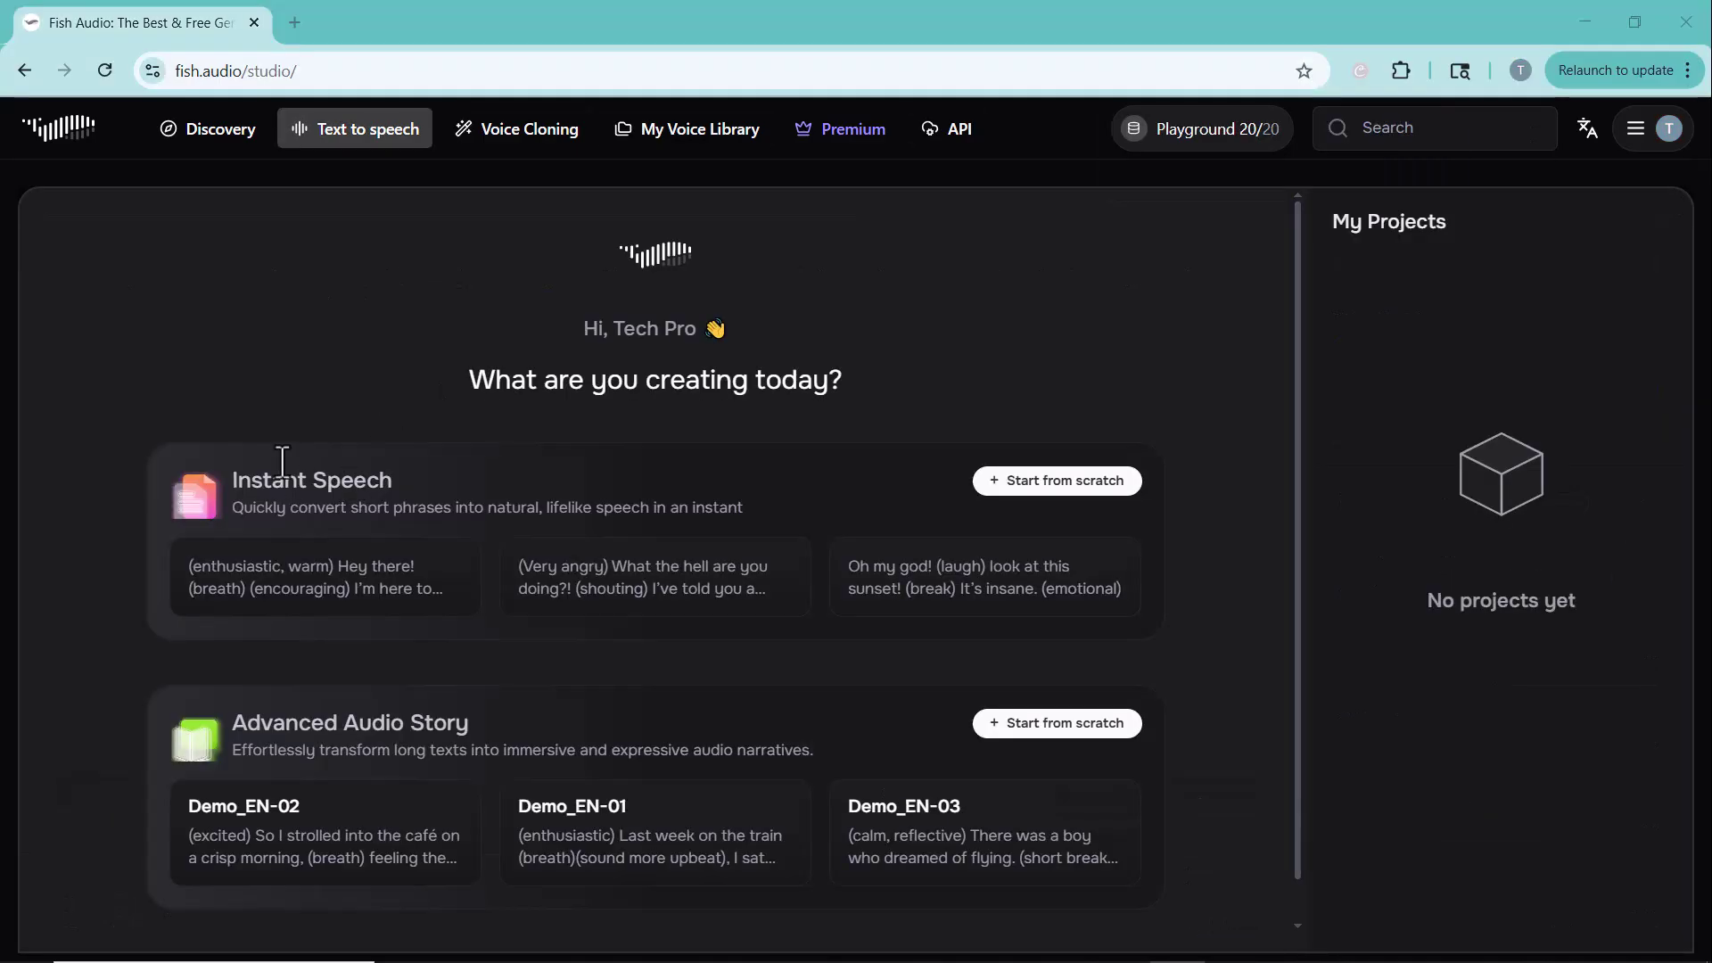
{"action": "scroll", "coordinate": [535, 499], "scroll_direction": "down", "scroll_amount": 1}
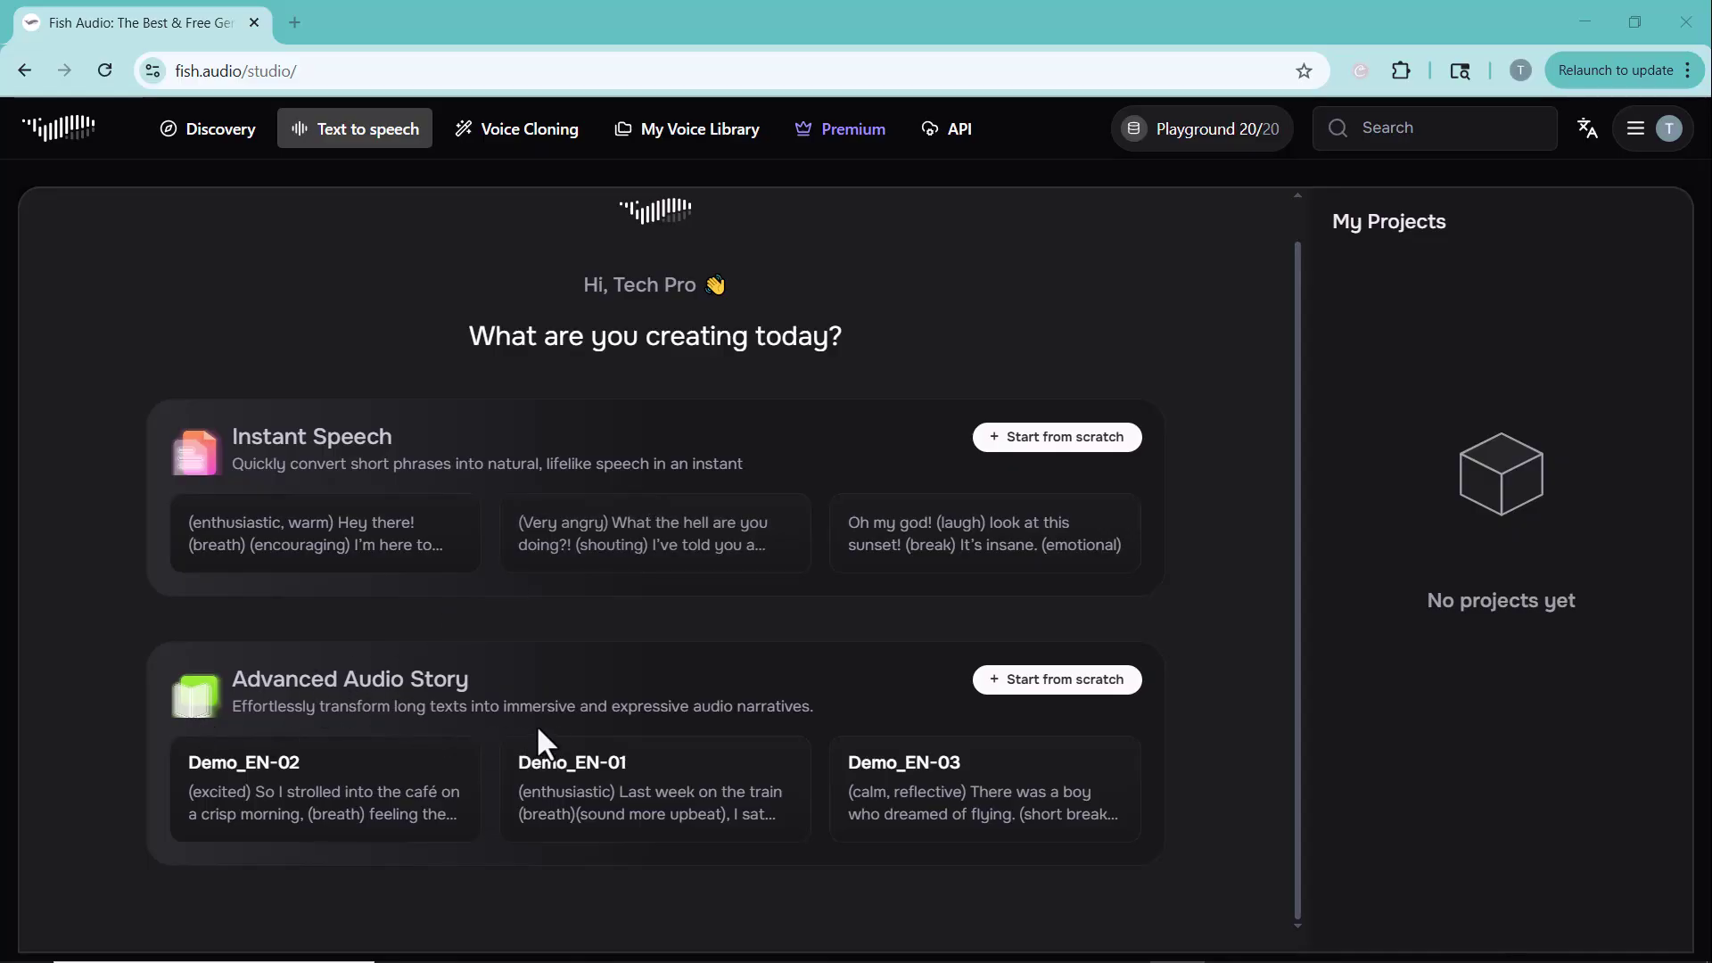
Open the 'Very angry' Instant Speech example, play its audio and view the tag list.
{"action": "left_click", "coordinate": [612, 560]}
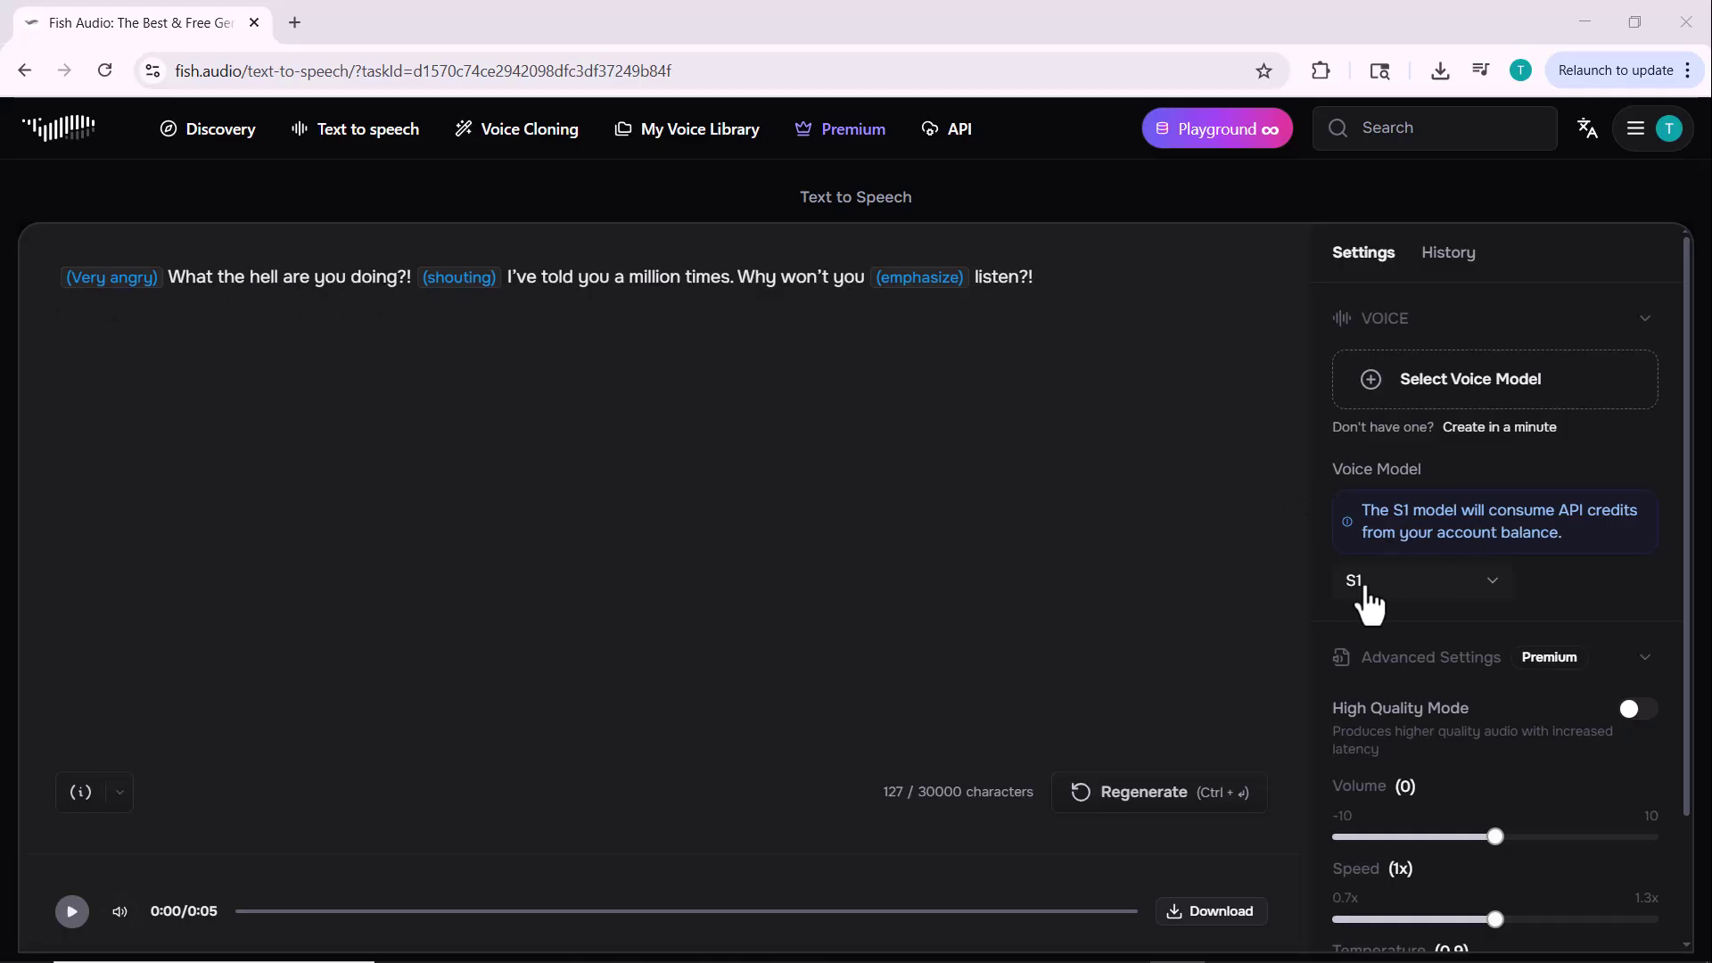
{"action": "left_click", "coordinate": [73, 912]}
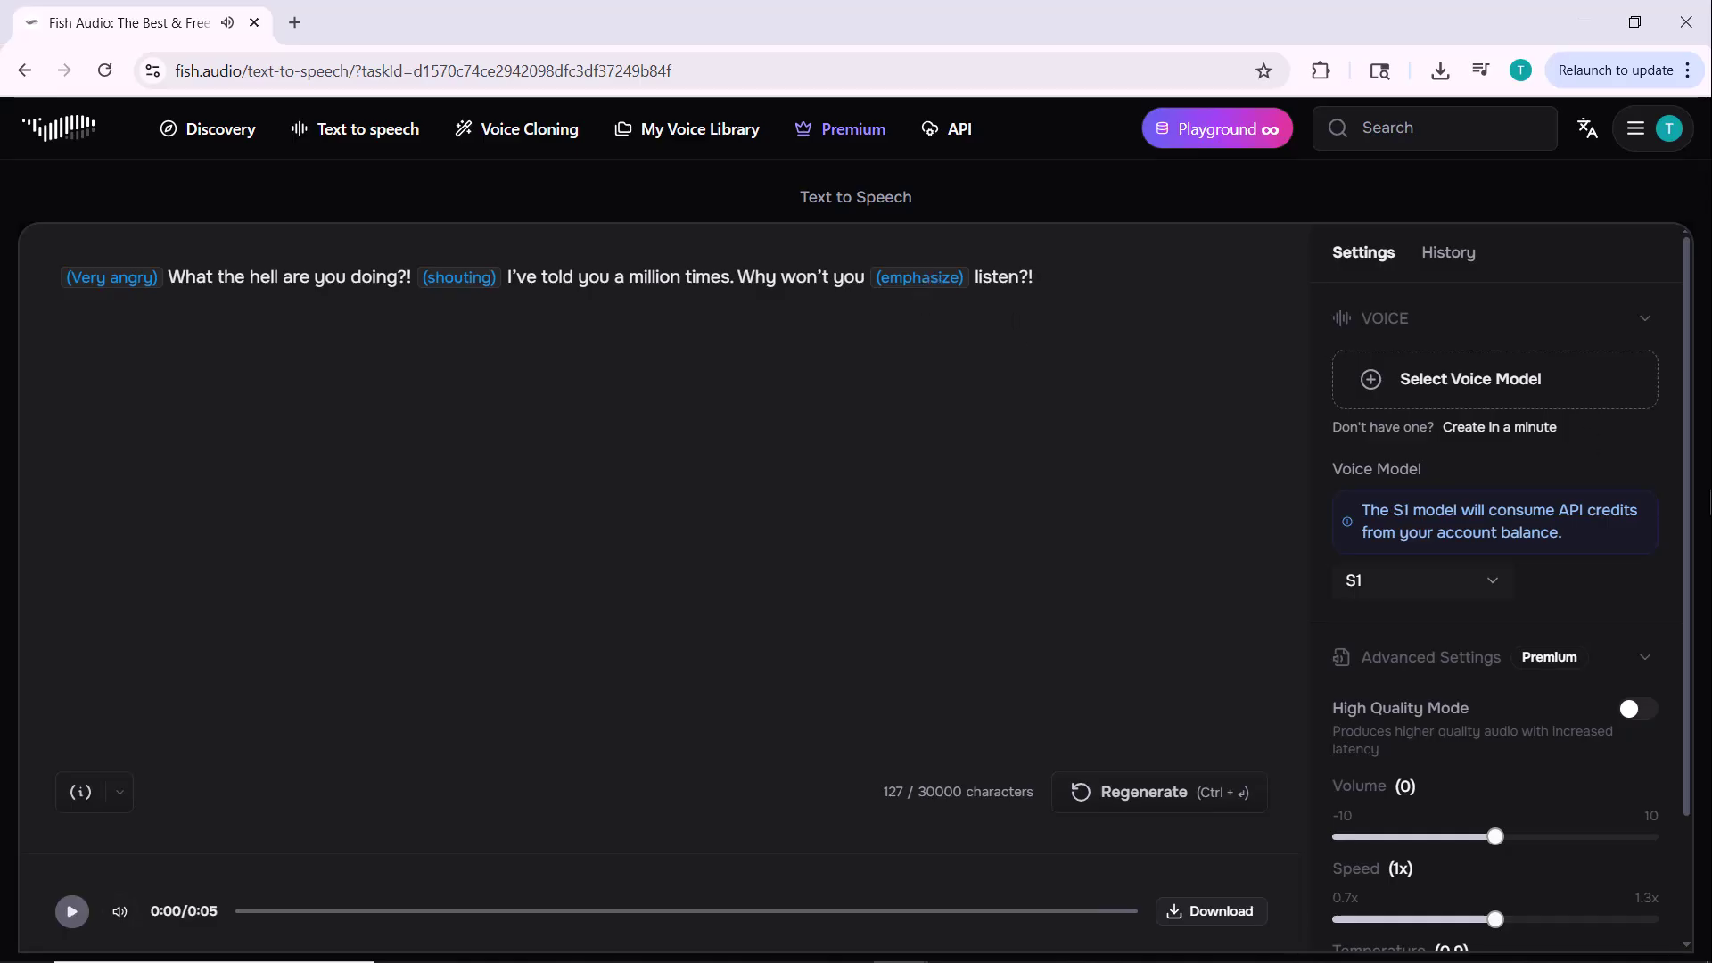
{"action": "scroll", "coordinate": [1569, 558], "scroll_direction": "down", "scroll_amount": 2}
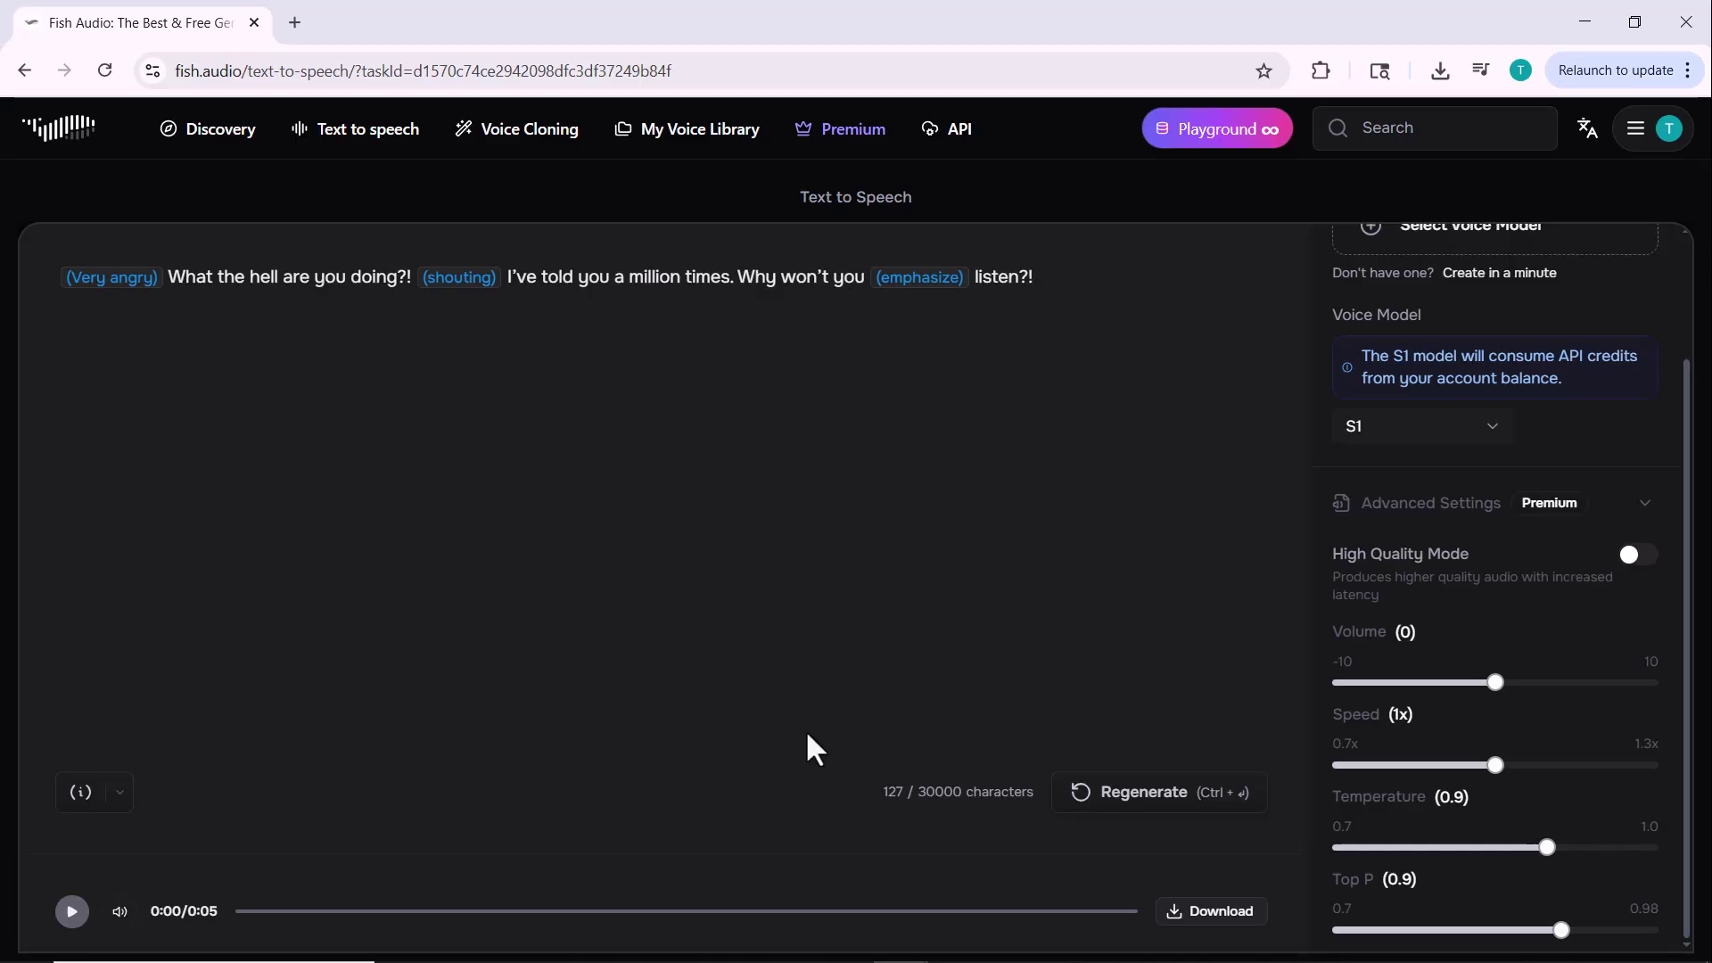
{"action": "left_click", "coordinate": [118, 793]}
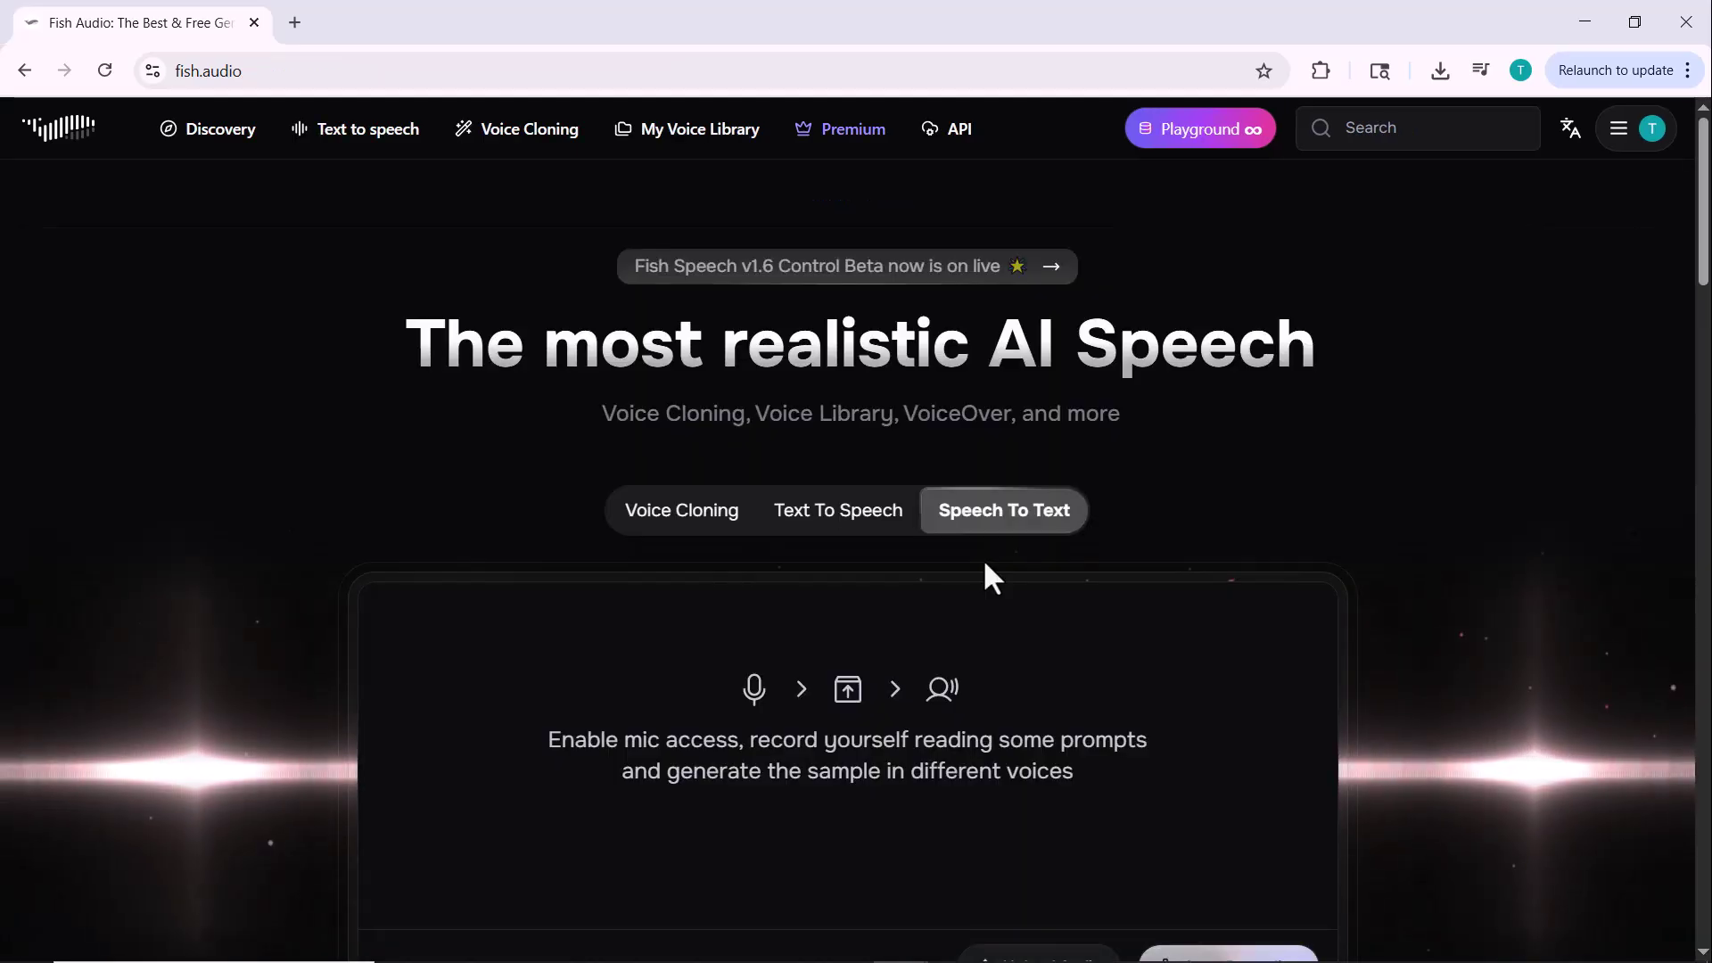
{"action": "scroll", "coordinate": [982, 558], "scroll_direction": "down", "scroll_amount": 3}
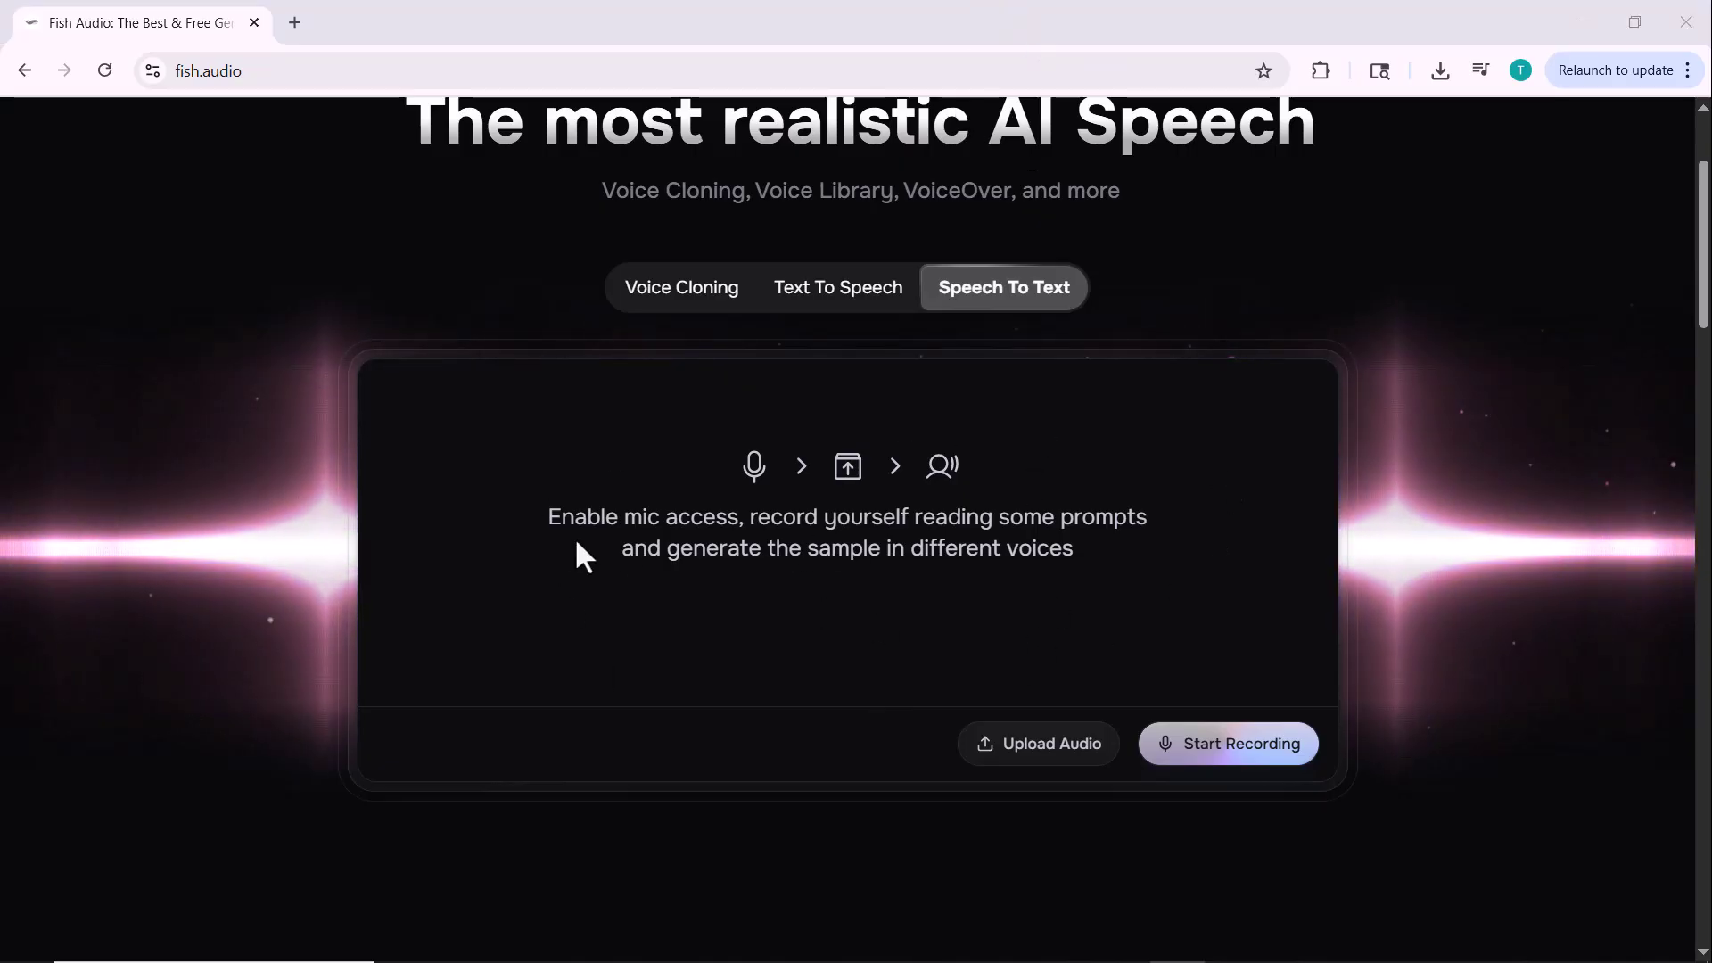
Upload the newest MP3 from Downloads to Speech To Text for transcription.
{"action": "left_click", "coordinate": [1032, 749]}
{"action": "scroll", "coordinate": [883, 600], "scroll_direction": "up", "scroll_amount": 2}
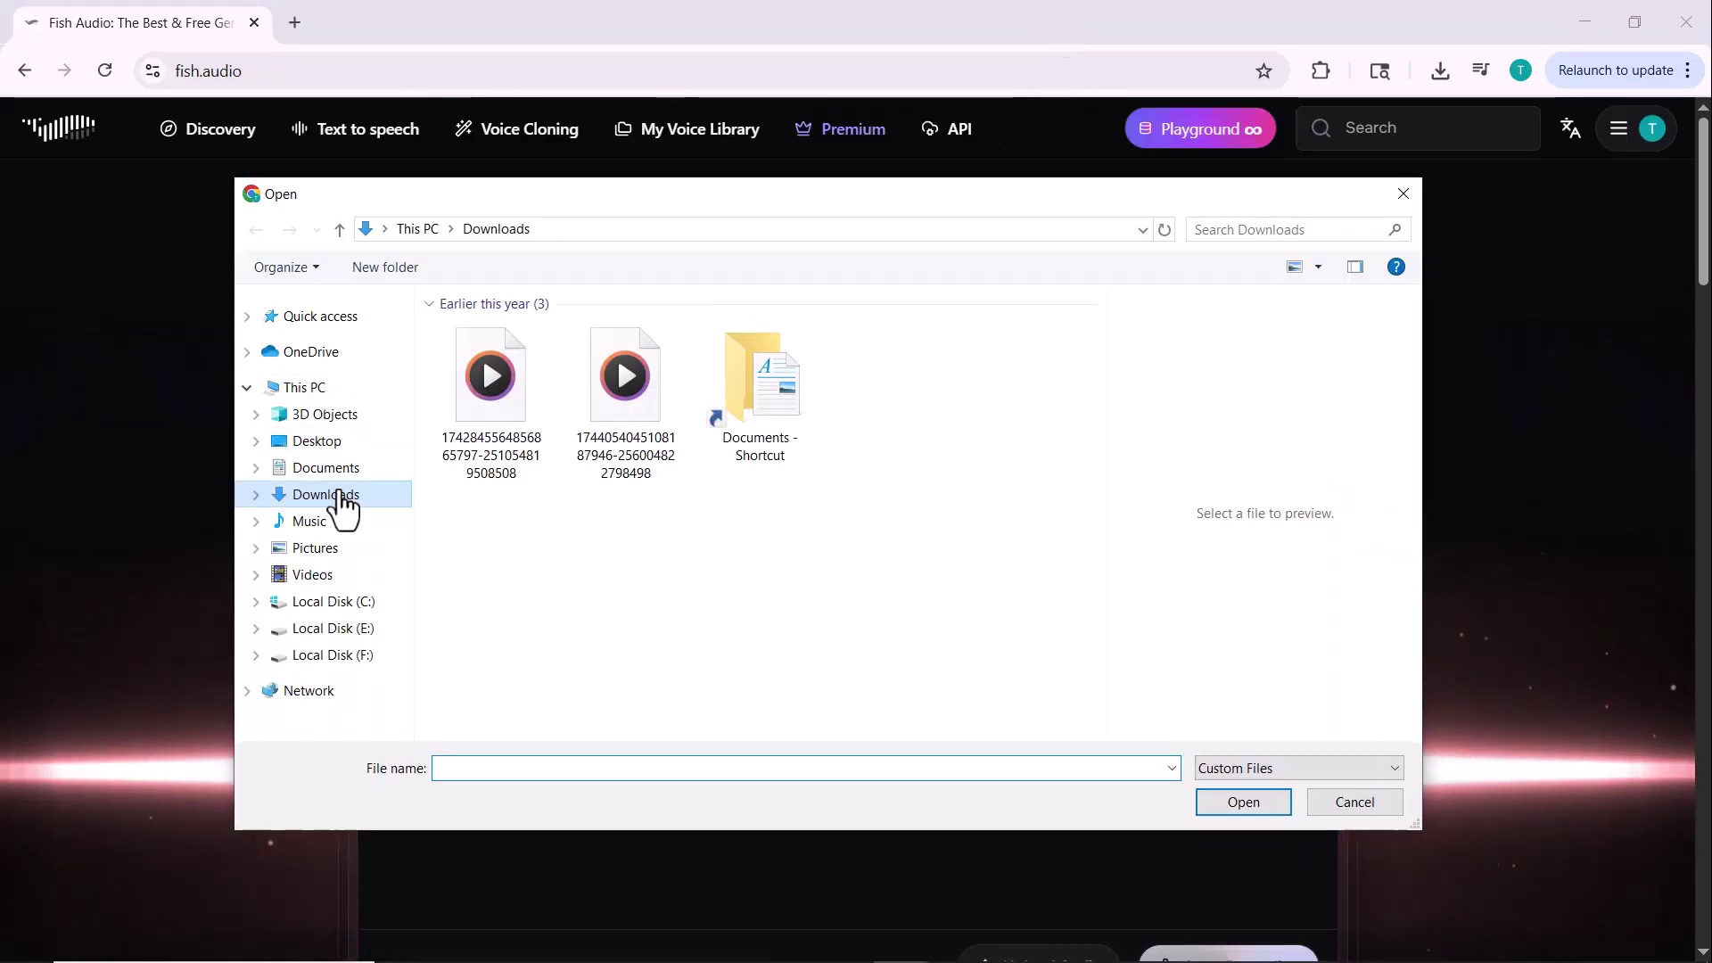
{"action": "left_click", "coordinate": [294, 494]}
{"action": "right_click", "coordinate": [427, 384]}
{"action": "mouse_move", "coordinate": [564, 450]}
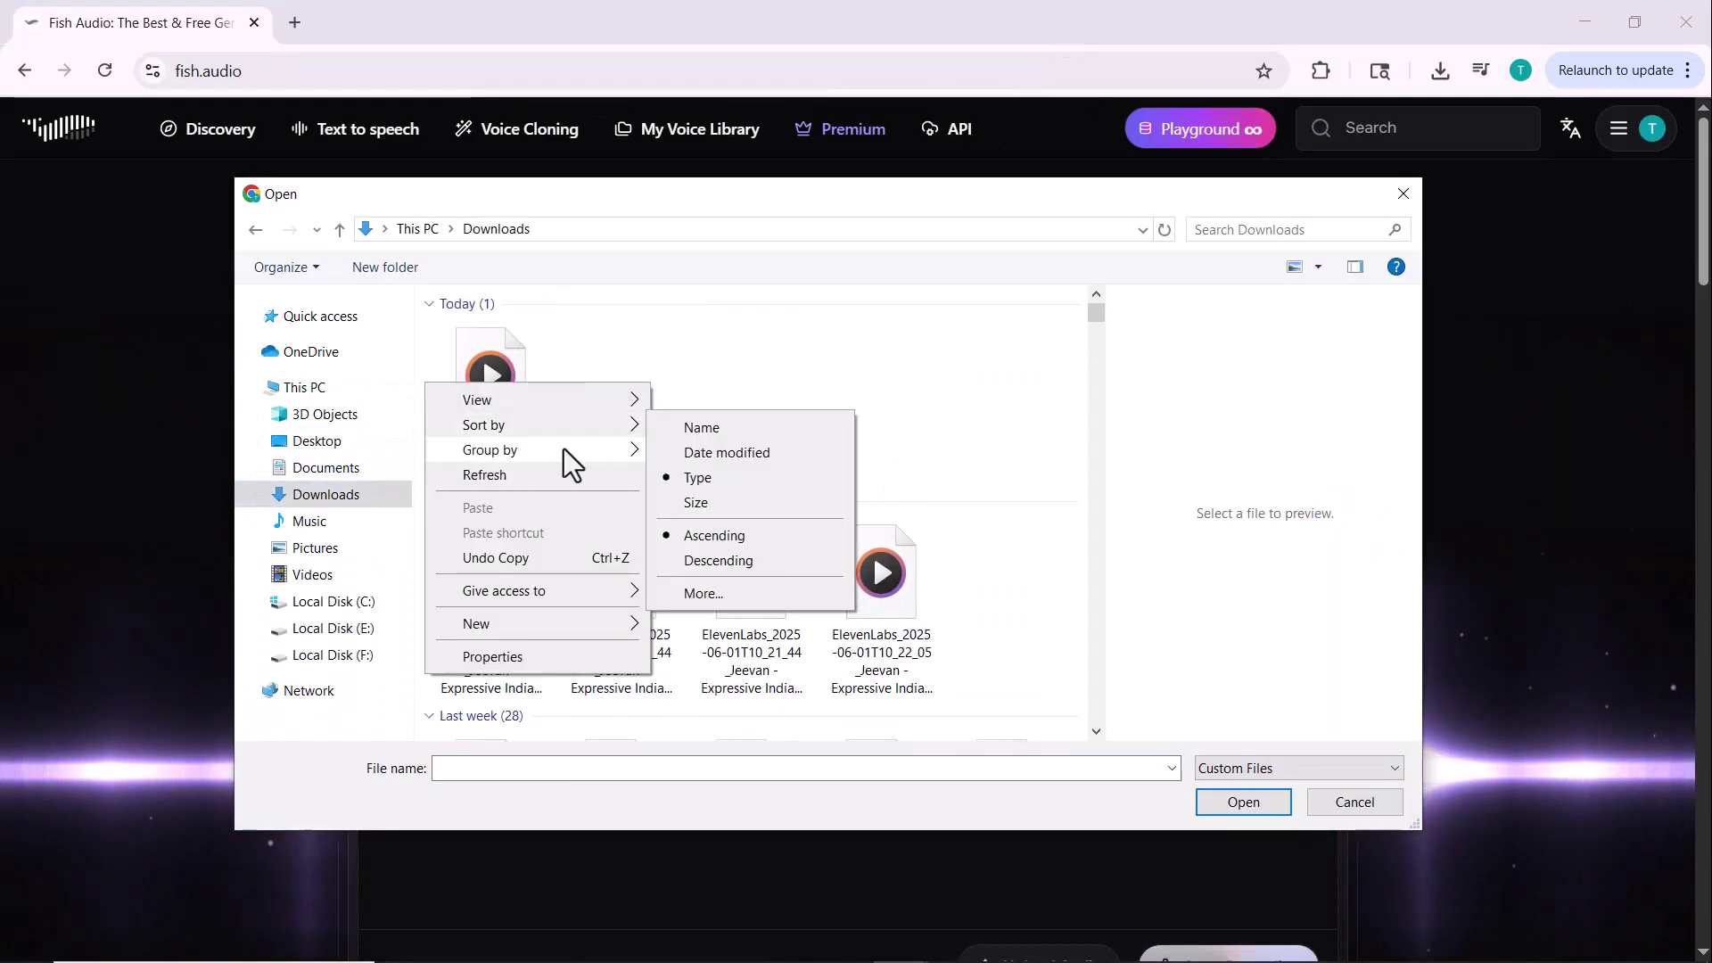
{"action": "key", "text": "Escape"}
{"action": "left_click", "coordinate": [1355, 802]}
{"action": "scroll", "coordinate": [891, 624], "scroll_direction": "down", "scroll_amount": 3}
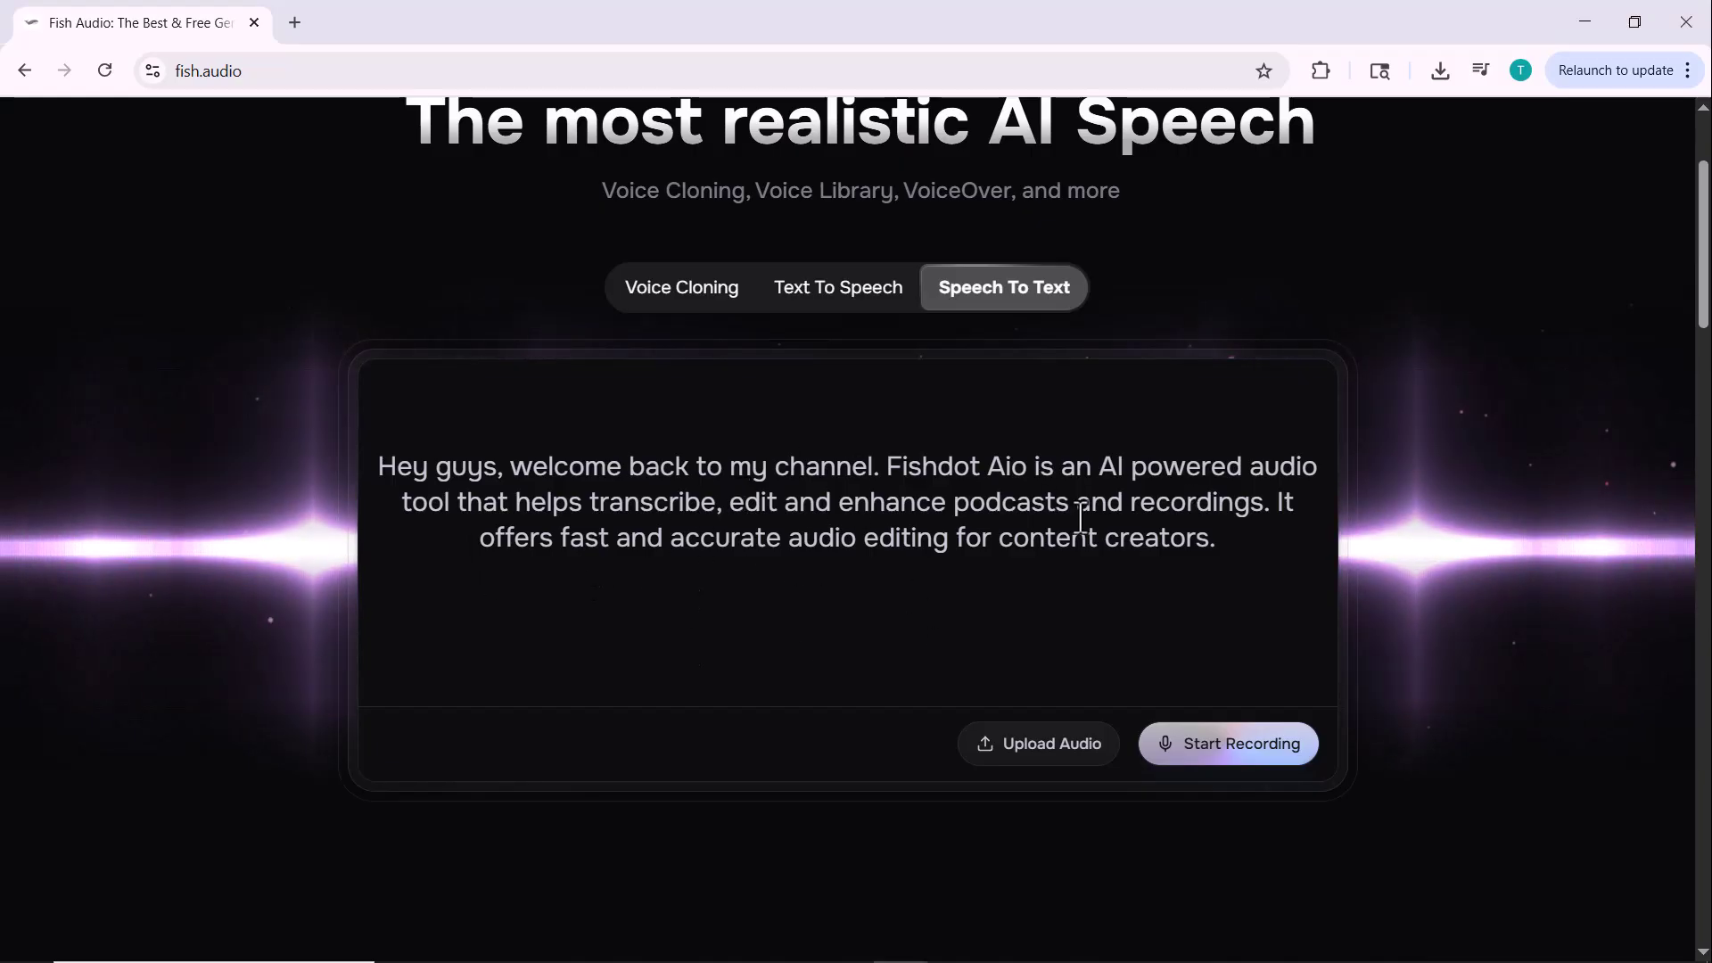
{"action": "scroll", "coordinate": [1080, 517], "scroll_direction": "up", "scroll_amount": 3}
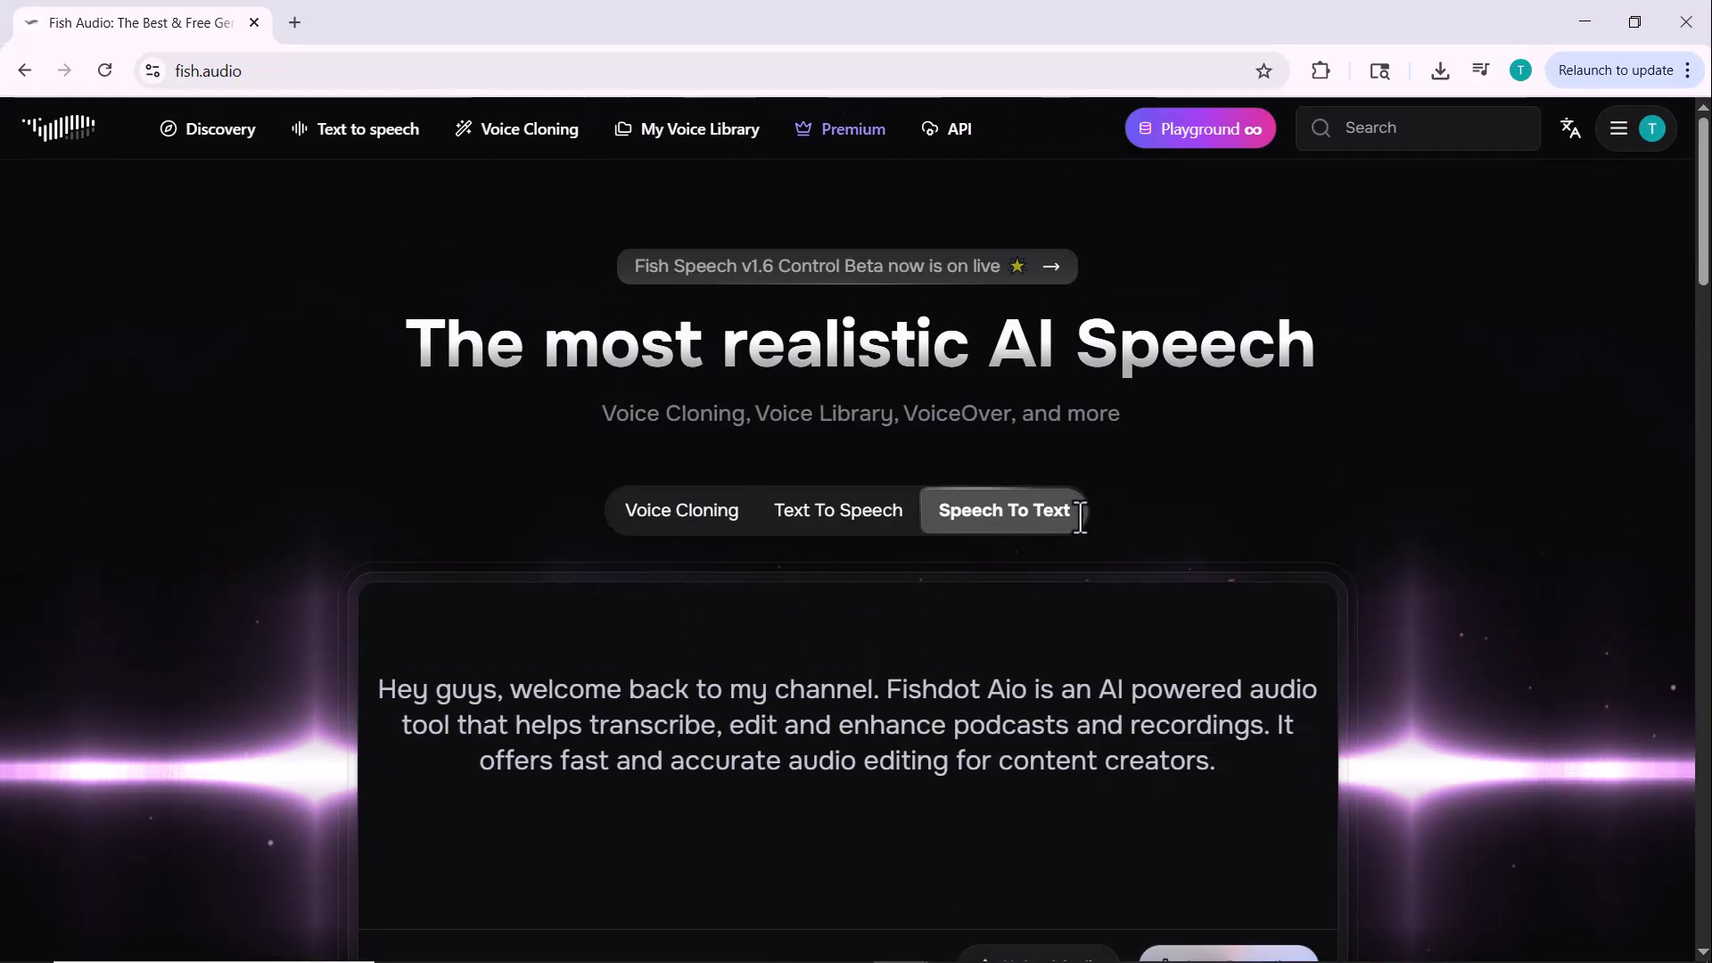
Open Build New Voice and try Unlisted and Private before leaving the type Public.
{"action": "left_click", "coordinate": [489, 154]}
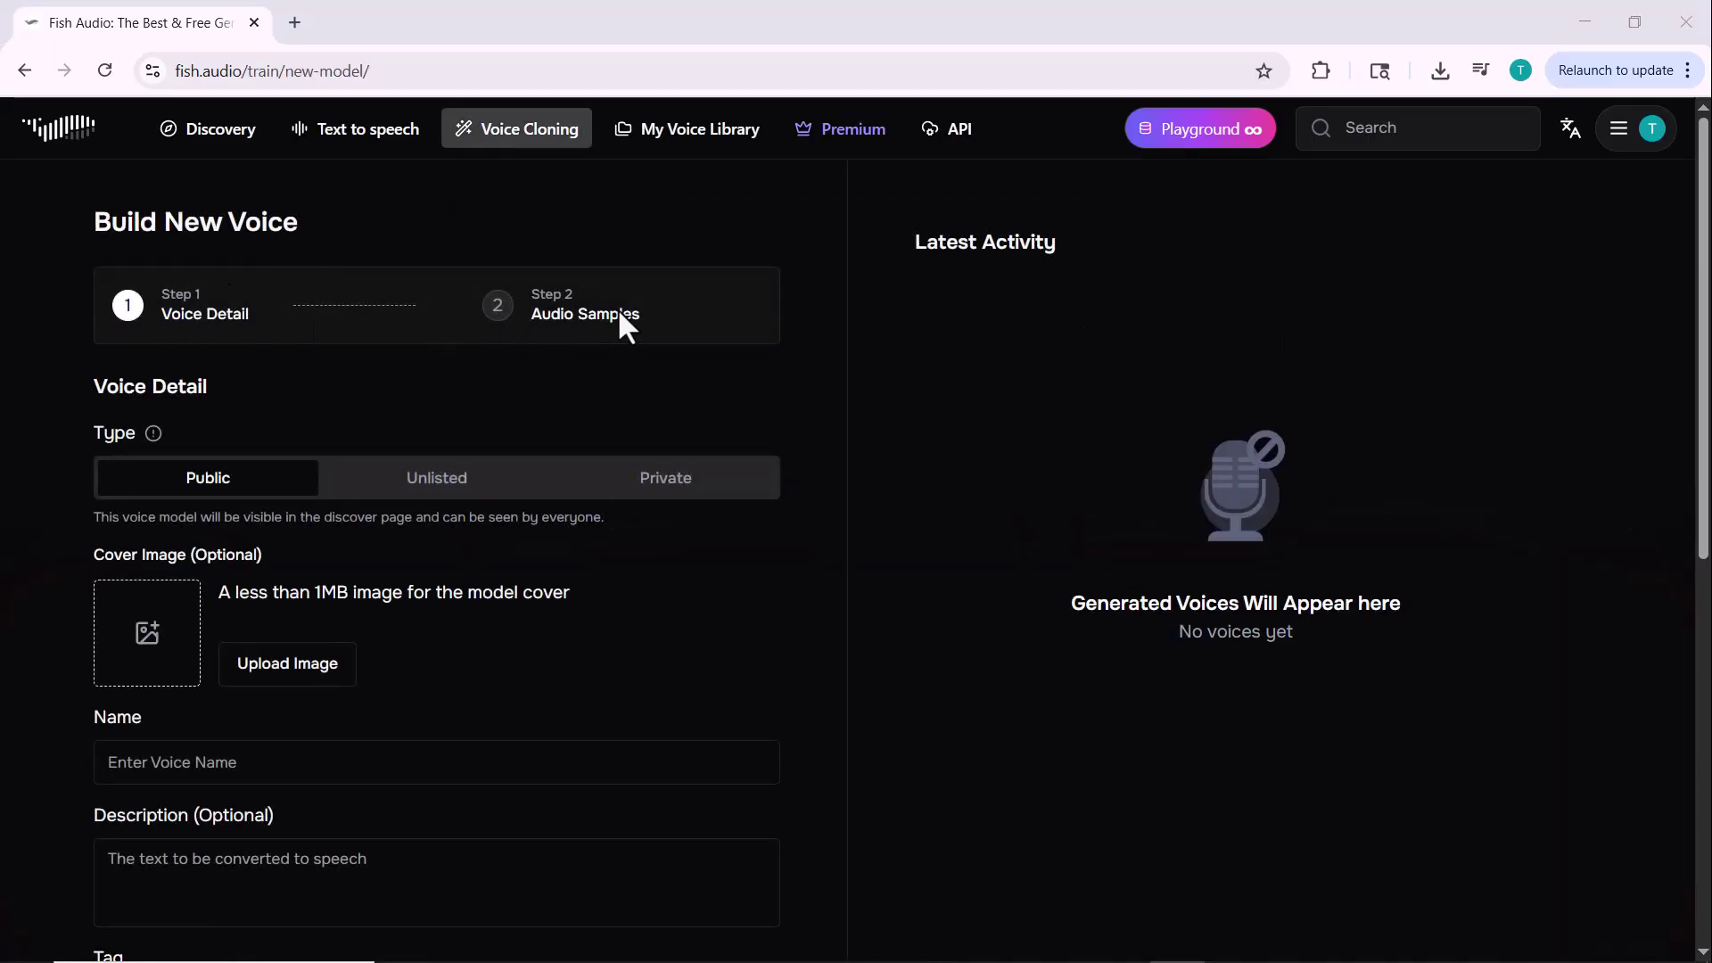
{"action": "scroll", "coordinate": [607, 321], "scroll_direction": "down", "scroll_amount": 3}
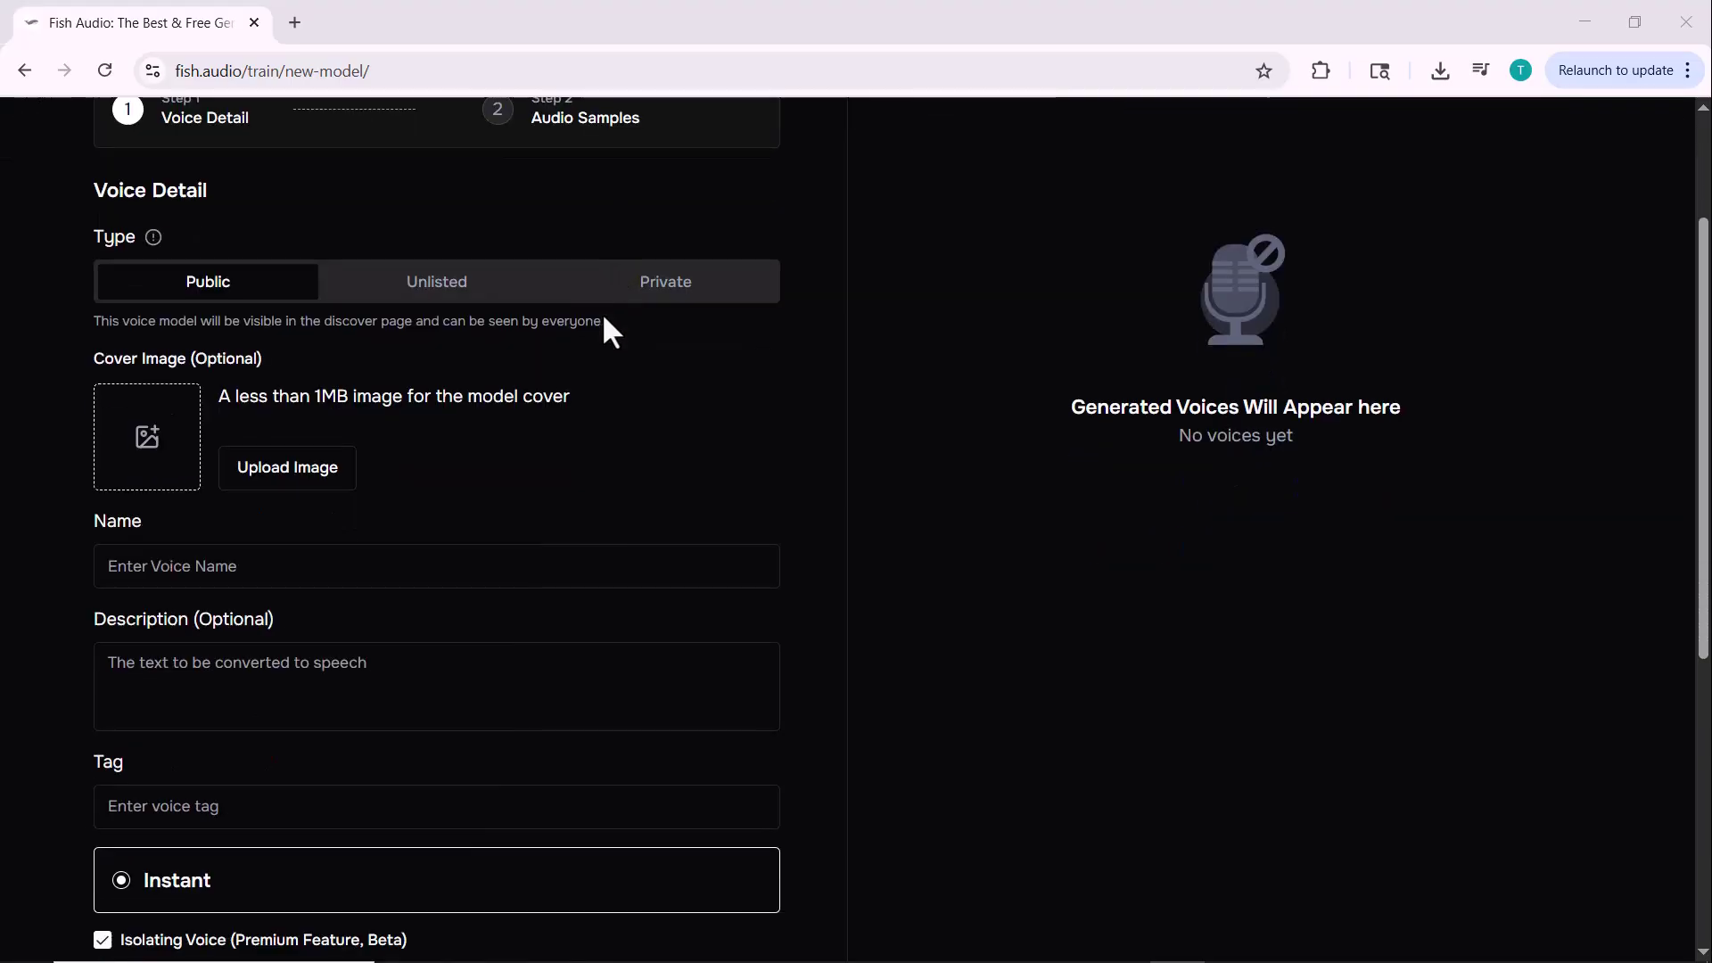
{"action": "scroll", "coordinate": [90, 323], "scroll_direction": "up", "scroll_amount": 1}
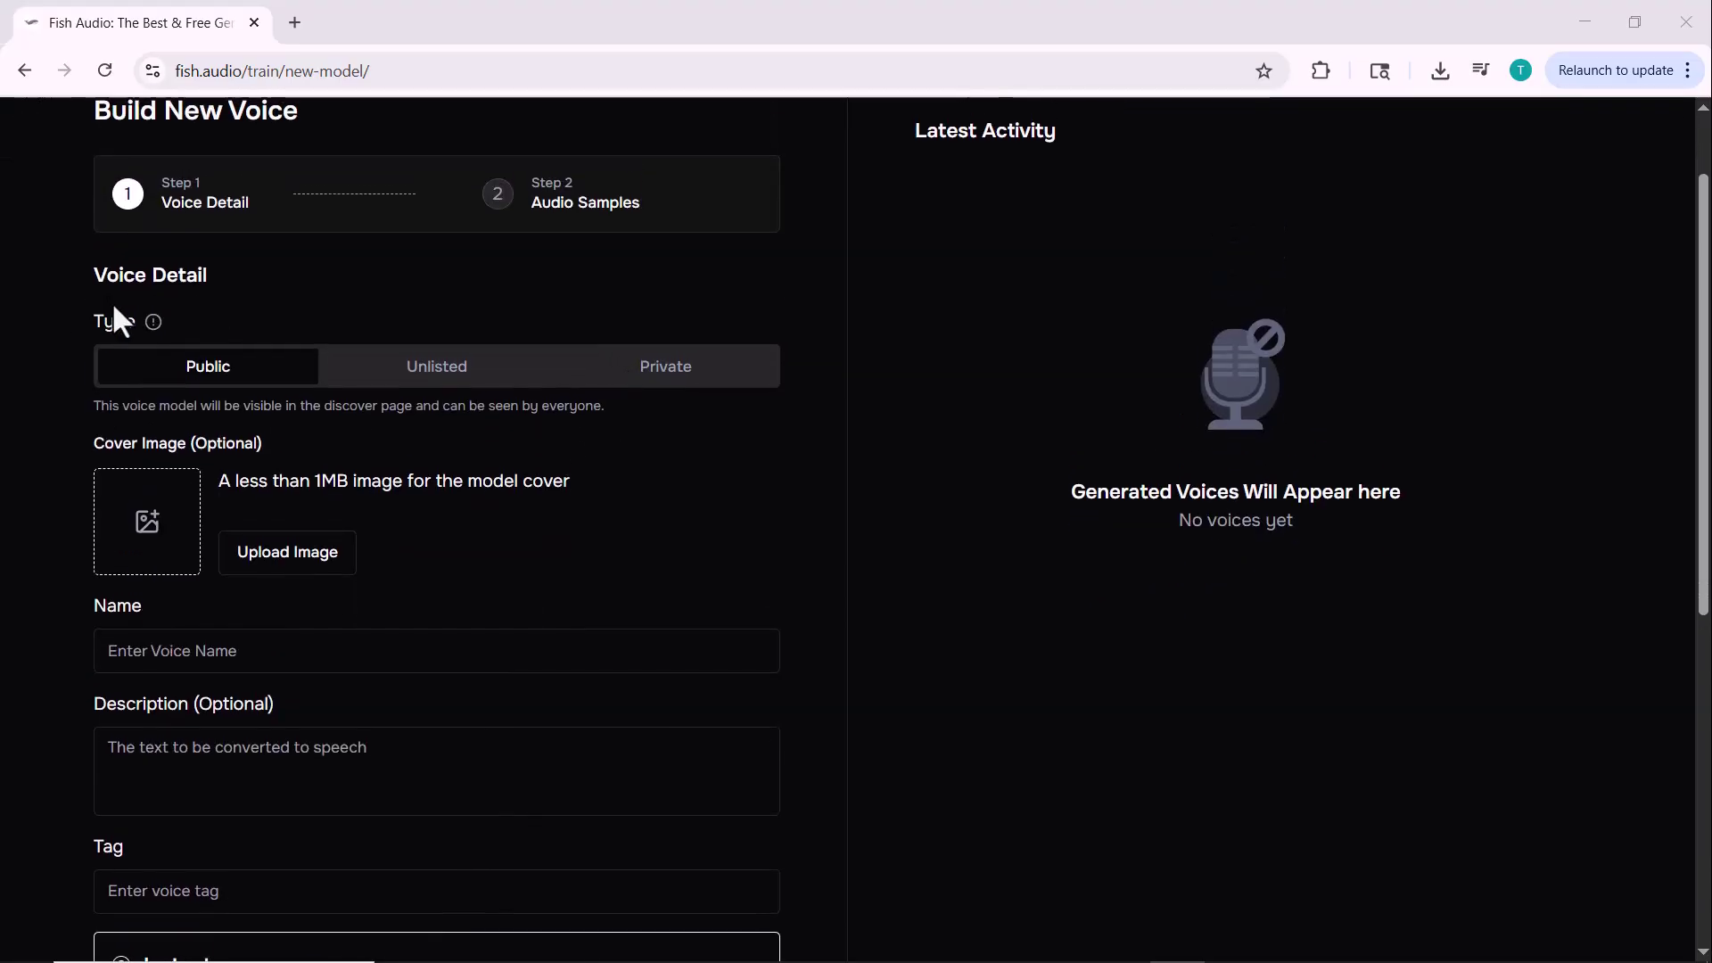
{"action": "left_click", "coordinate": [410, 370]}
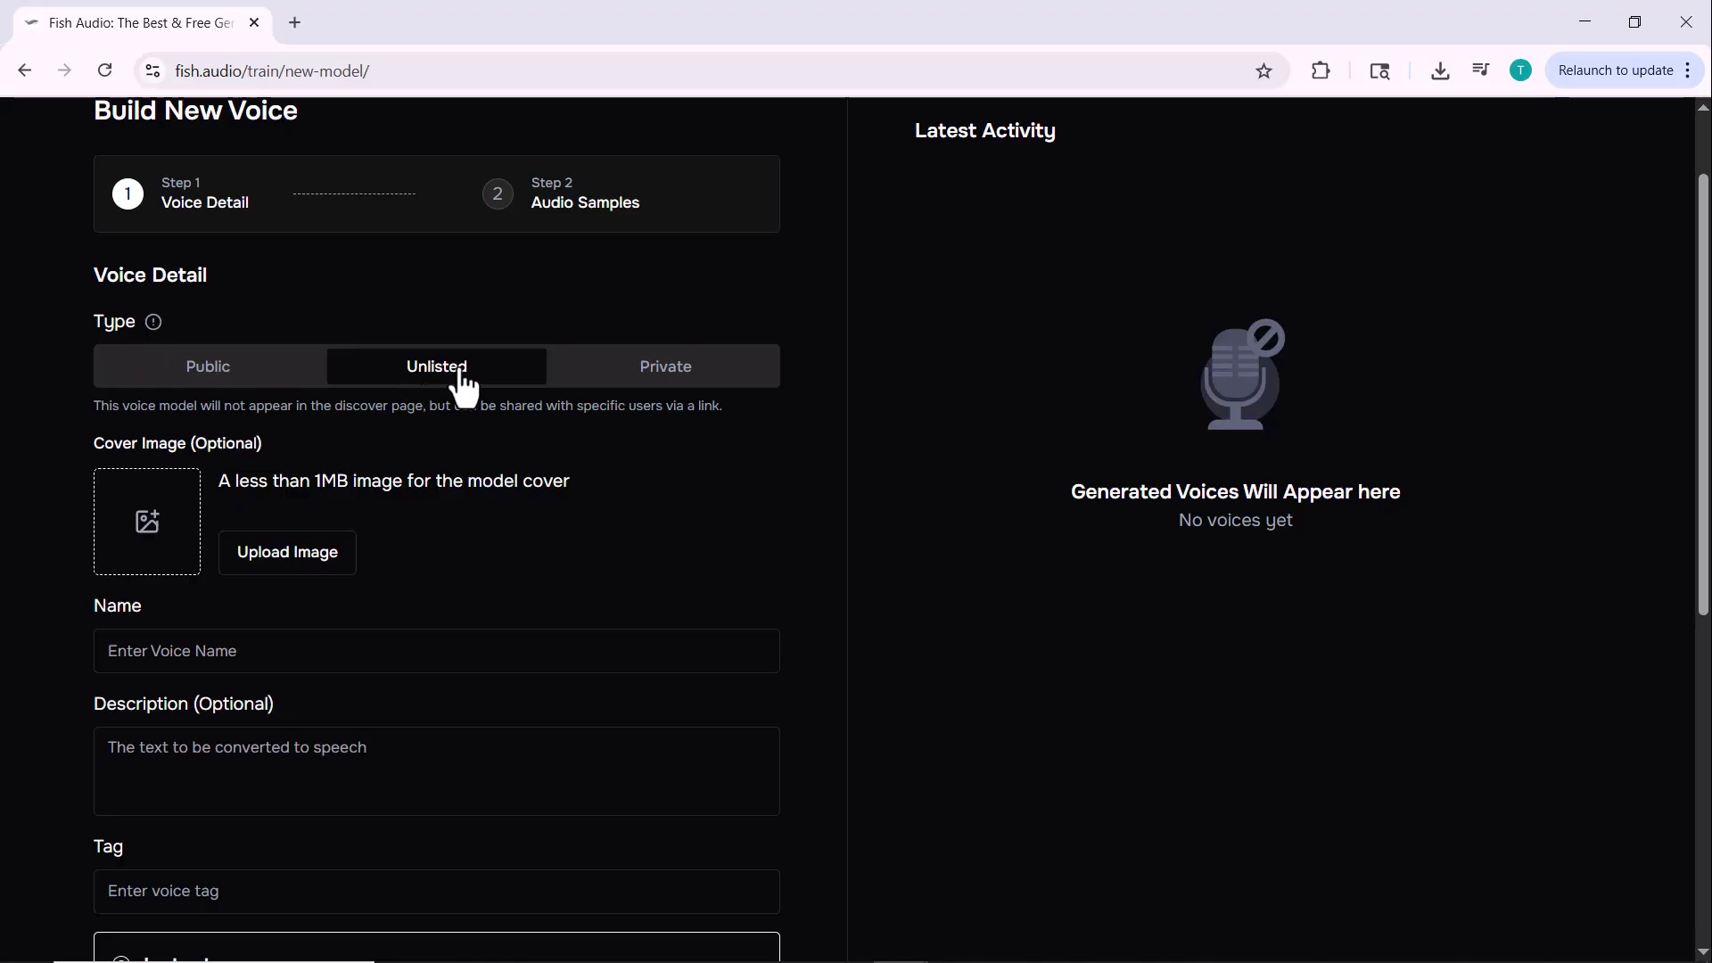
{"action": "left_click", "coordinate": [648, 379]}
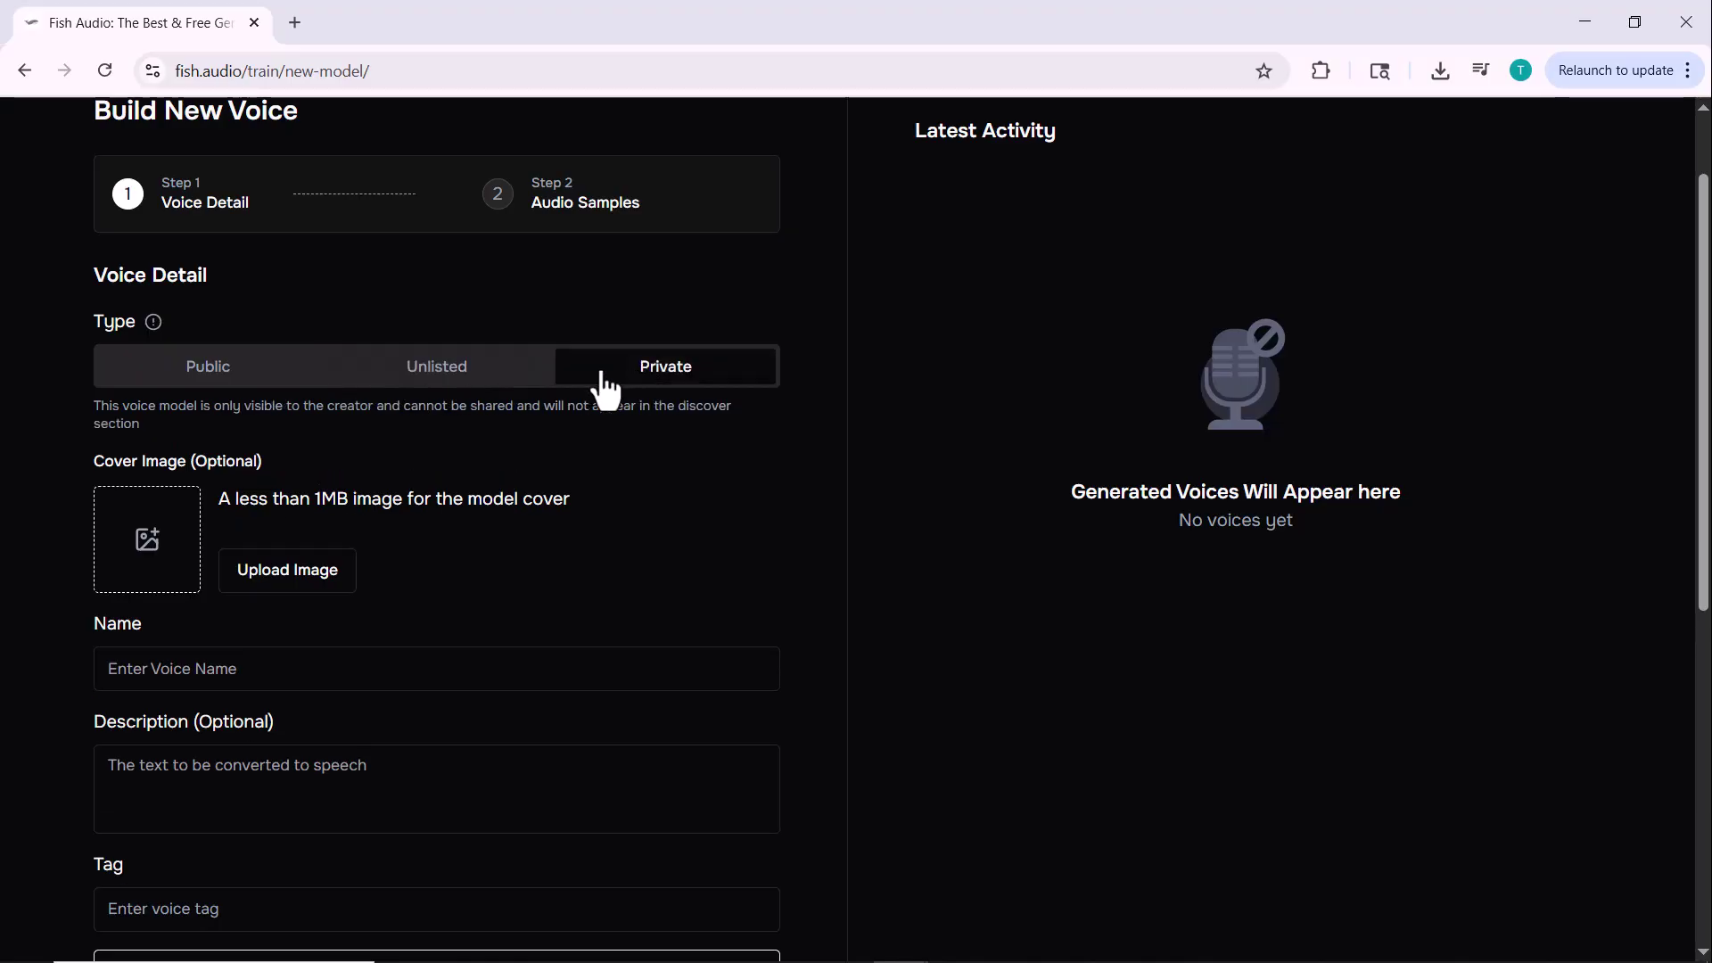
{"action": "left_click", "coordinate": [253, 375]}
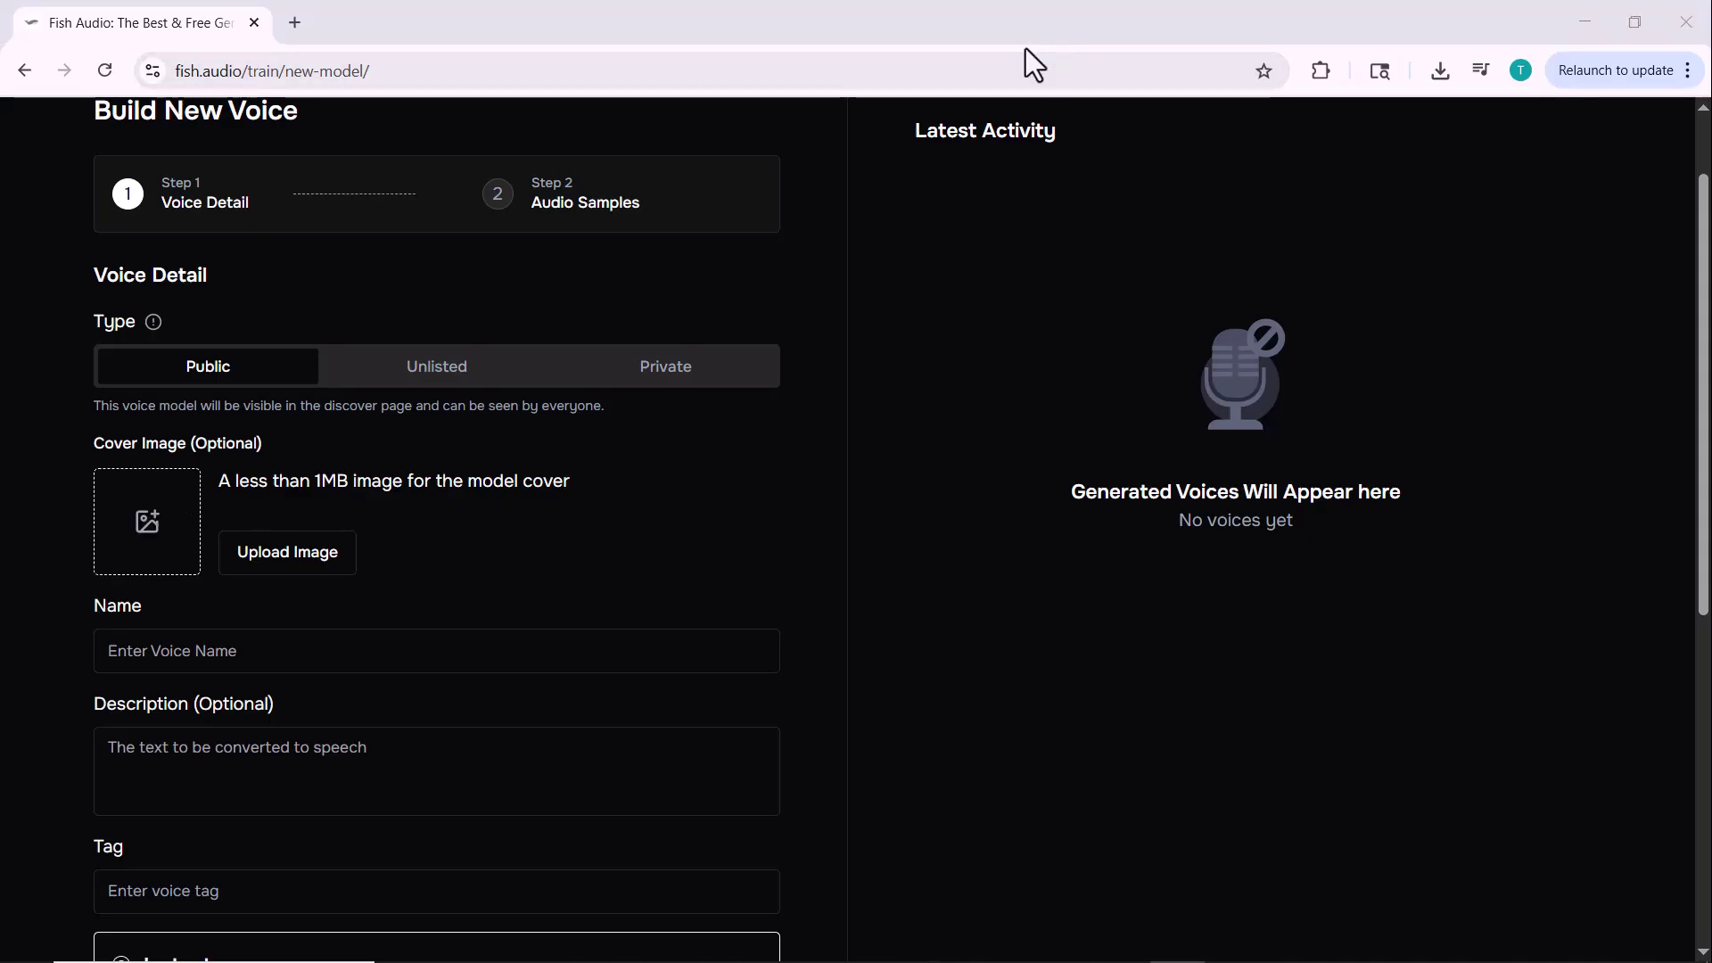
Upload the smiling man's photo as the cover image and save the crop.
{"action": "left_click", "coordinate": [301, 555]}
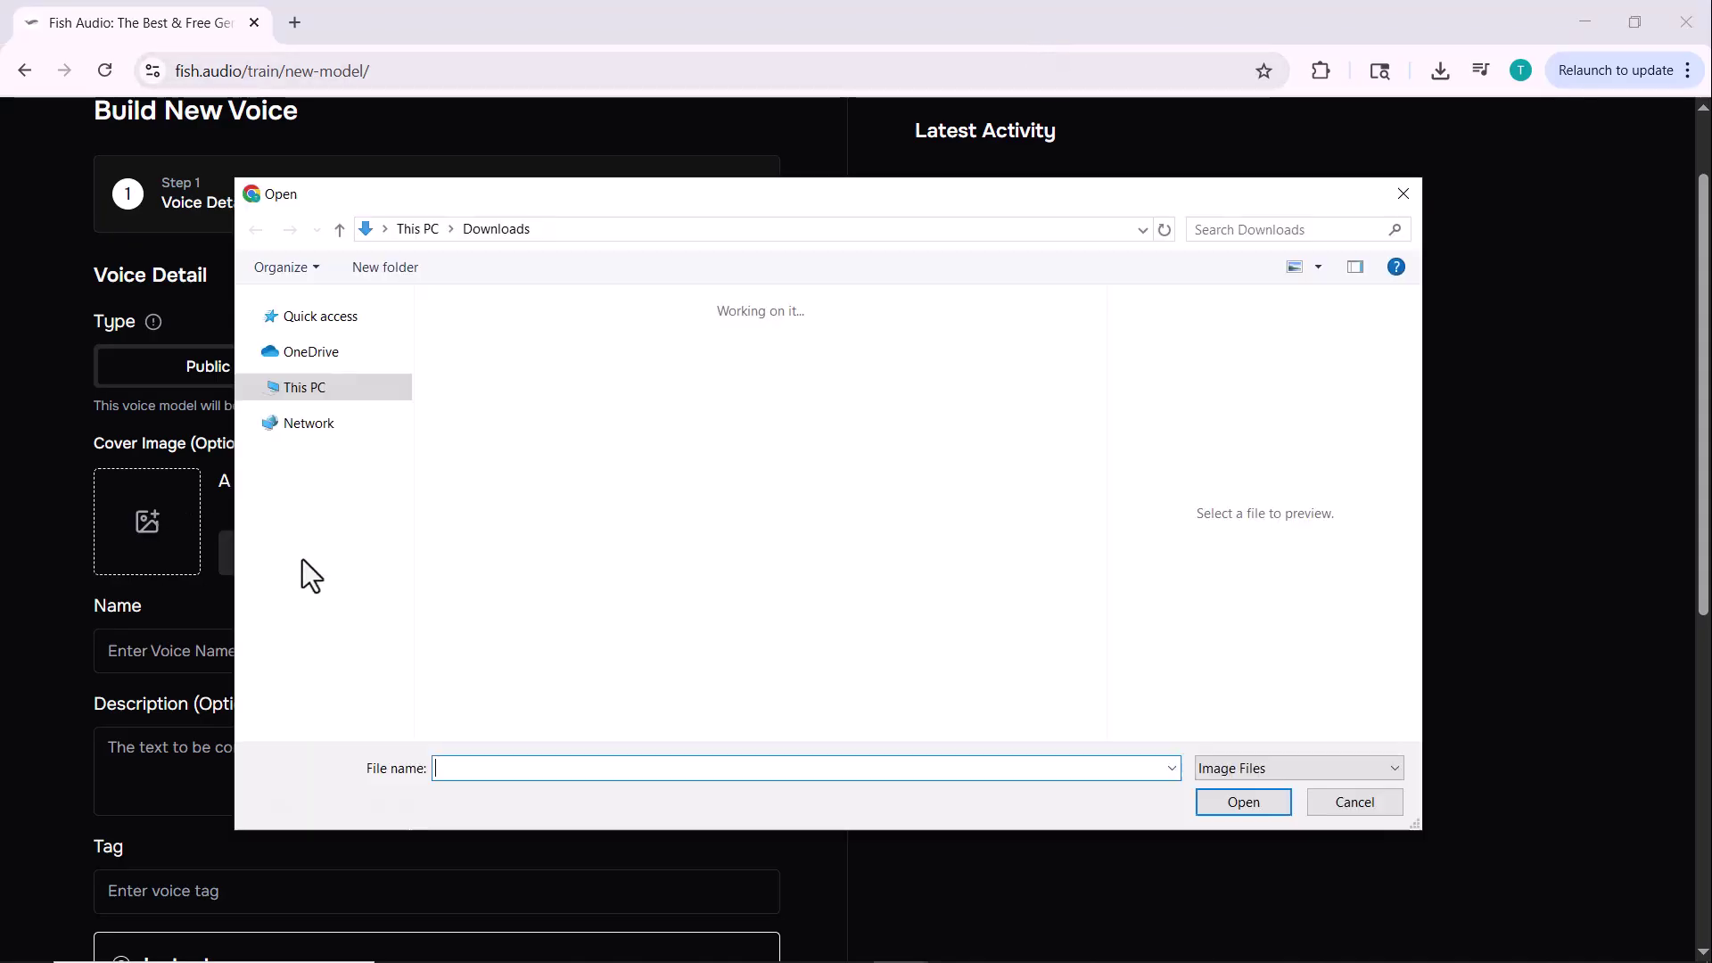
{"action": "left_click", "coordinate": [332, 494]}
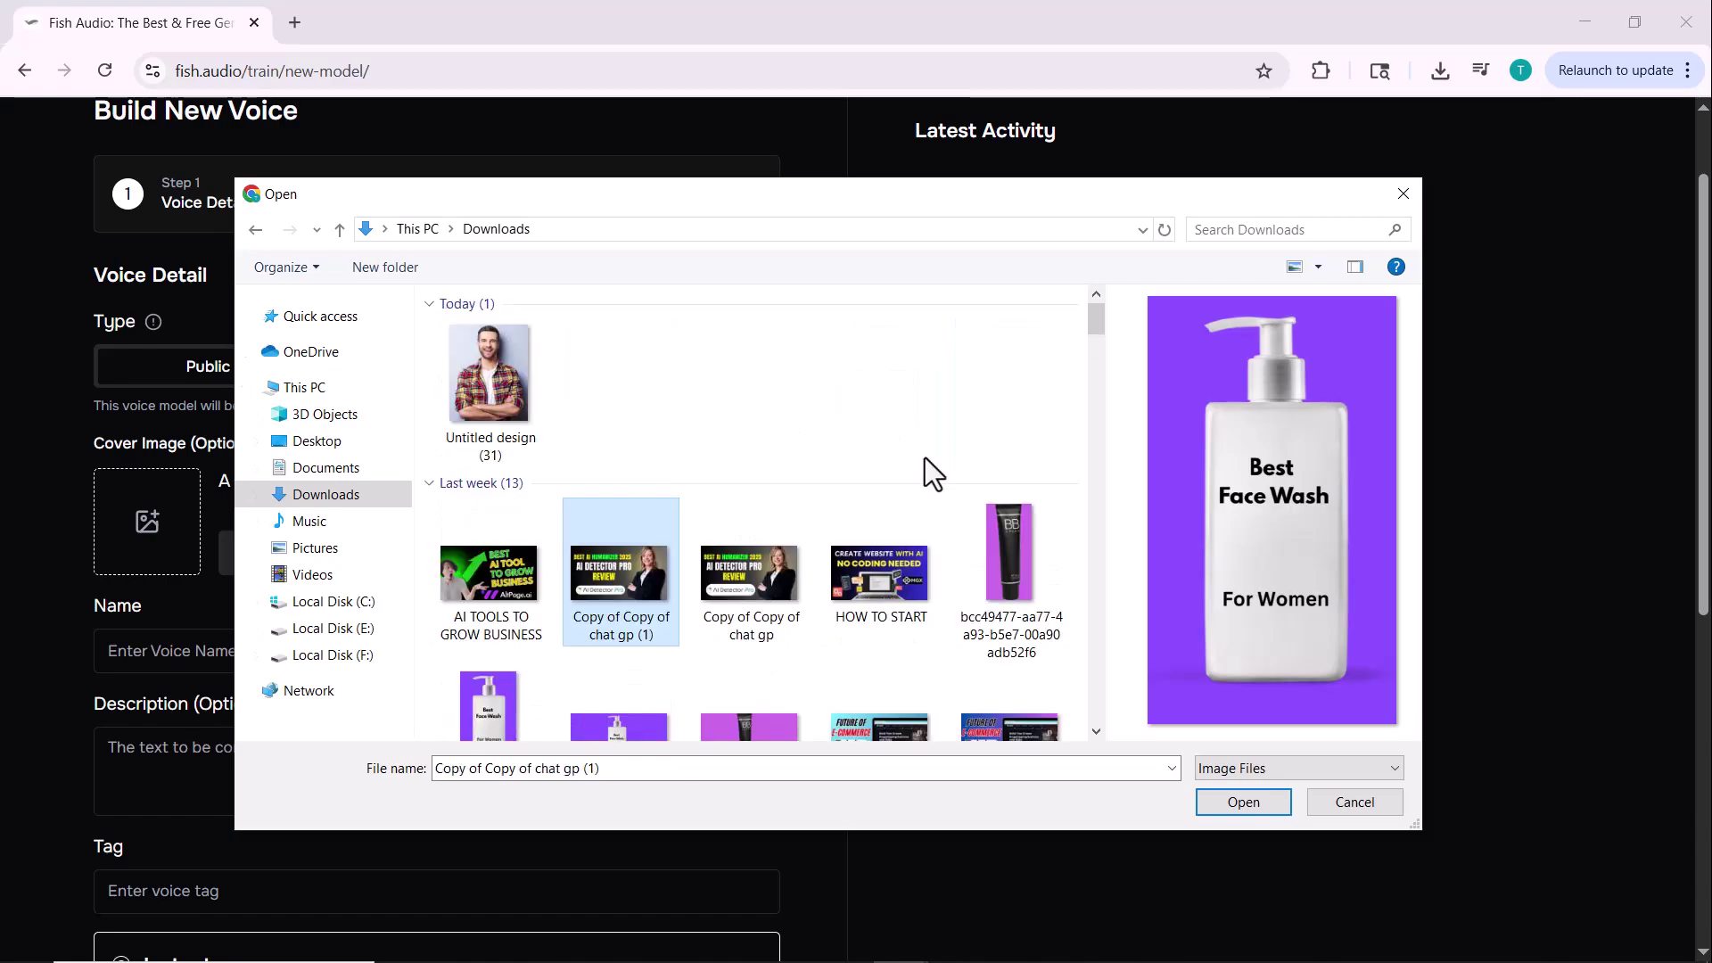
{"action": "left_click", "coordinate": [1229, 802]}
{"action": "left_click_drag", "start_coordinate": [848, 535], "coordinate": [848, 579]}
{"action": "left_click", "coordinate": [1093, 266]}
Name the voice 'Bills' and enter the tag Professional.
{"action": "left_click", "coordinate": [197, 650]}
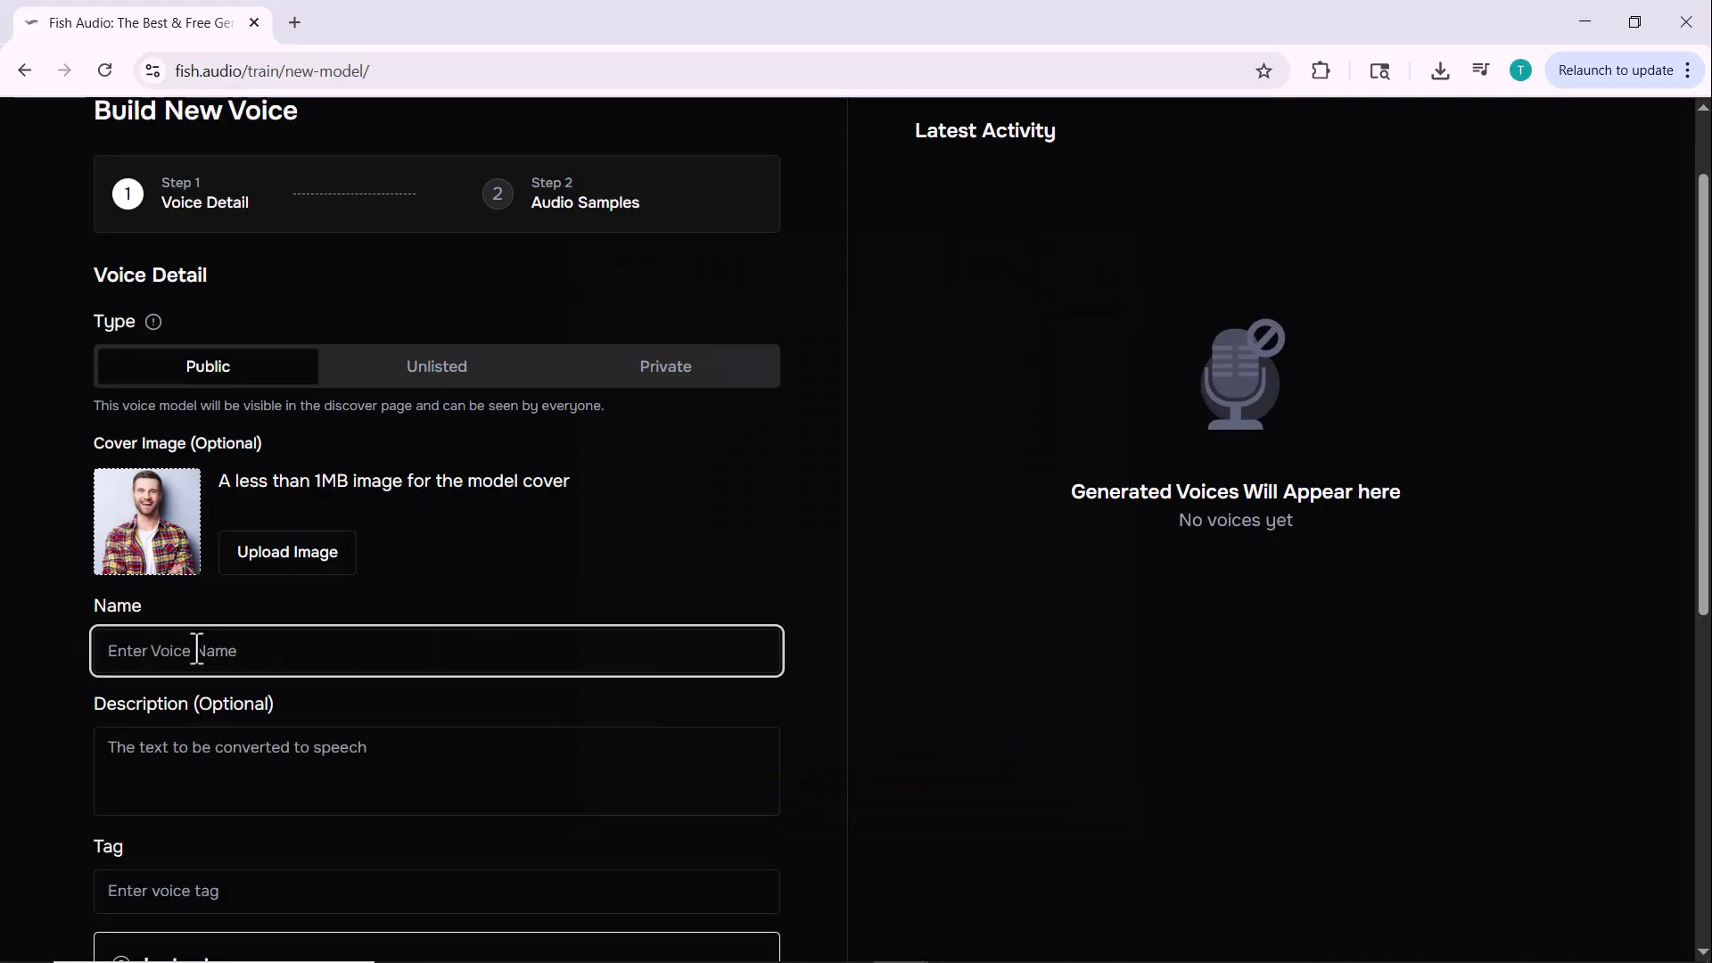
{"action": "type", "text": "Bills"}
{"action": "scroll", "coordinate": [194, 646], "scroll_direction": "down", "scroll_amount": 2}
{"action": "left_click", "coordinate": [420, 555]}
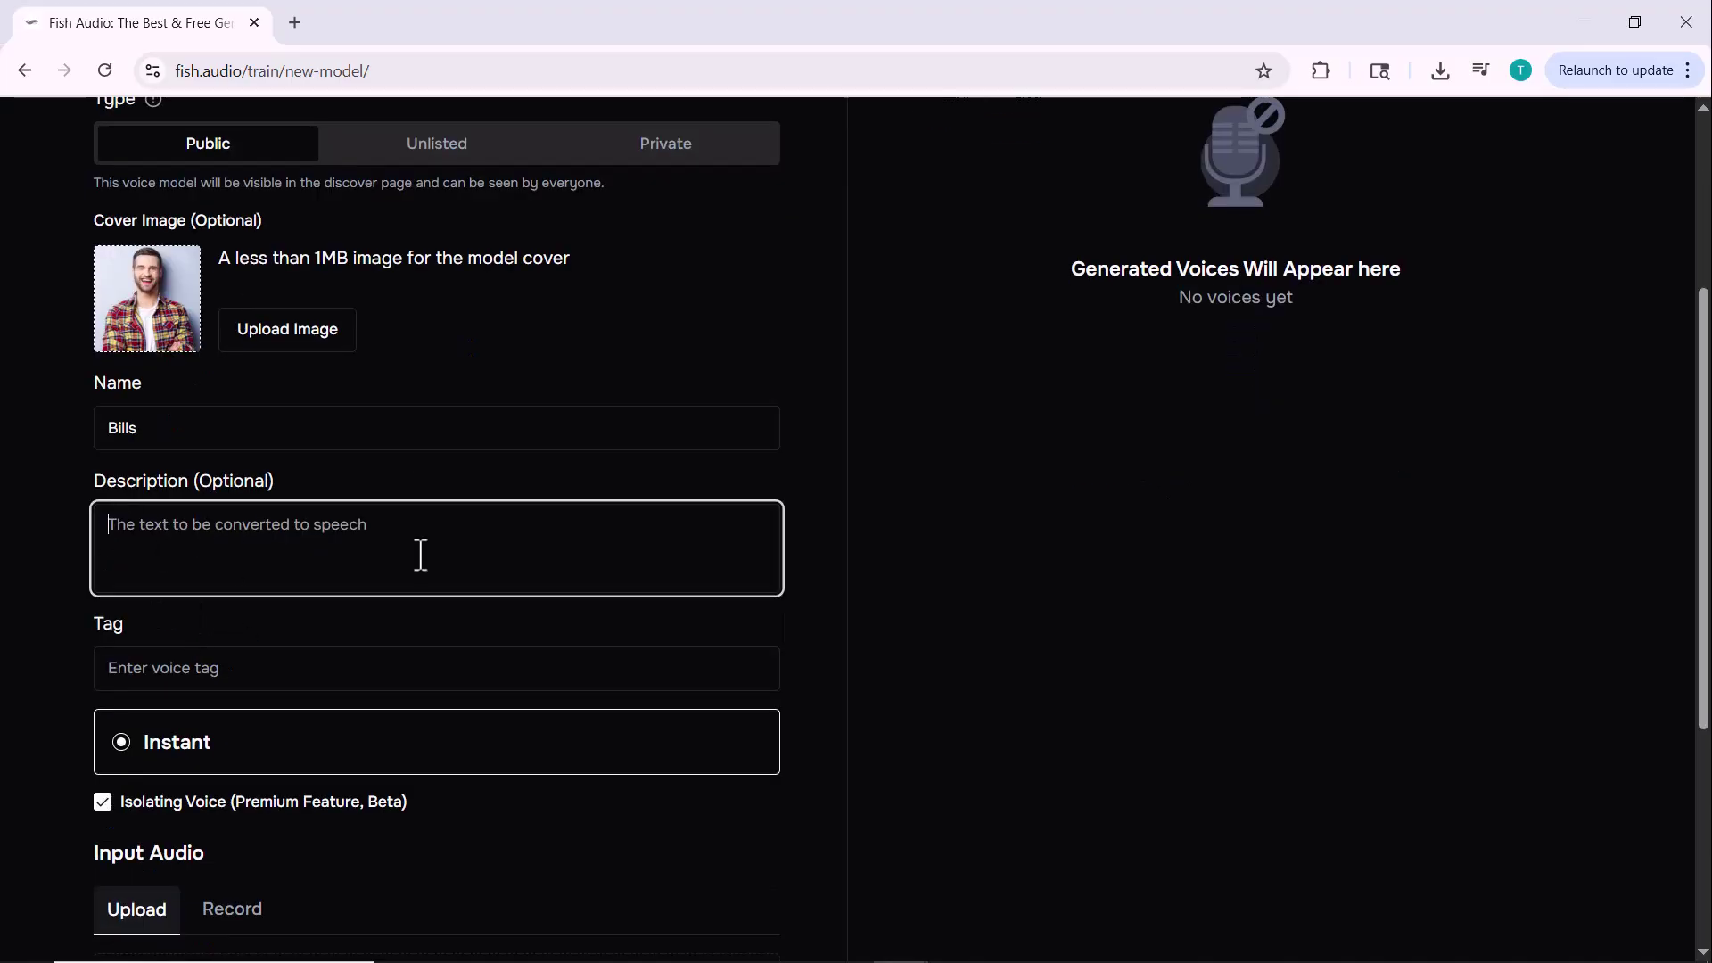
{"action": "scroll", "coordinate": [399, 575], "scroll_direction": "down", "scroll_amount": 1}
{"action": "left_click", "coordinate": [238, 566]}
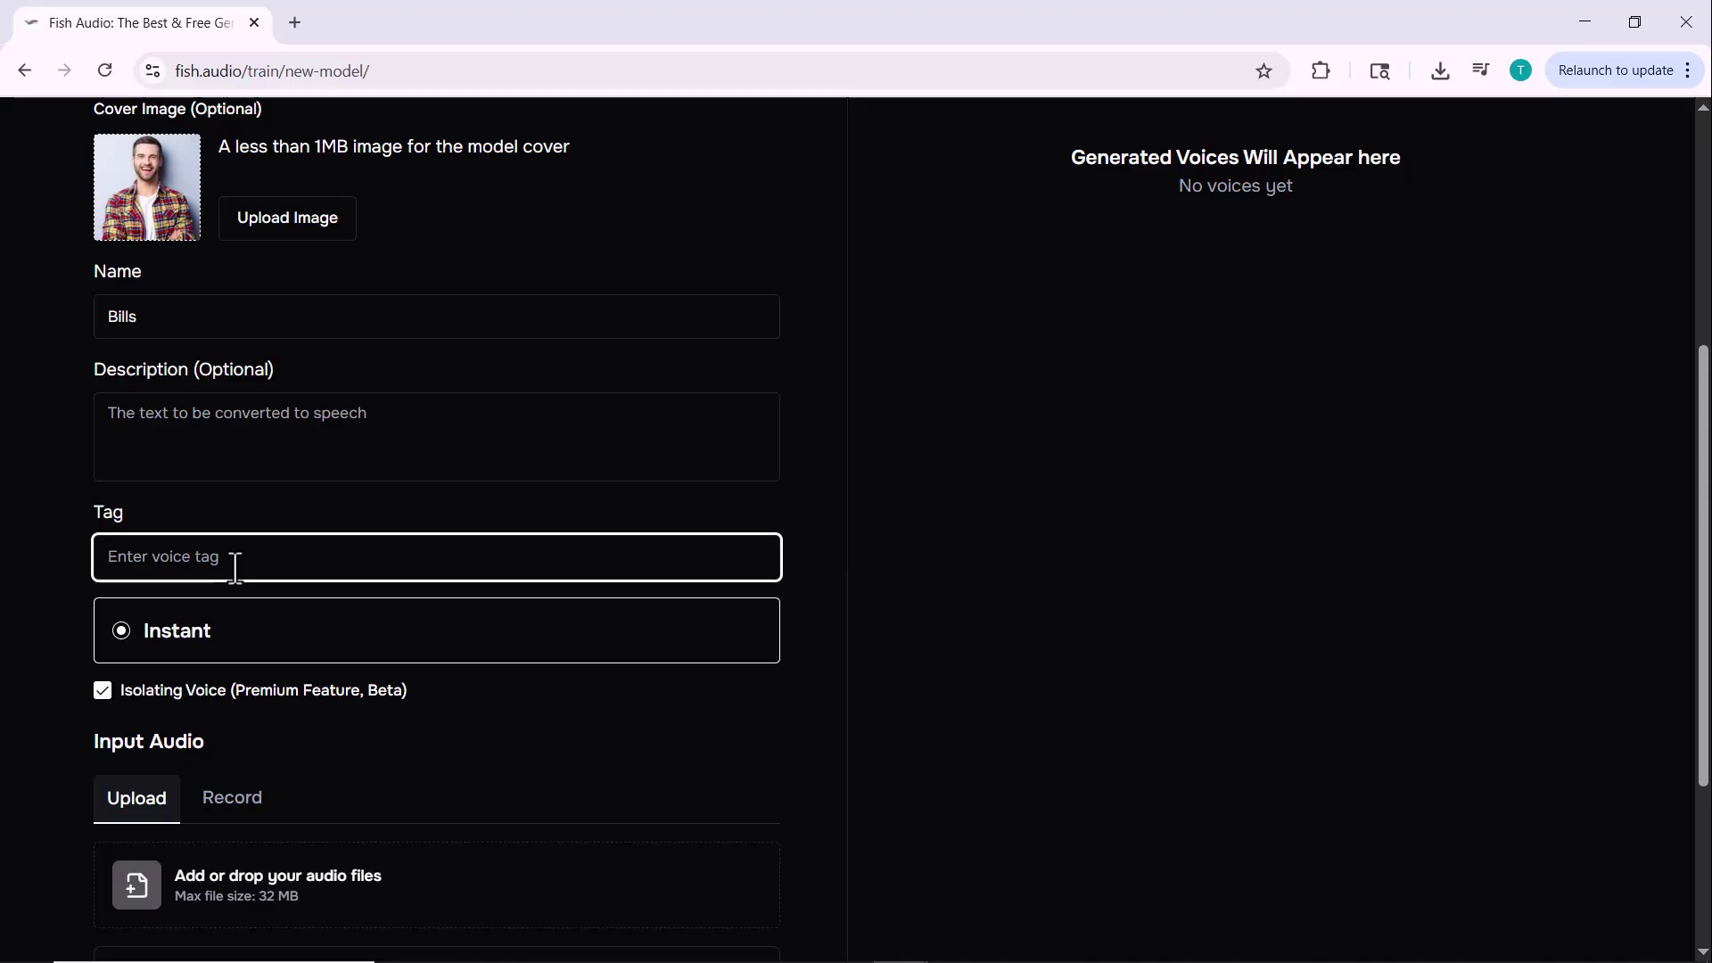
{"action": "type", "text": "Professional"}
{"action": "scroll", "coordinate": [164, 694], "scroll_direction": "down", "scroll_amount": 2}
{"action": "scroll", "coordinate": [256, 640], "scroll_direction": "down", "scroll_amount": 1}
Upload TECH PRO.mp3 from the Desktop as the voice's input audio.
{"action": "left_click", "coordinate": [146, 622]}
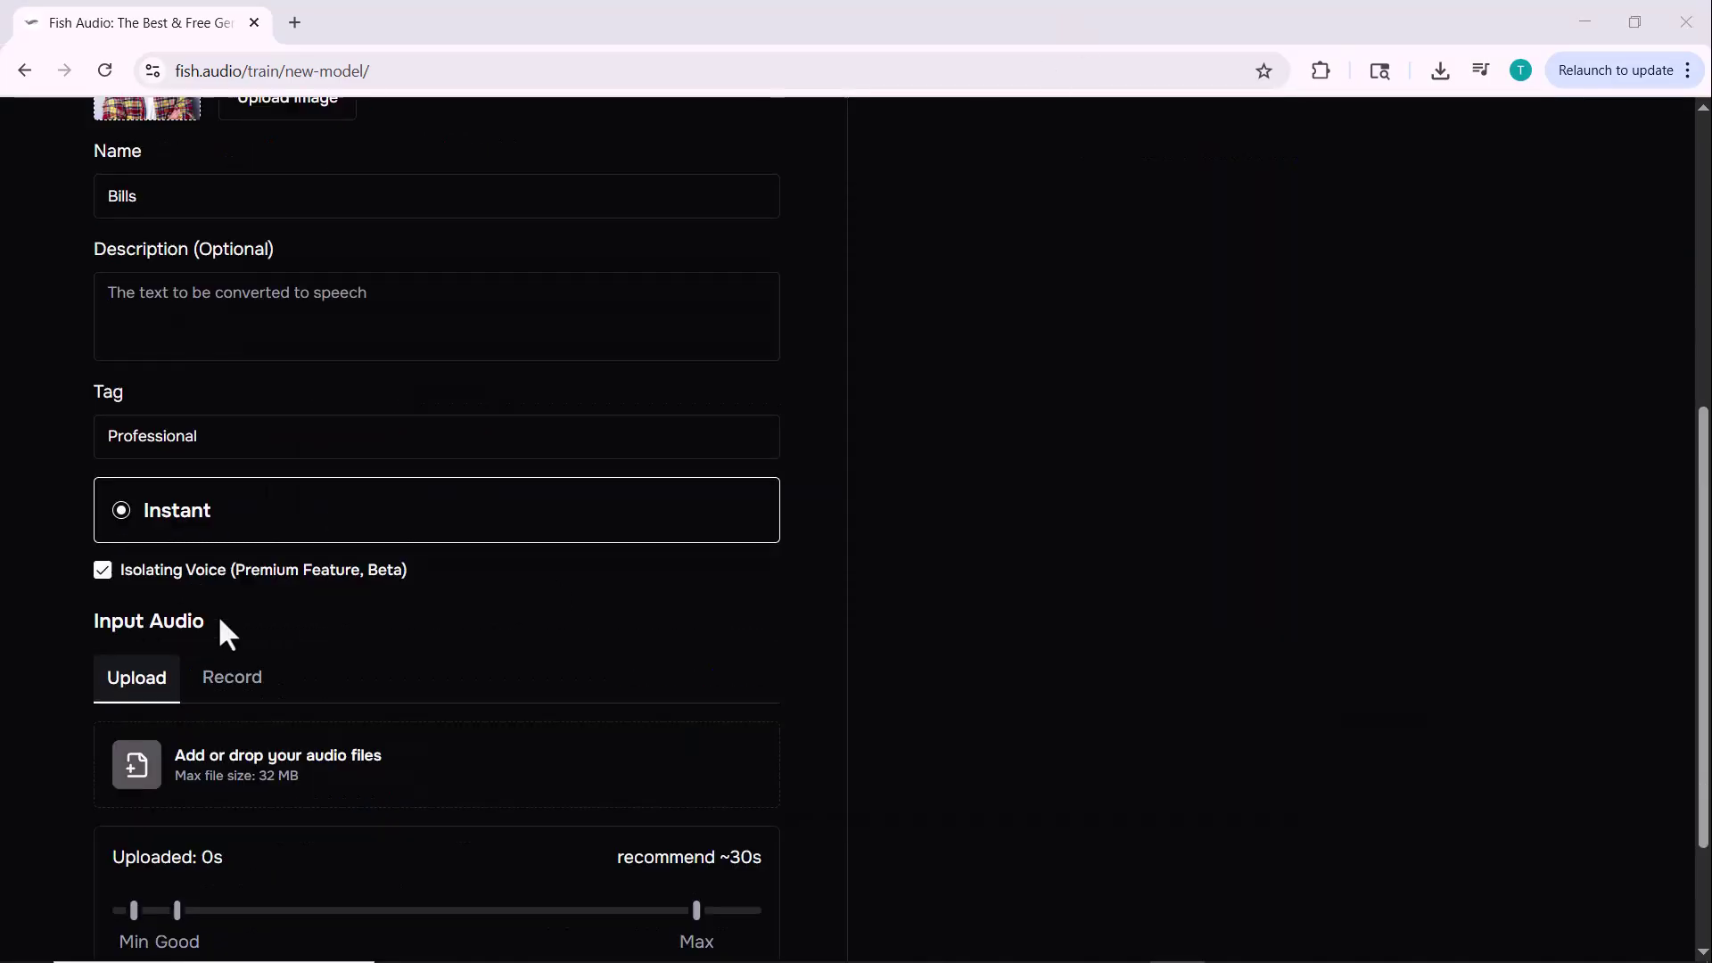
{"action": "scroll", "coordinate": [218, 614], "scroll_direction": "down", "scroll_amount": 2}
{"action": "left_click", "coordinate": [143, 580]}
{"action": "left_click", "coordinate": [316, 440]}
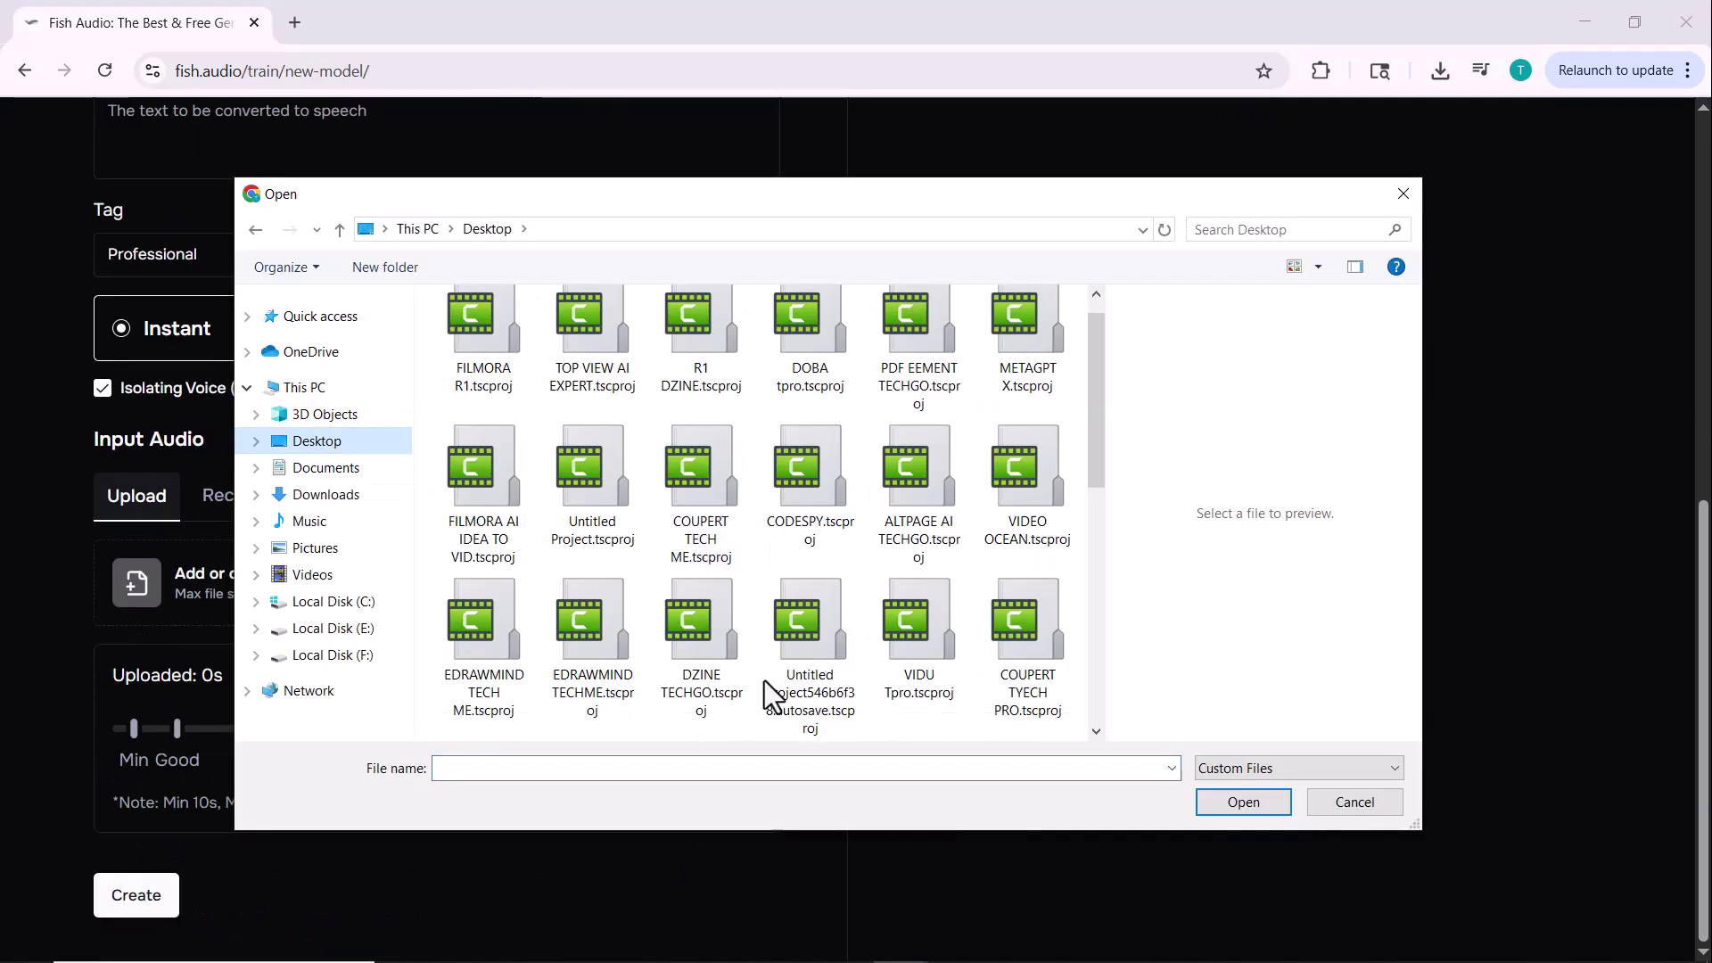
{"action": "scroll", "coordinate": [771, 695], "scroll_direction": "down", "scroll_amount": 3}
{"action": "left_click", "coordinate": [917, 486]}
{"action": "left_click", "coordinate": [1242, 802]}
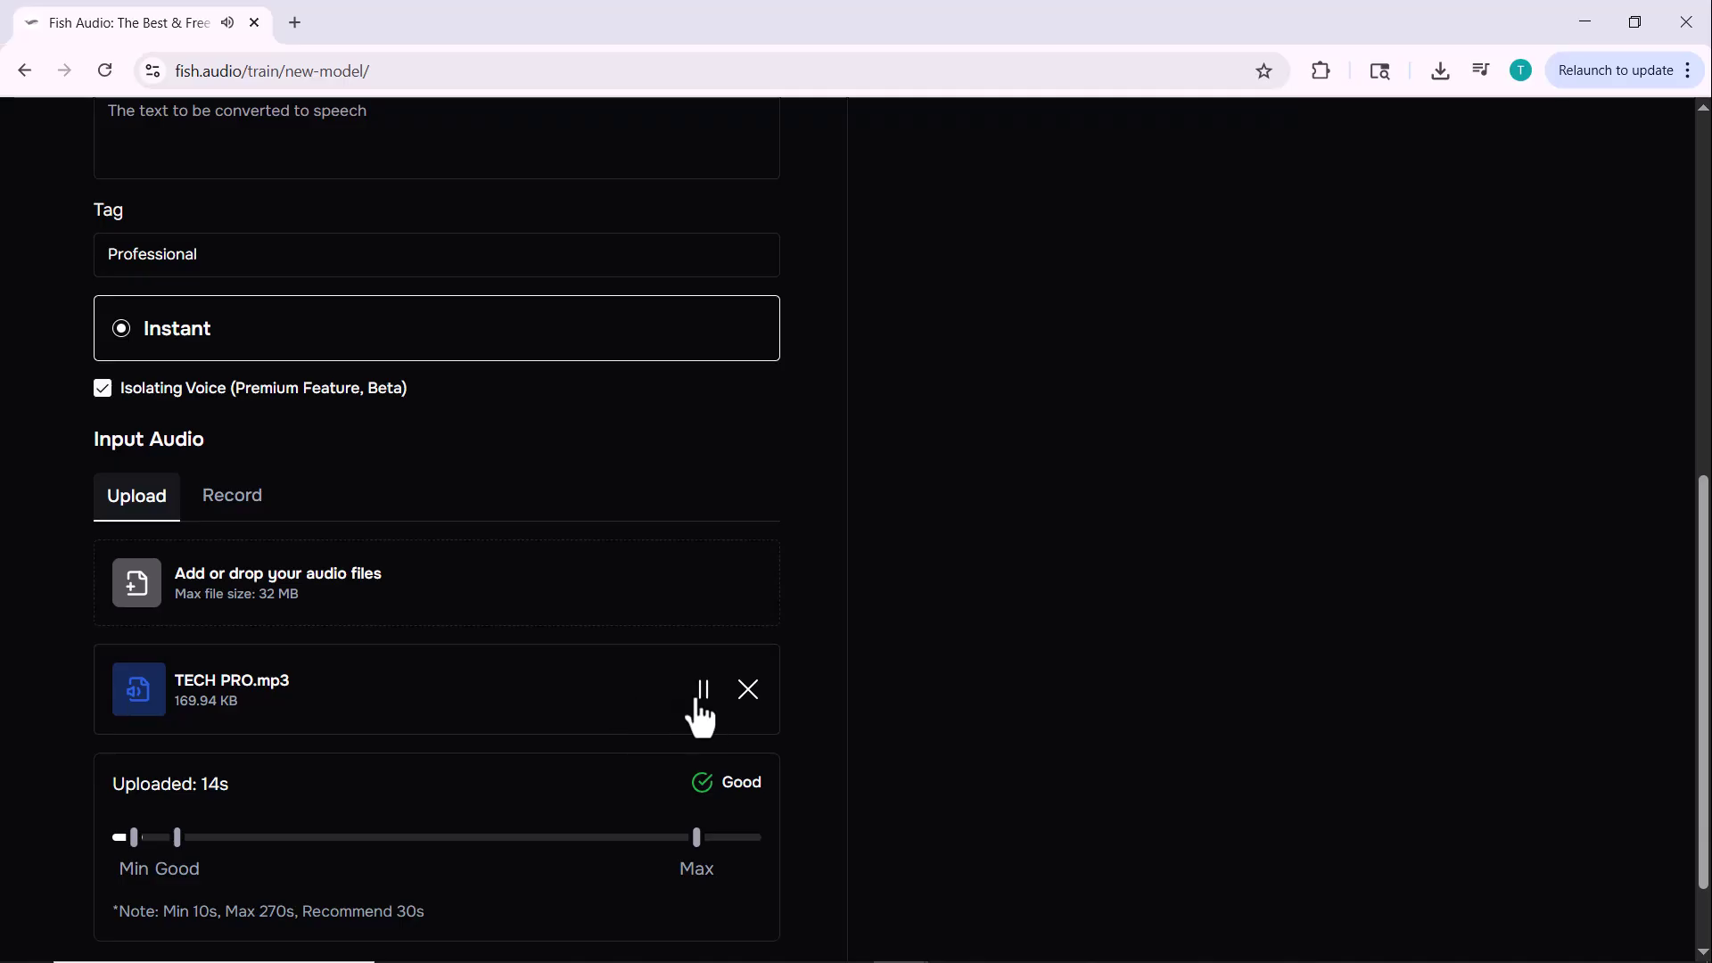
Pause the TECH PRO.mp3 preview and create the voice.
{"action": "left_click", "coordinate": [704, 690]}
{"action": "scroll", "coordinate": [549, 776], "scroll_direction": "down", "scroll_amount": 1}
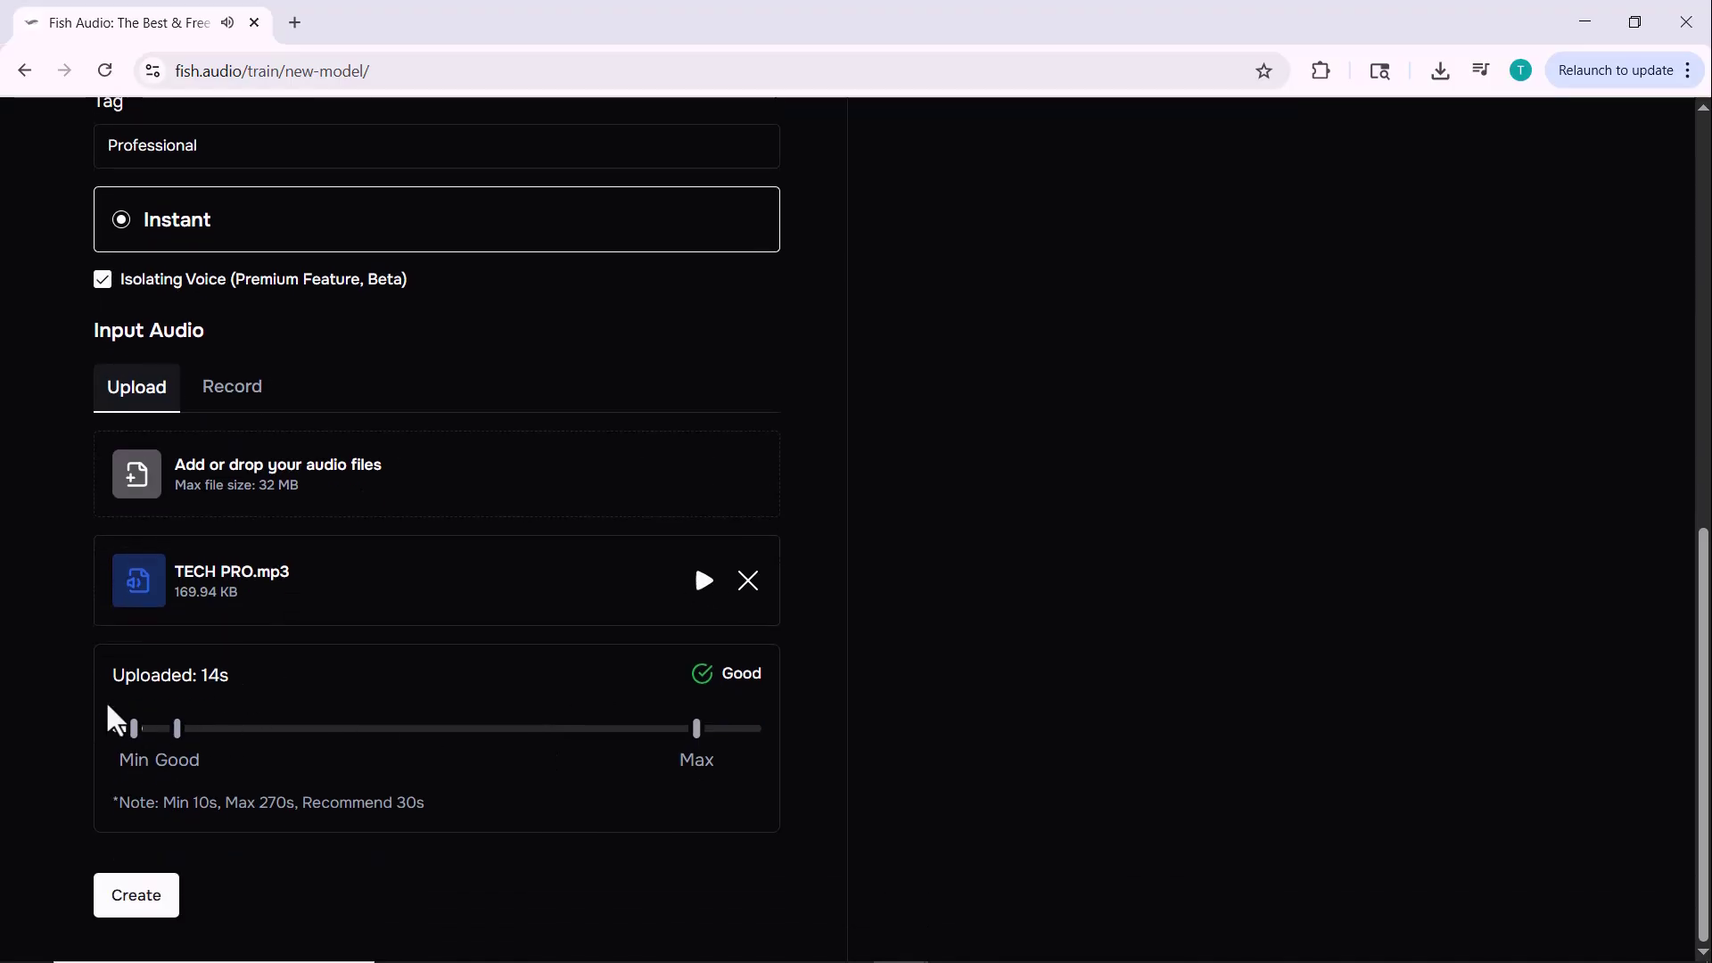
{"action": "scroll", "coordinate": [148, 656], "scroll_direction": "up", "scroll_amount": 3}
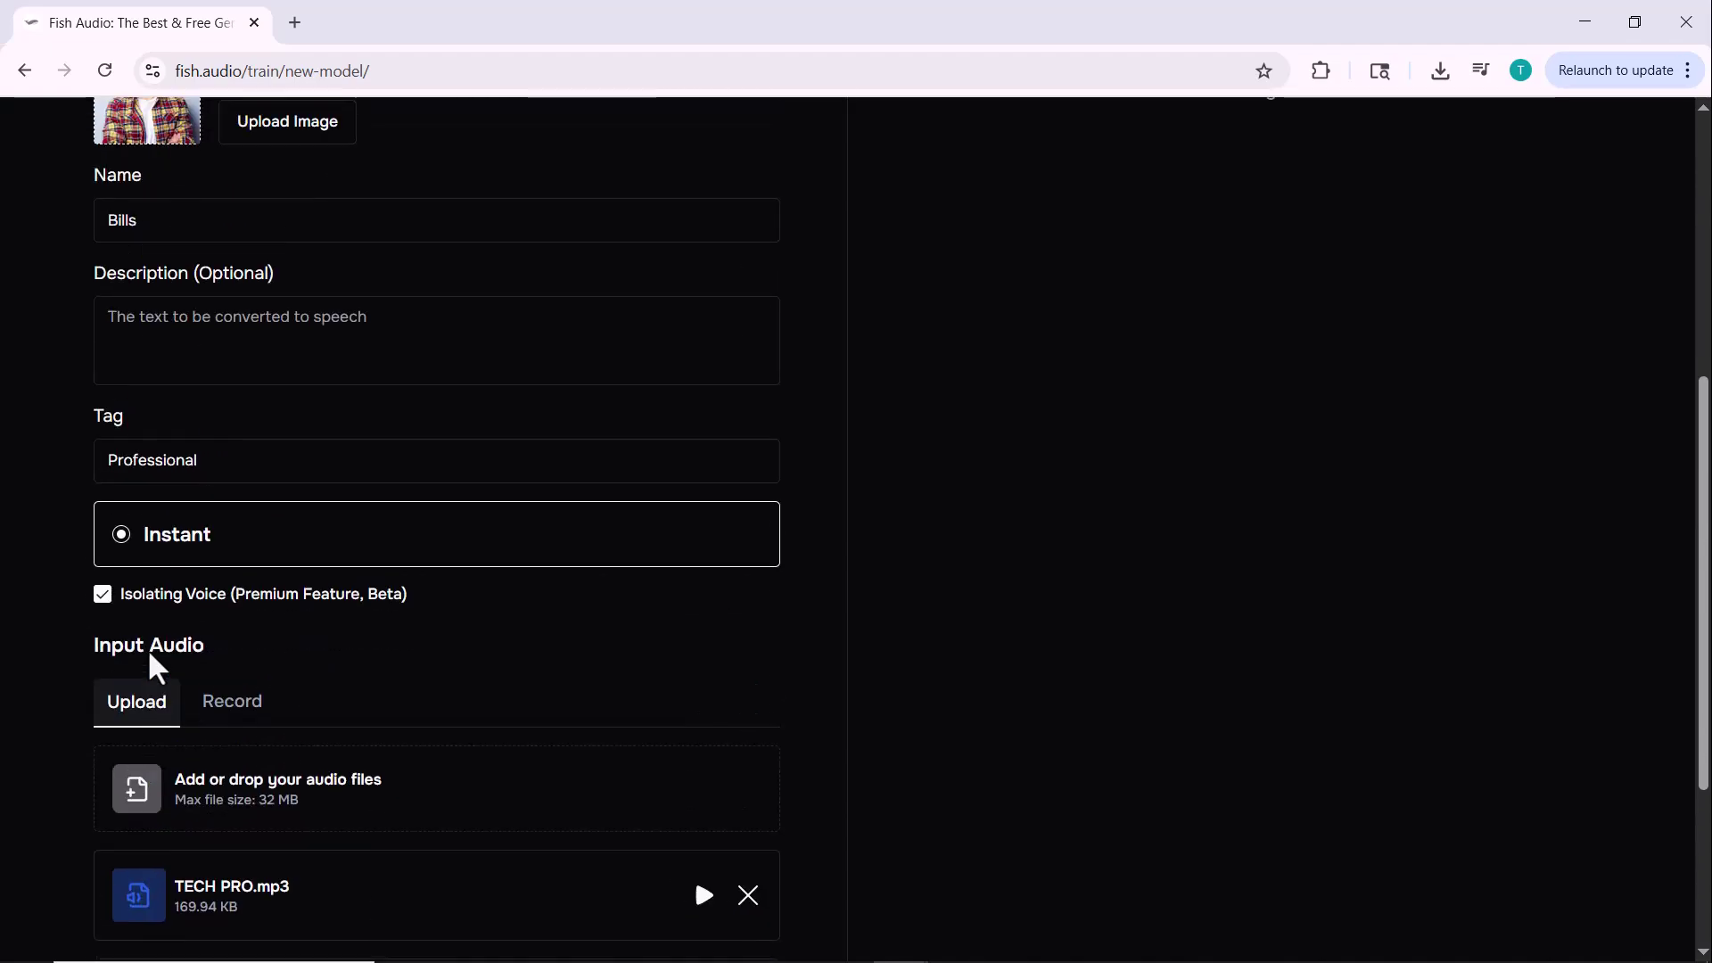
{"action": "scroll", "coordinate": [147, 649], "scroll_direction": "down", "scroll_amount": 3}
{"action": "left_click", "coordinate": [145, 908]}
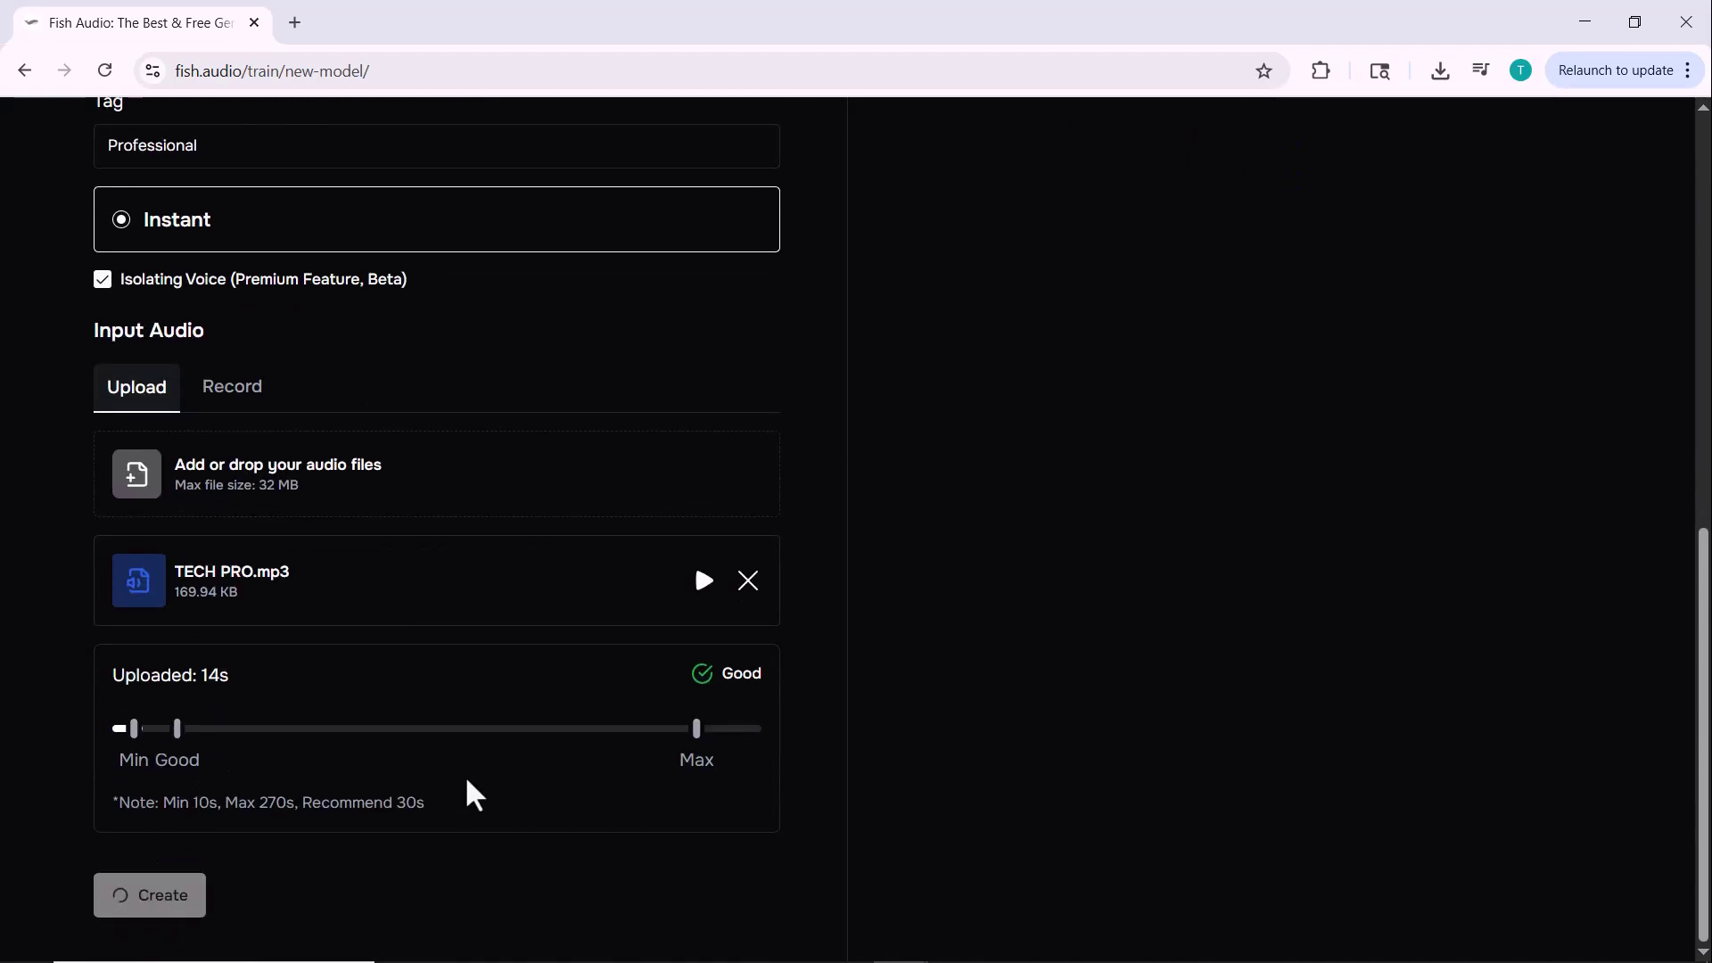
Play the Bills Default Sample and save it to My Voice Library.
{"action": "left_click", "coordinate": [99, 744]}
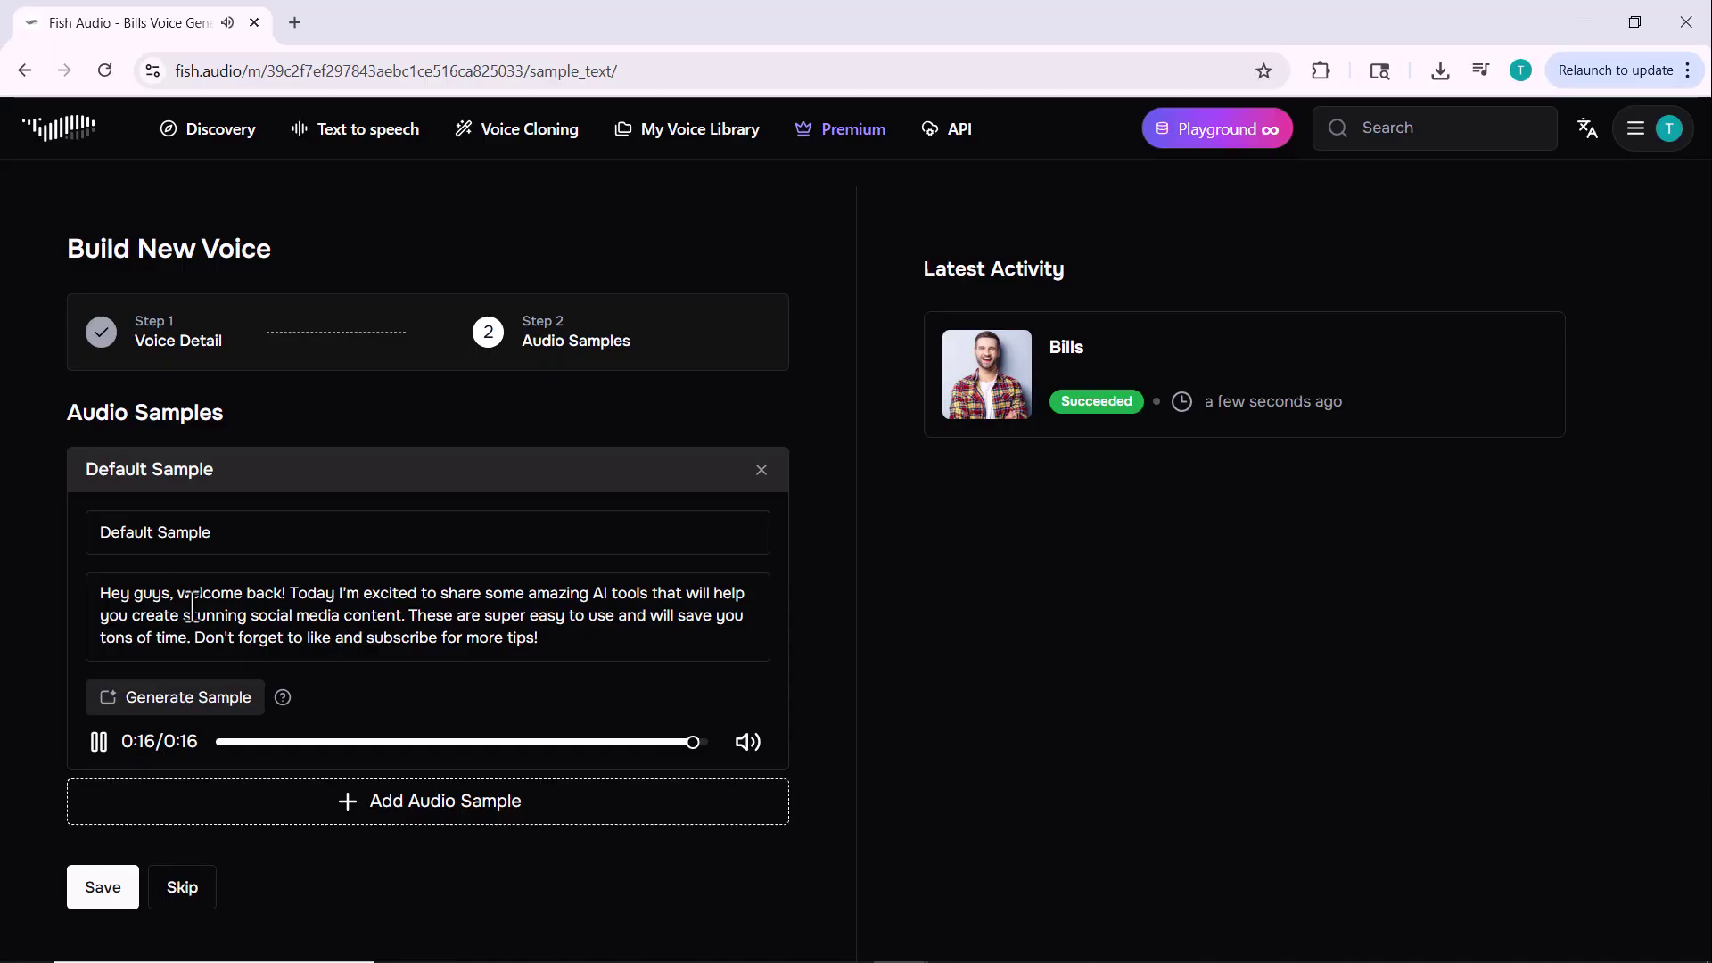
{"action": "left_click", "coordinate": [92, 907]}
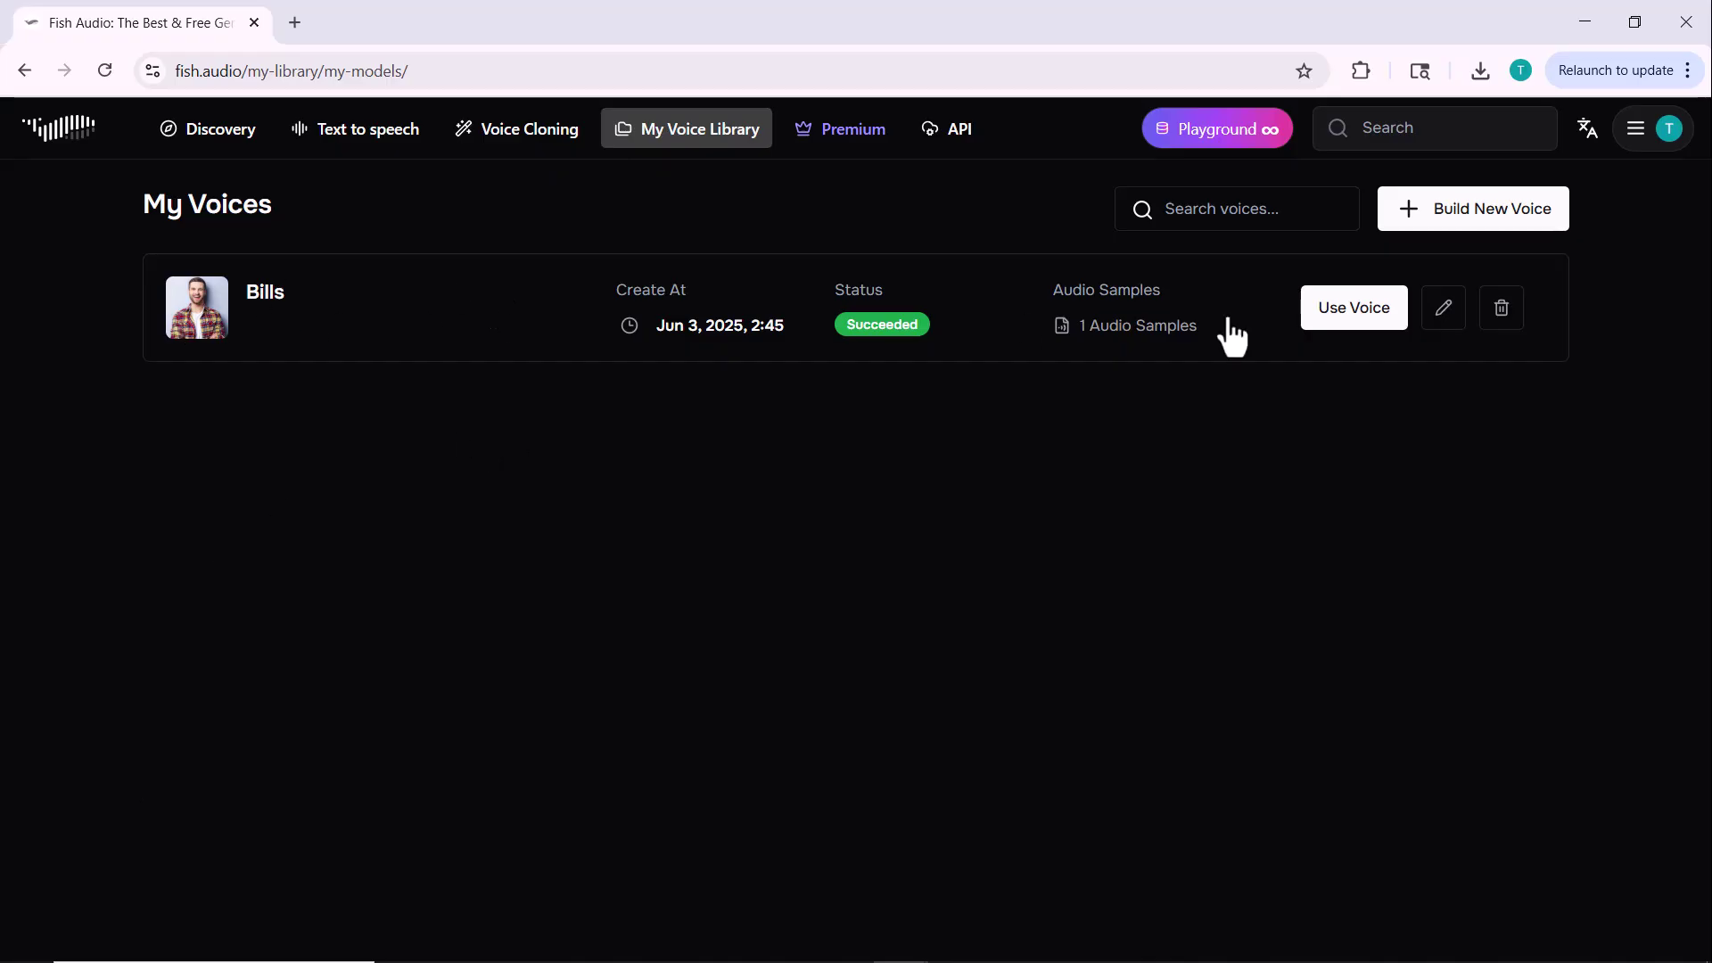
Load Bills in Text to Speech and replace 'Today…tips!' with 'Link of this platform in video description'.
{"action": "left_click", "coordinate": [1348, 314]}
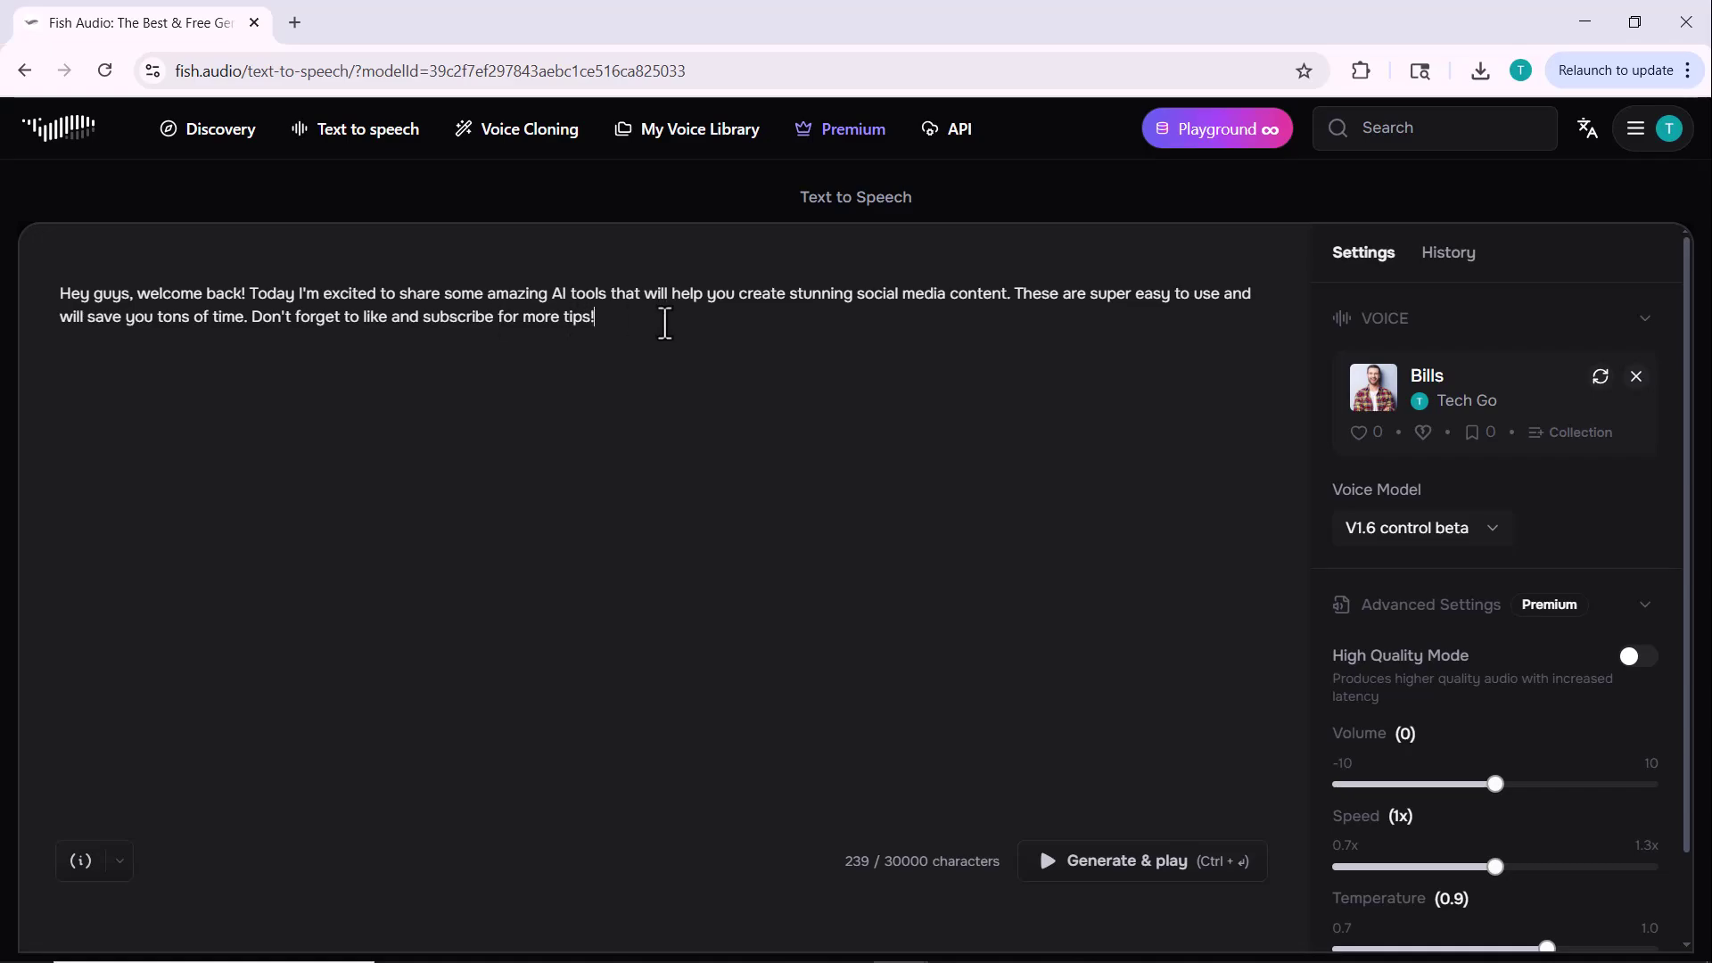
{"action": "left_click_drag", "start_coordinate": [134, 279], "coordinate": [253, 291]}
{"action": "left_click", "coordinate": [252, 283]}
{"action": "left_click_drag", "start_coordinate": [251, 289], "coordinate": [594, 348]}
{"action": "key", "text": "BackSpace"}
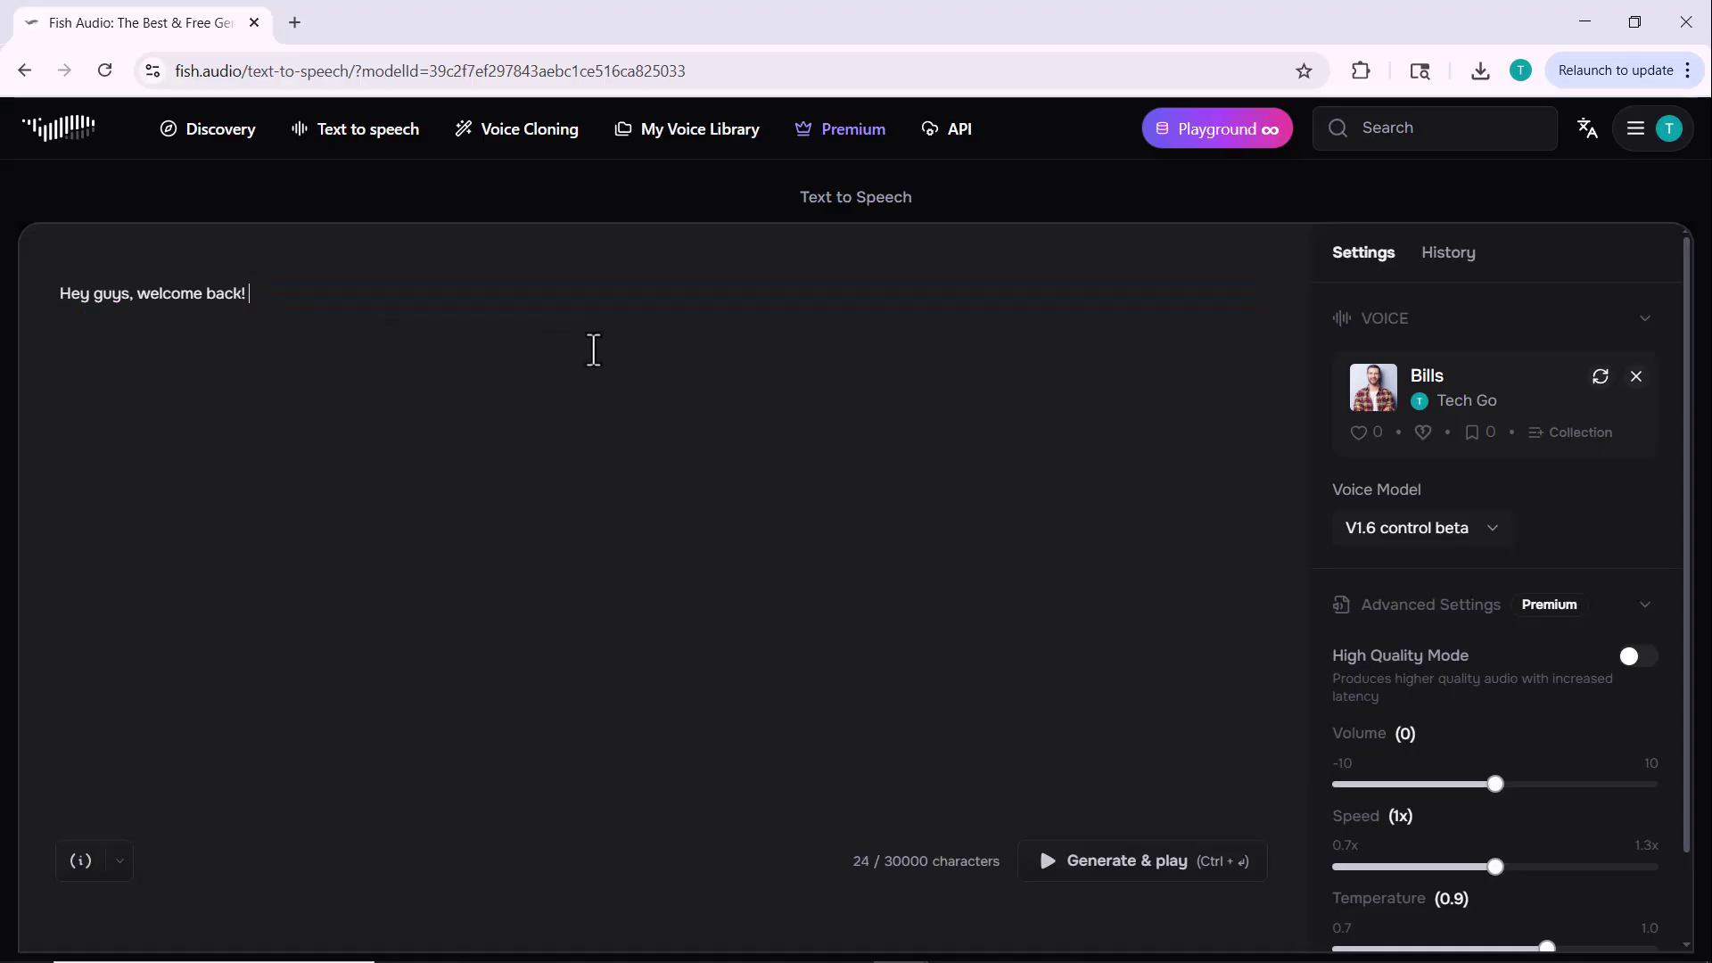
{"action": "type", "text": "Link of this platform in"}
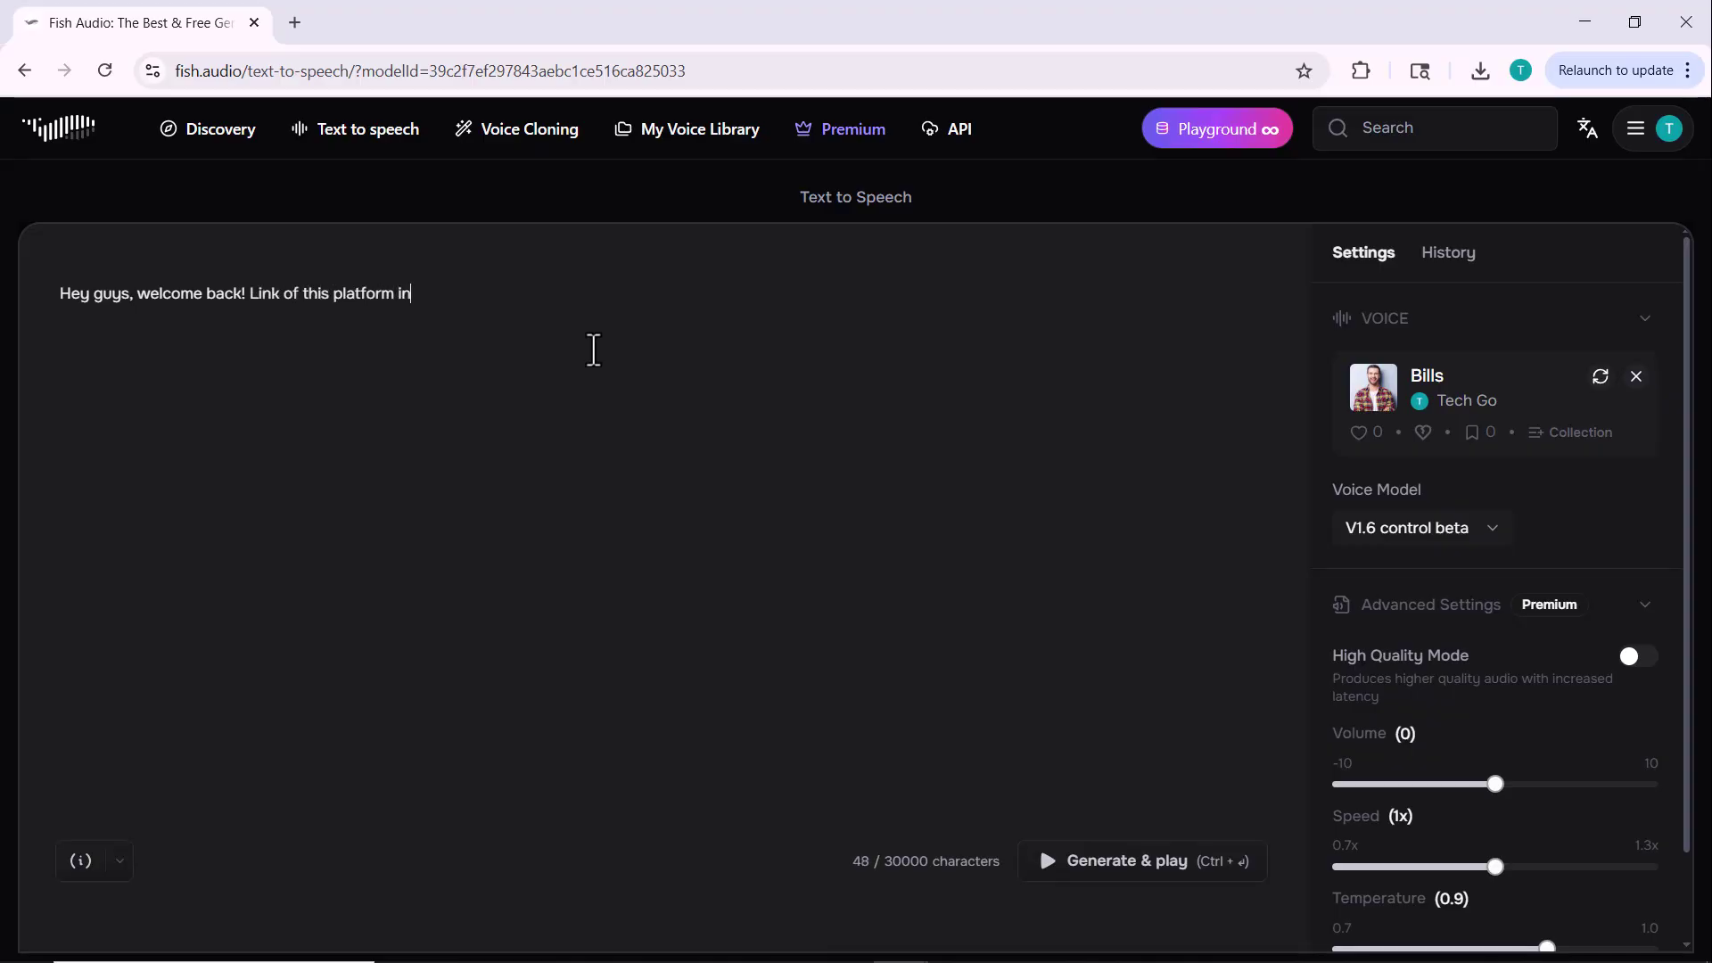
{"action": "type", "text": " video descriptio"}
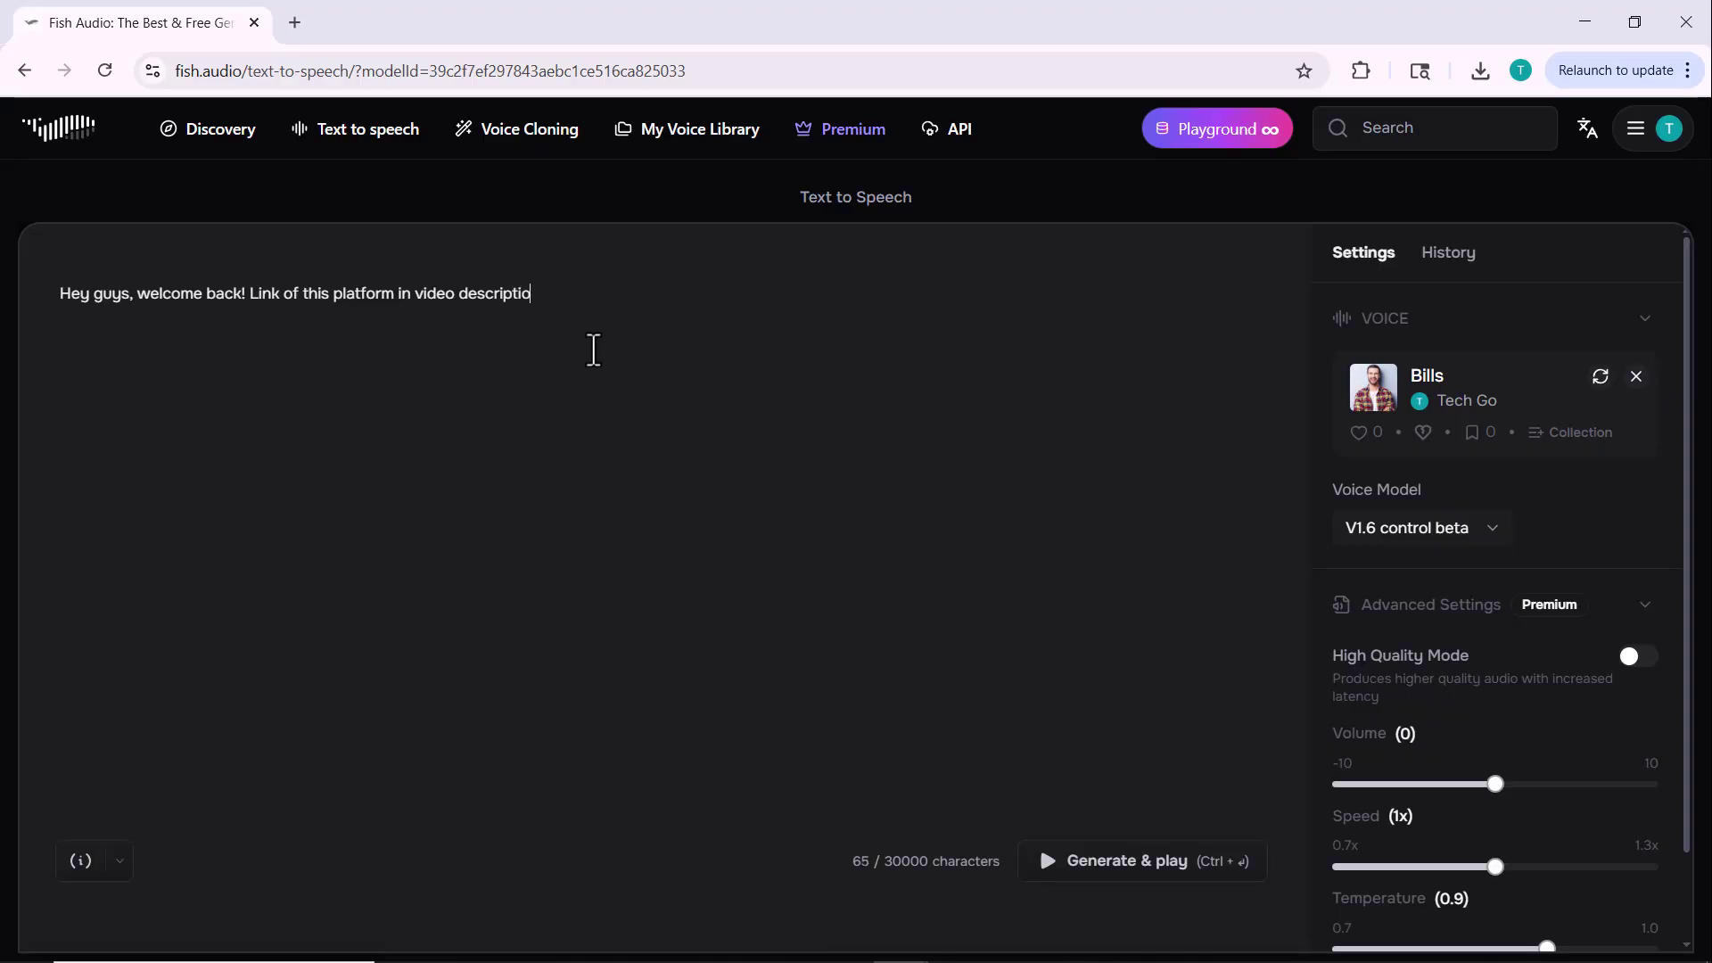